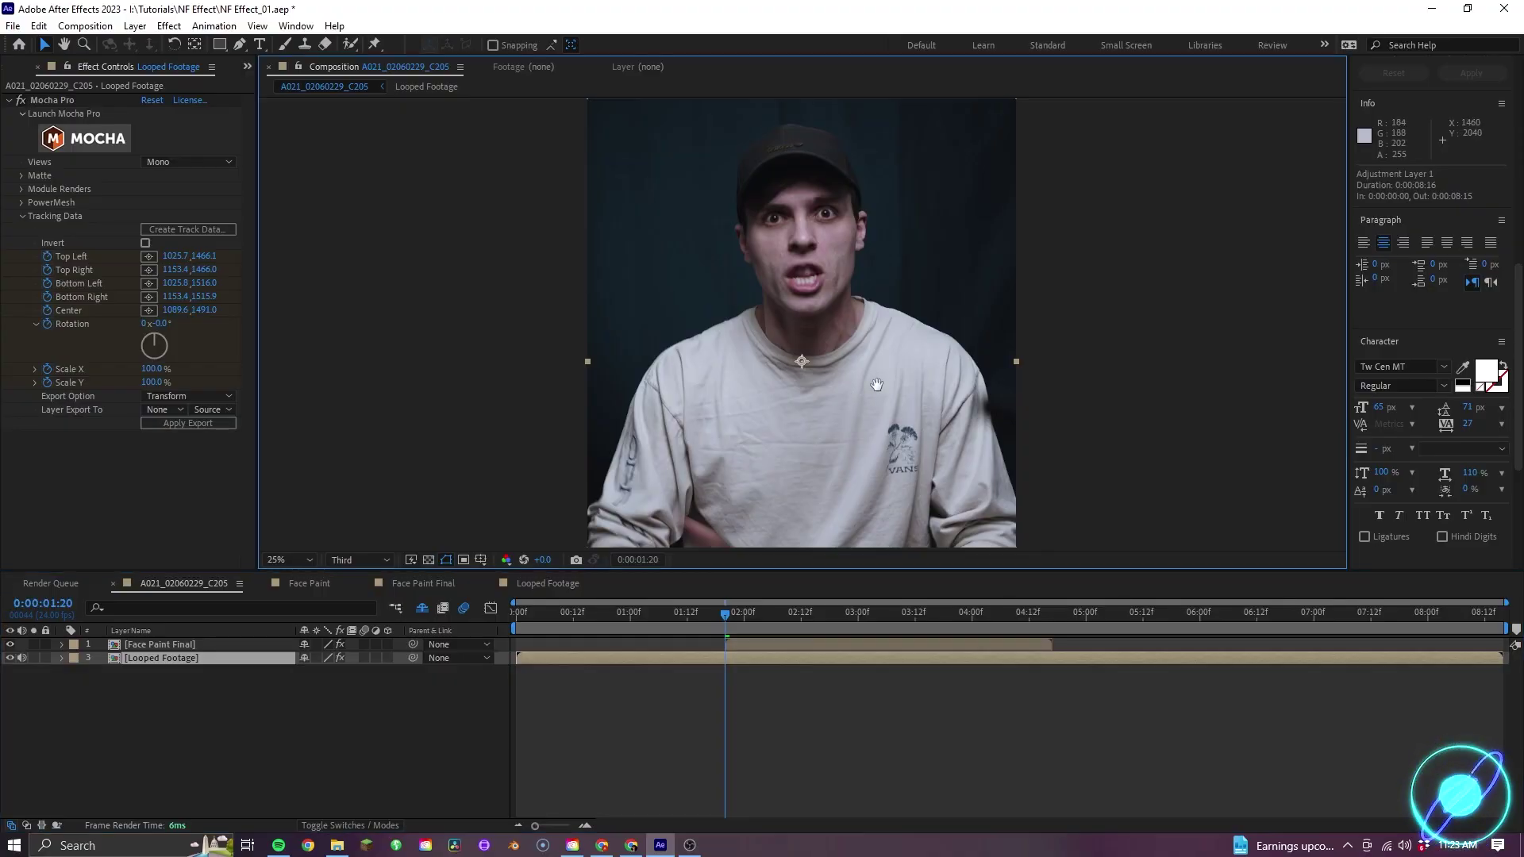
# Split the upper Looped Footage layer at 0:00:04:16, where the Face Paint Final layer ends
pyautogui.moveTo(876, 384); pyautogui.dragTo(876, 401)
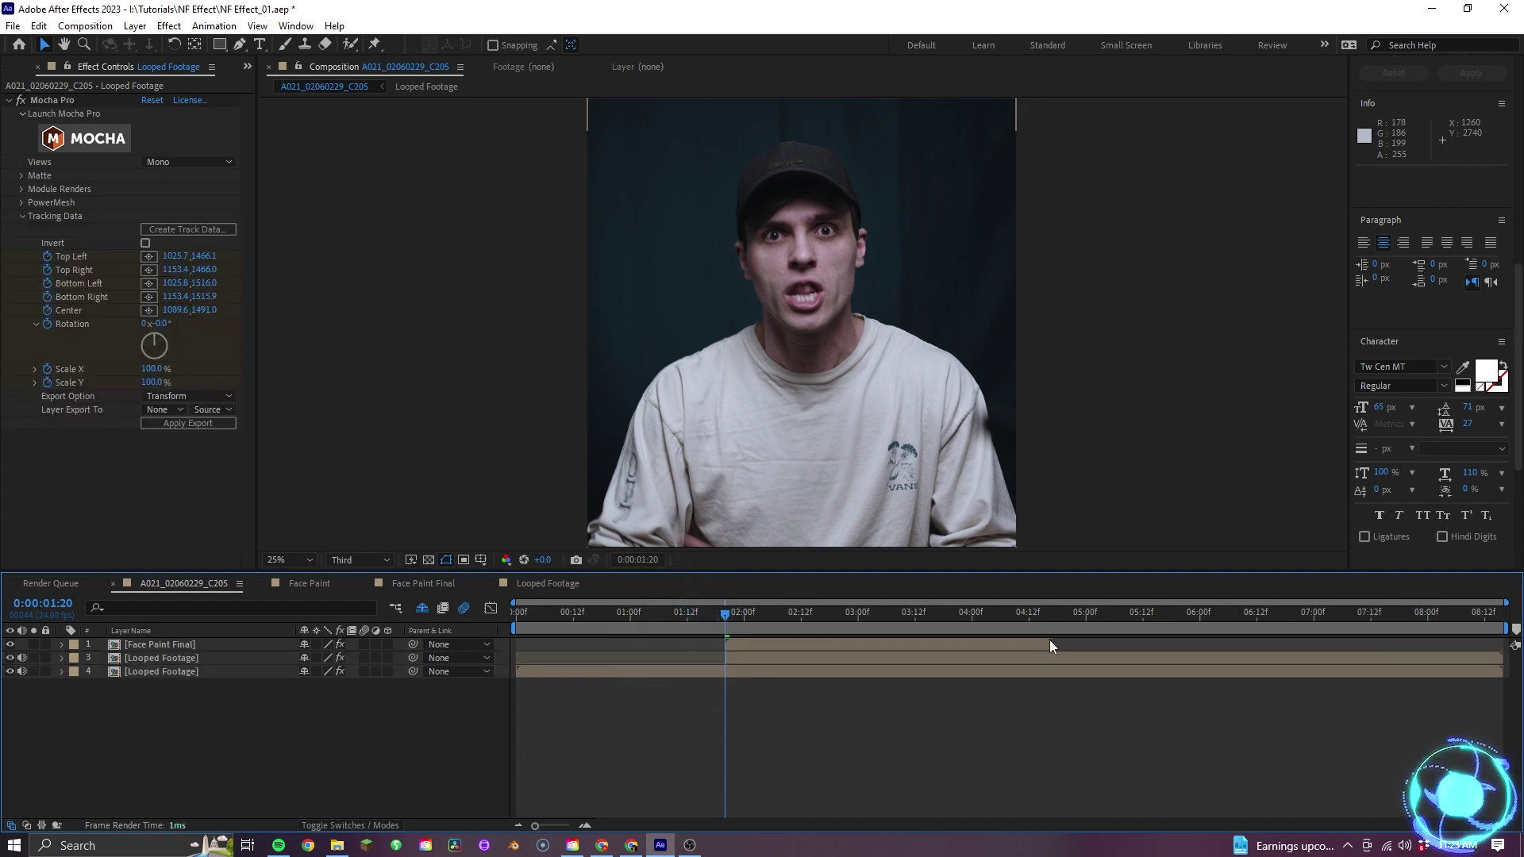
pyautogui.moveTo(1032, 616); pyautogui.dragTo(1049, 617)
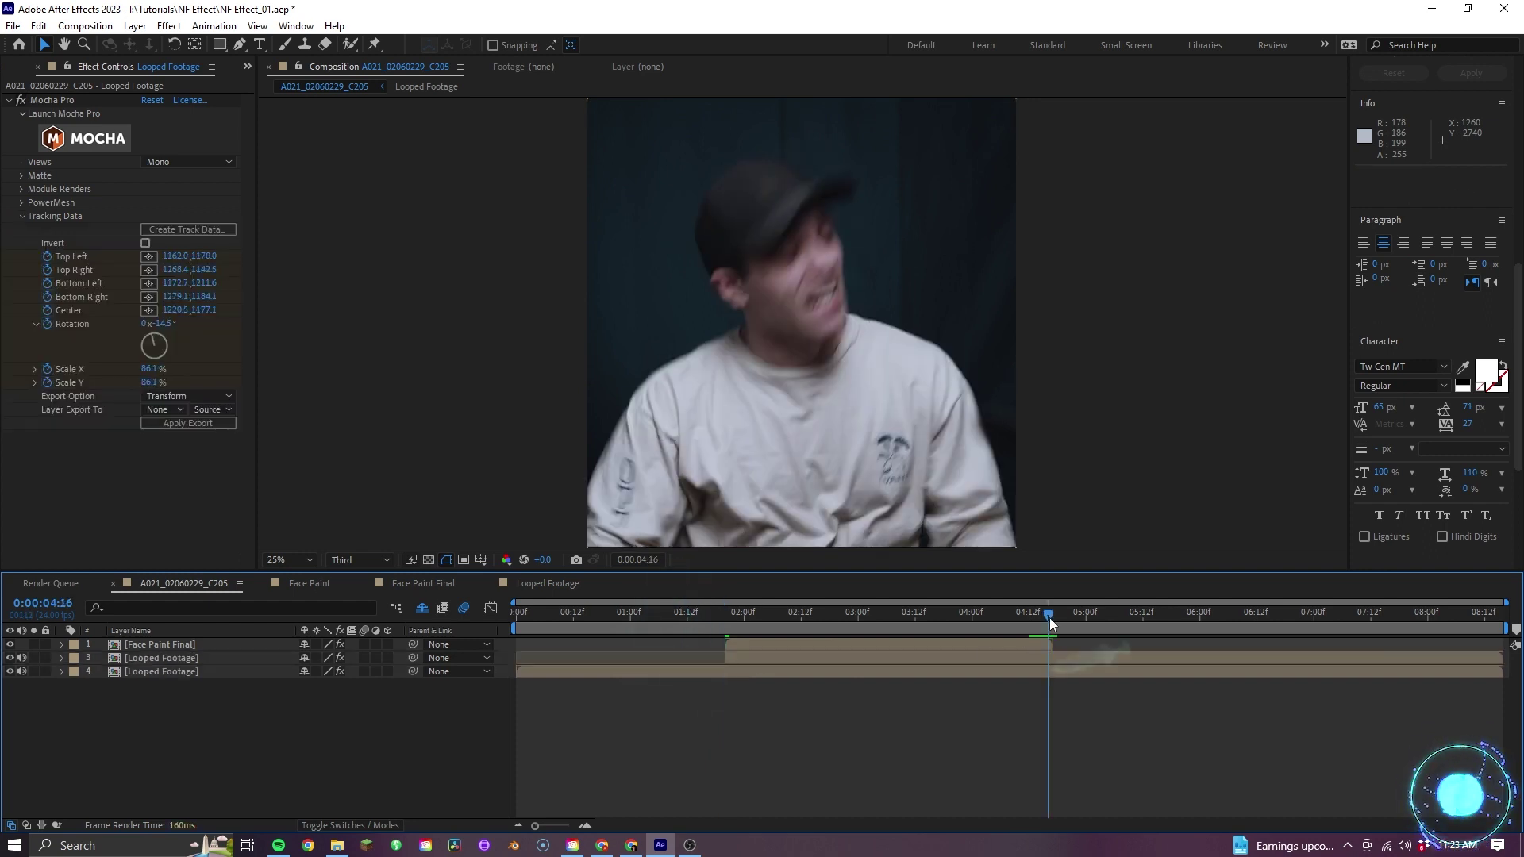
pyautogui.click(1061, 657)
pyautogui.hotkey('ctrl', 'shift', 'd')
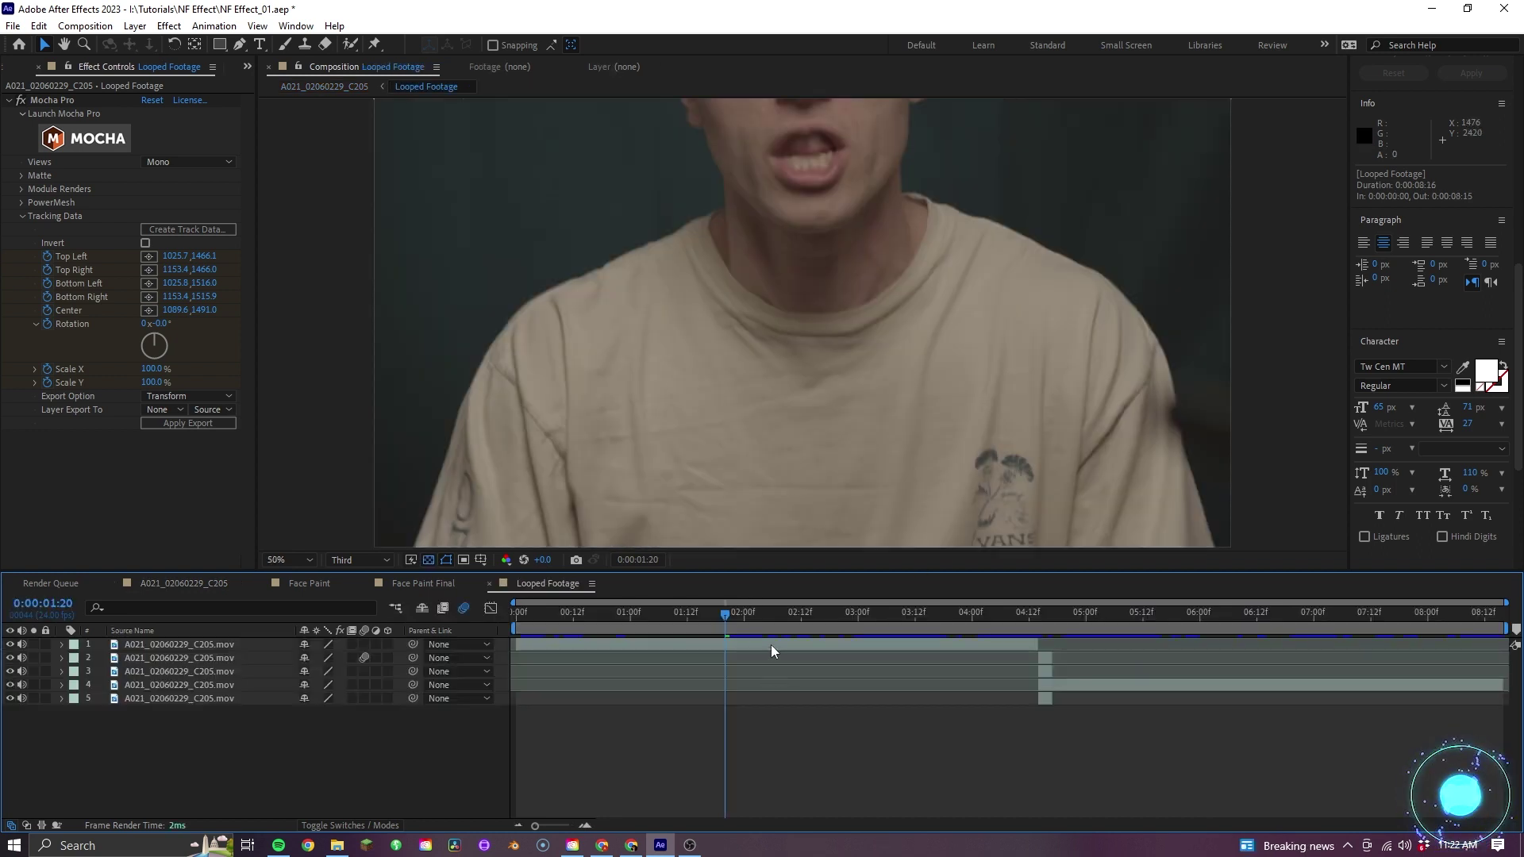
# Create an adjustment layer in the Looped Footage composition and apply the Lumetri Color effect to it
pyautogui.rightClick(768, 746)
pyautogui.moveTo(861, 555)
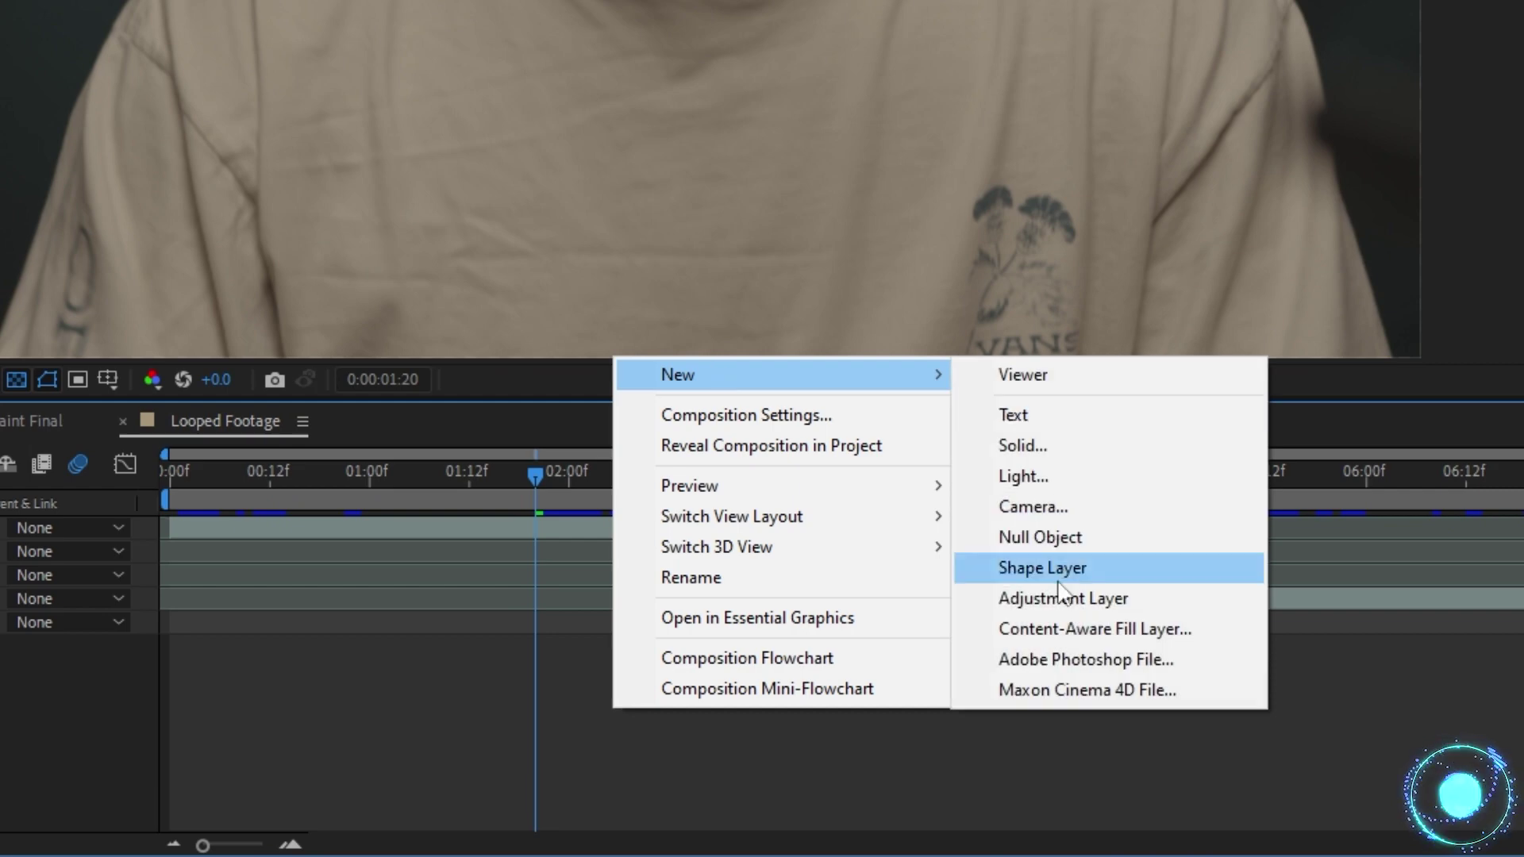
pyautogui.click(1063, 598)
pyautogui.rightClick(783, 528)
pyautogui.moveTo(735, 391)
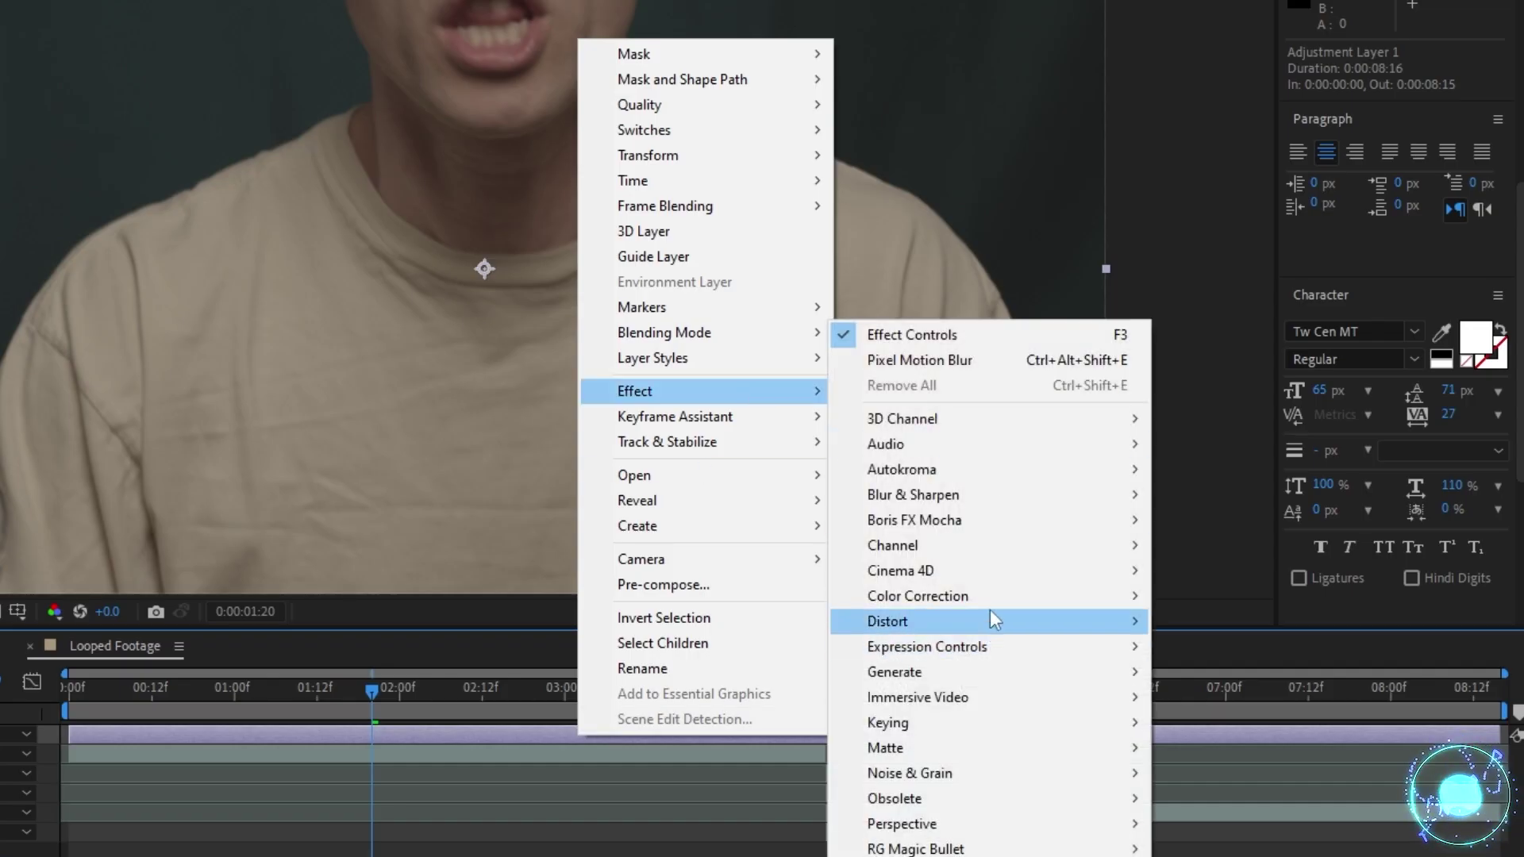
pyautogui.moveTo(992, 597)
pyautogui.click(1224, 772)
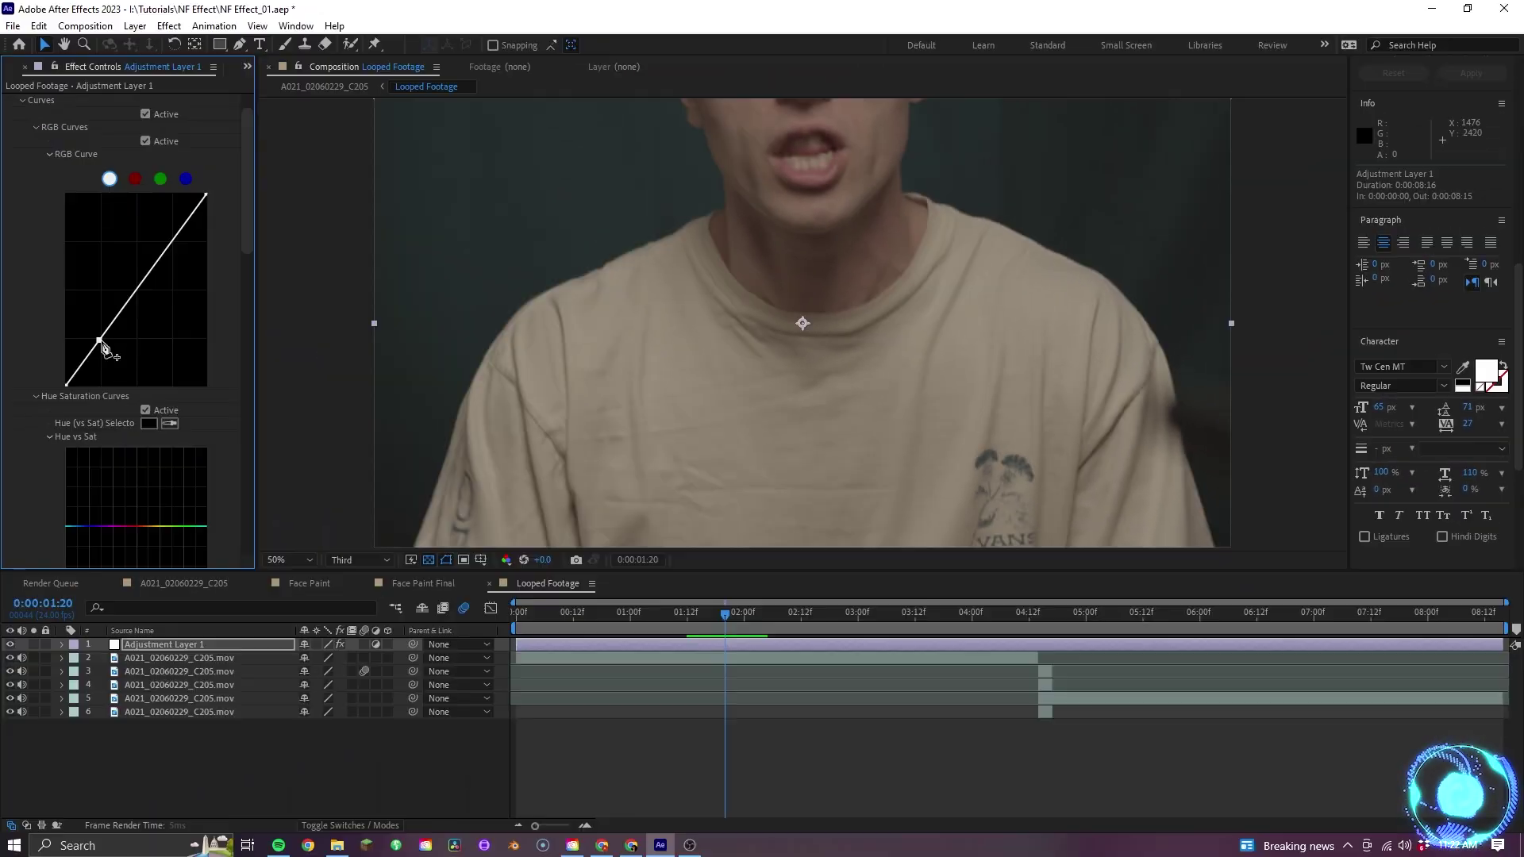
# Shape the adjustment layer's RGB curve into a gentle S by lowering shadows and lifting highlights, and raise the exposure slightly
pyautogui.moveTo(98, 339); pyautogui.dragTo(107, 349)
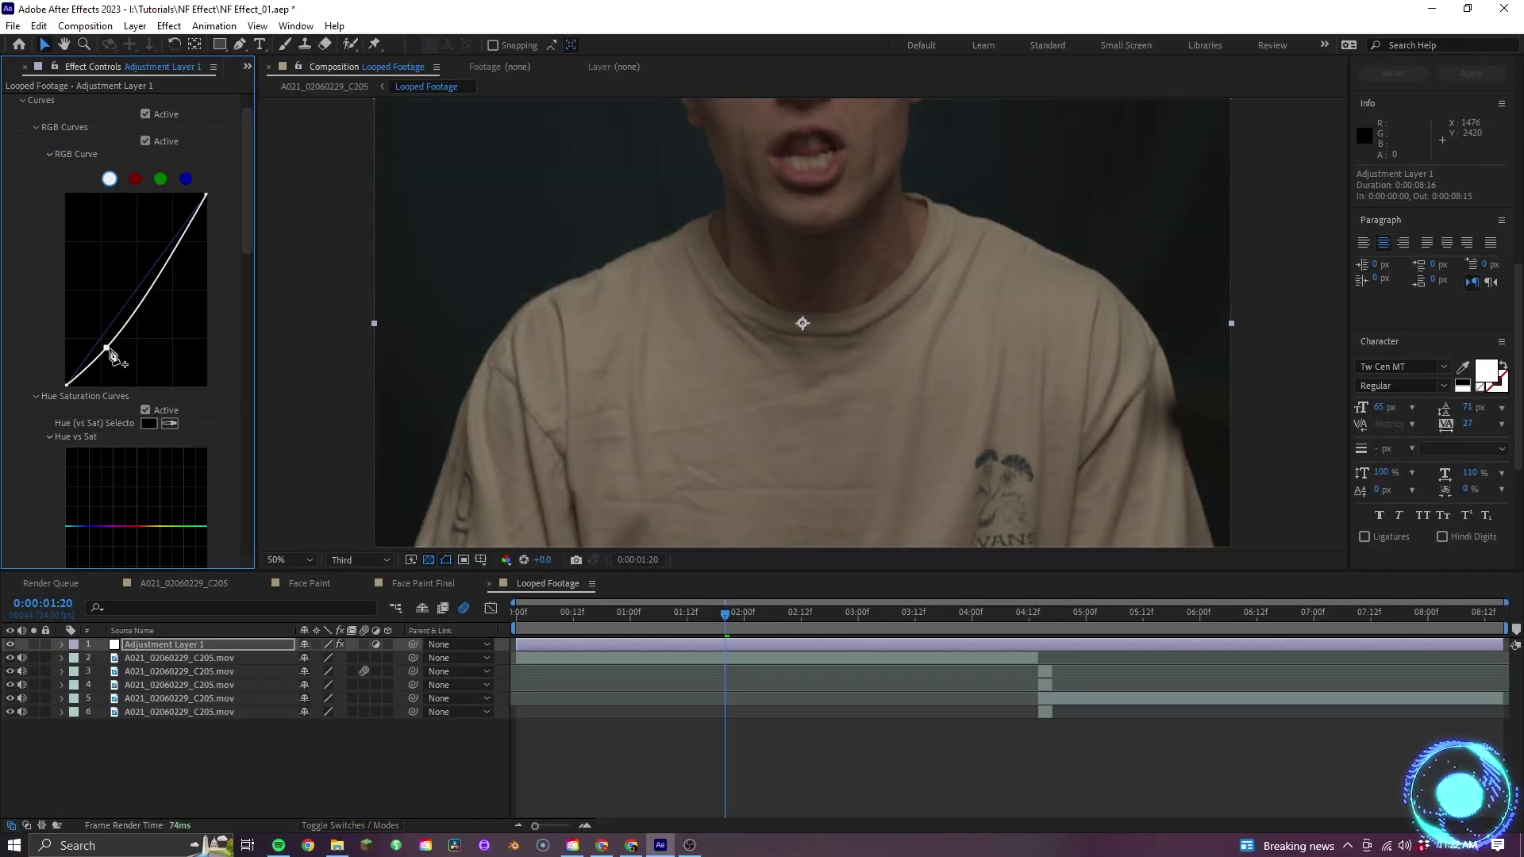
pyautogui.moveTo(174, 254); pyautogui.dragTo(166, 243)
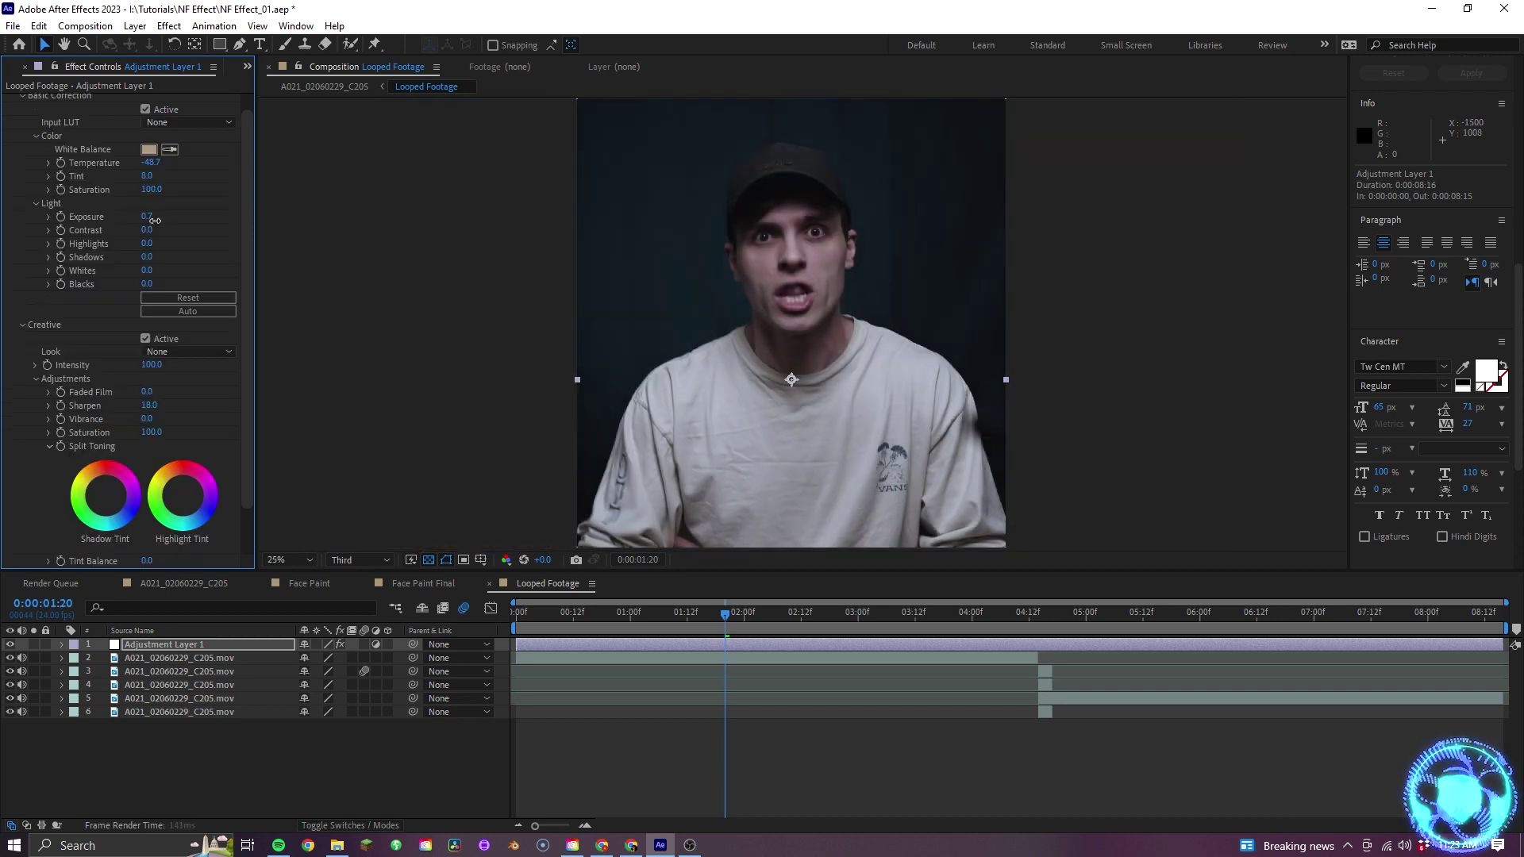
pyautogui.moveTo(147, 219); pyautogui.dragTo(154, 219)
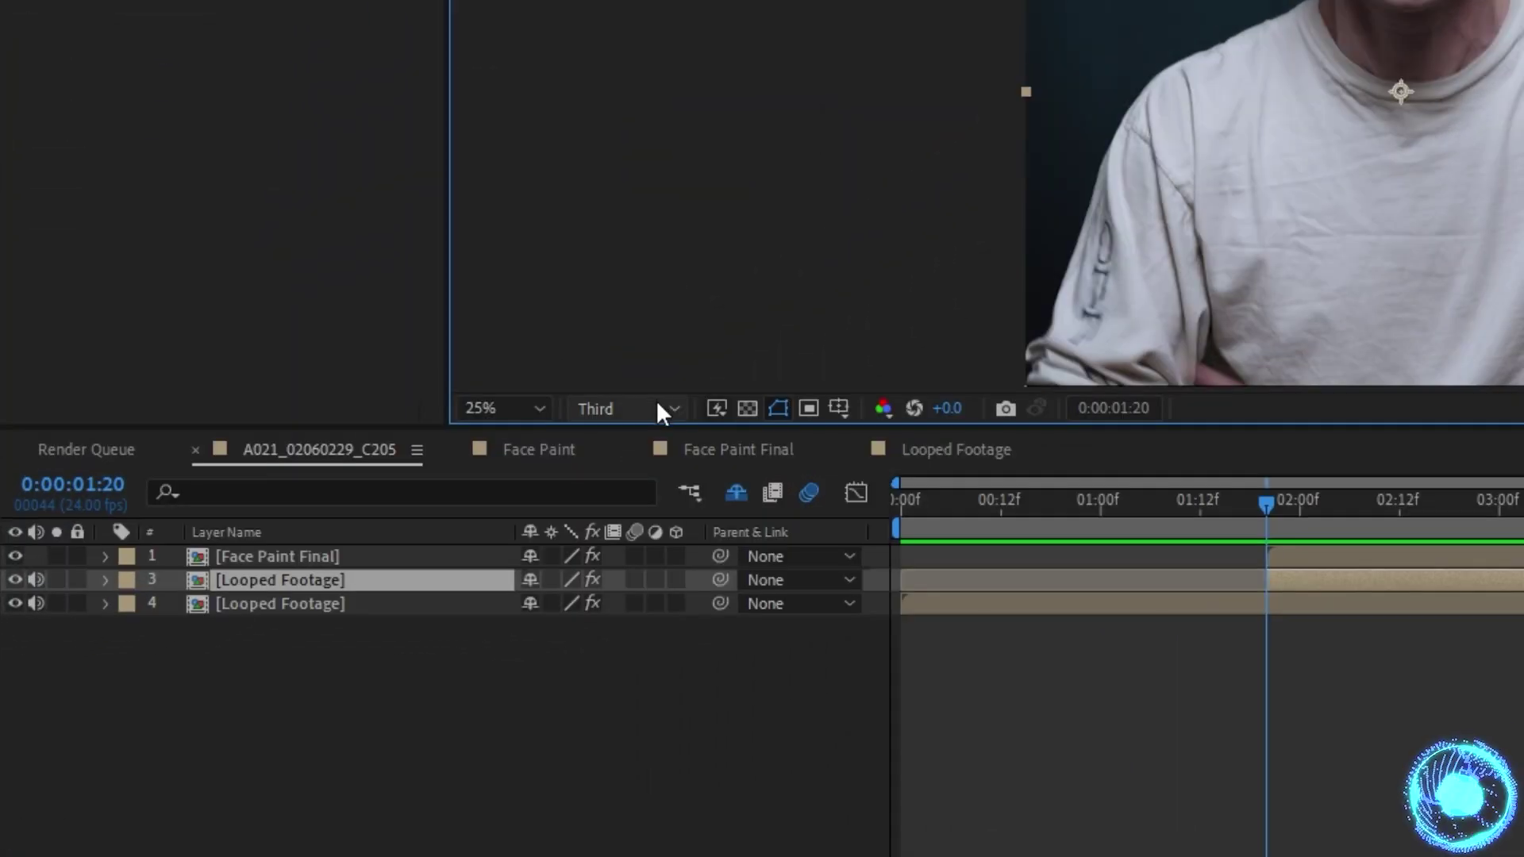
# Open the trimmed Looped Footage copy in the Layer viewer and paint a Roto Brush stroke across the shirt
pyautogui.click(657, 404)
pyautogui.click(643, 473)
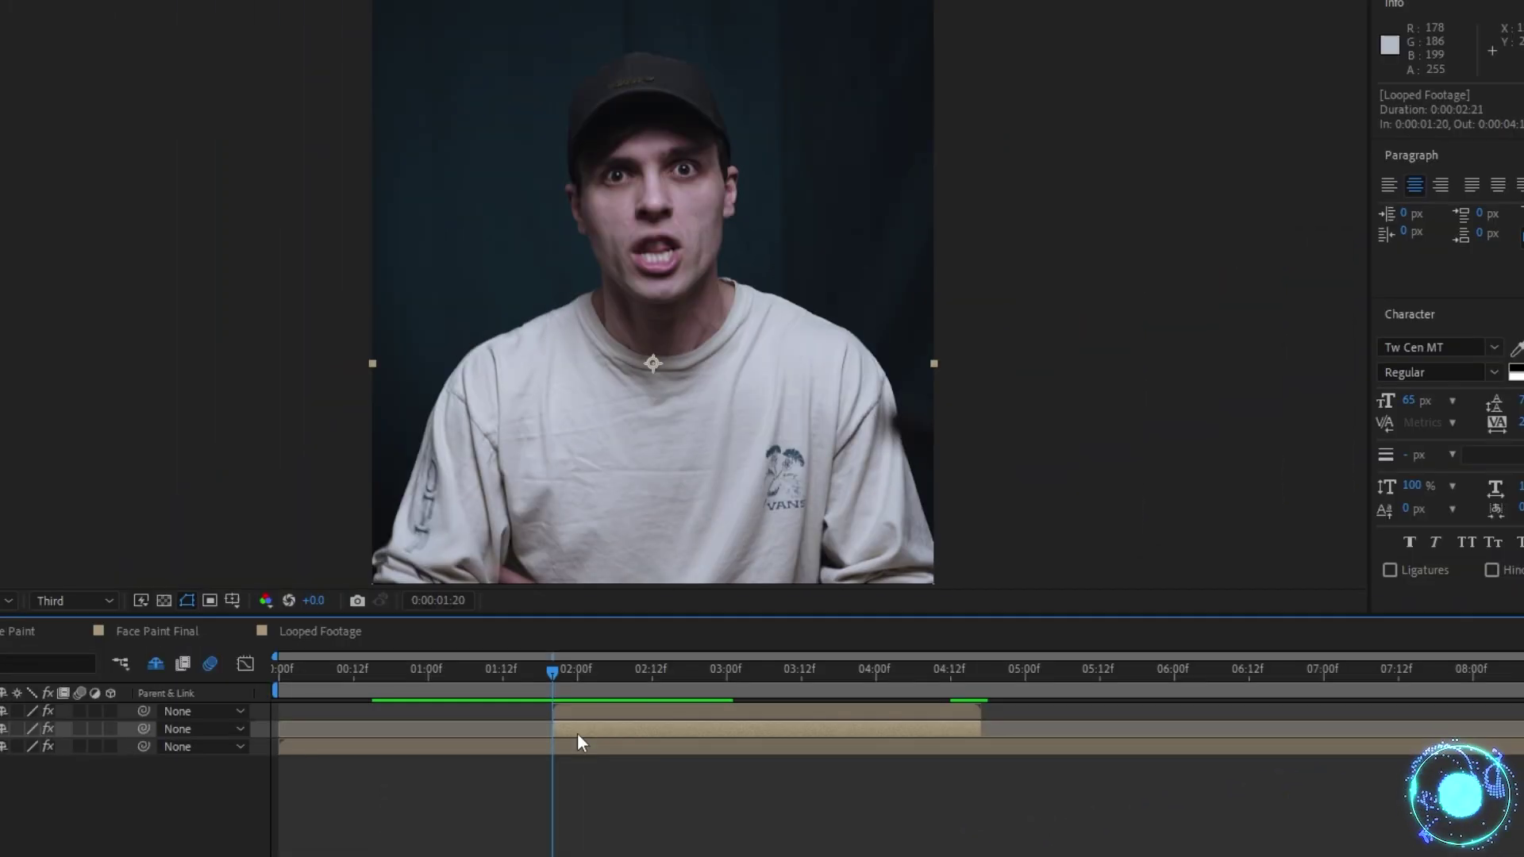
pyautogui.rightClick(578, 732)
pyautogui.moveTo(717, 497)
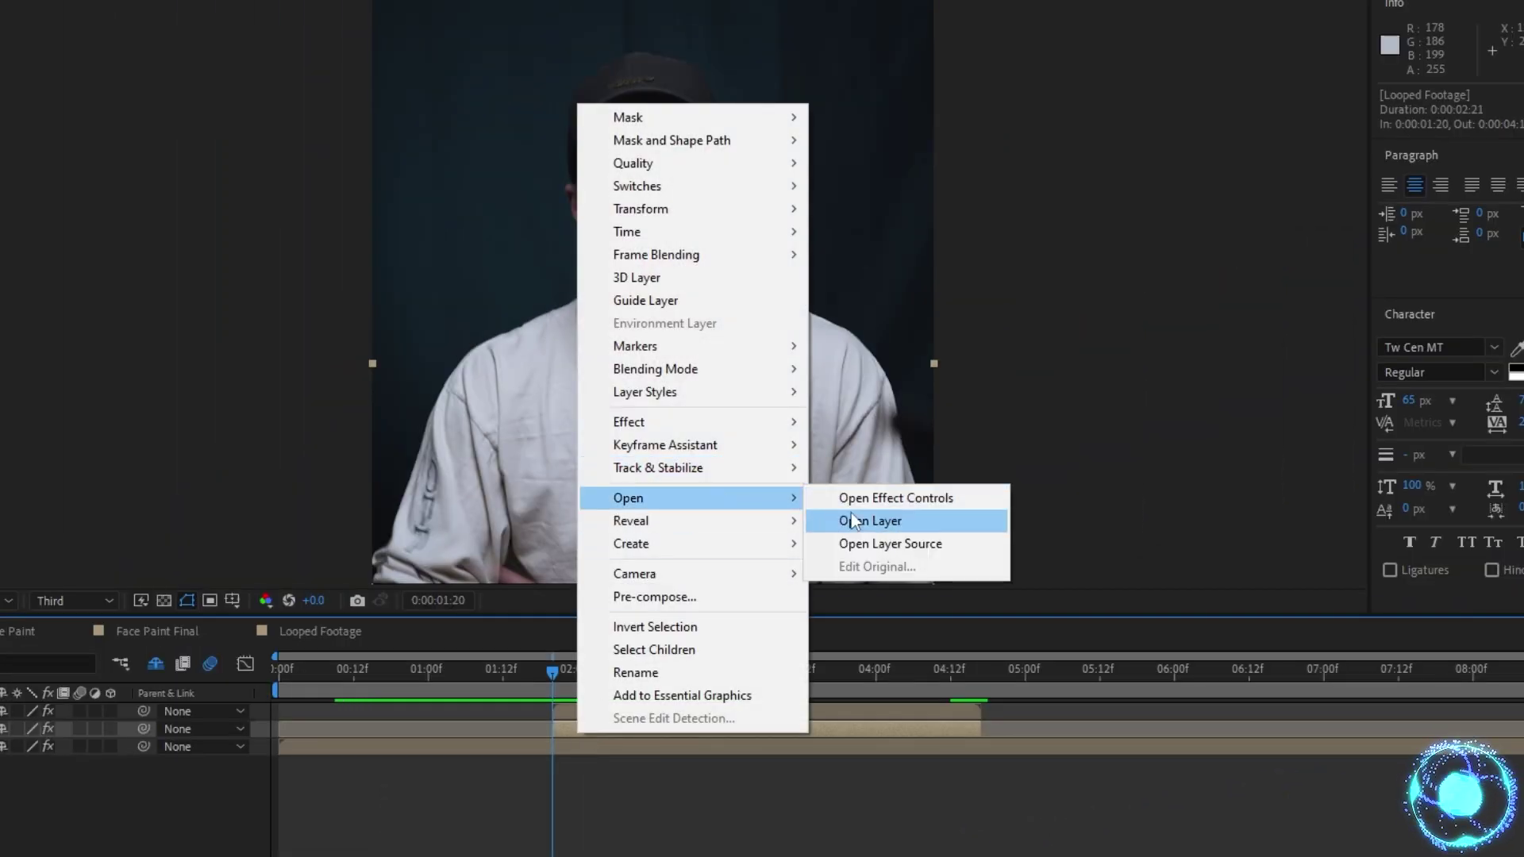
pyautogui.click(863, 517)
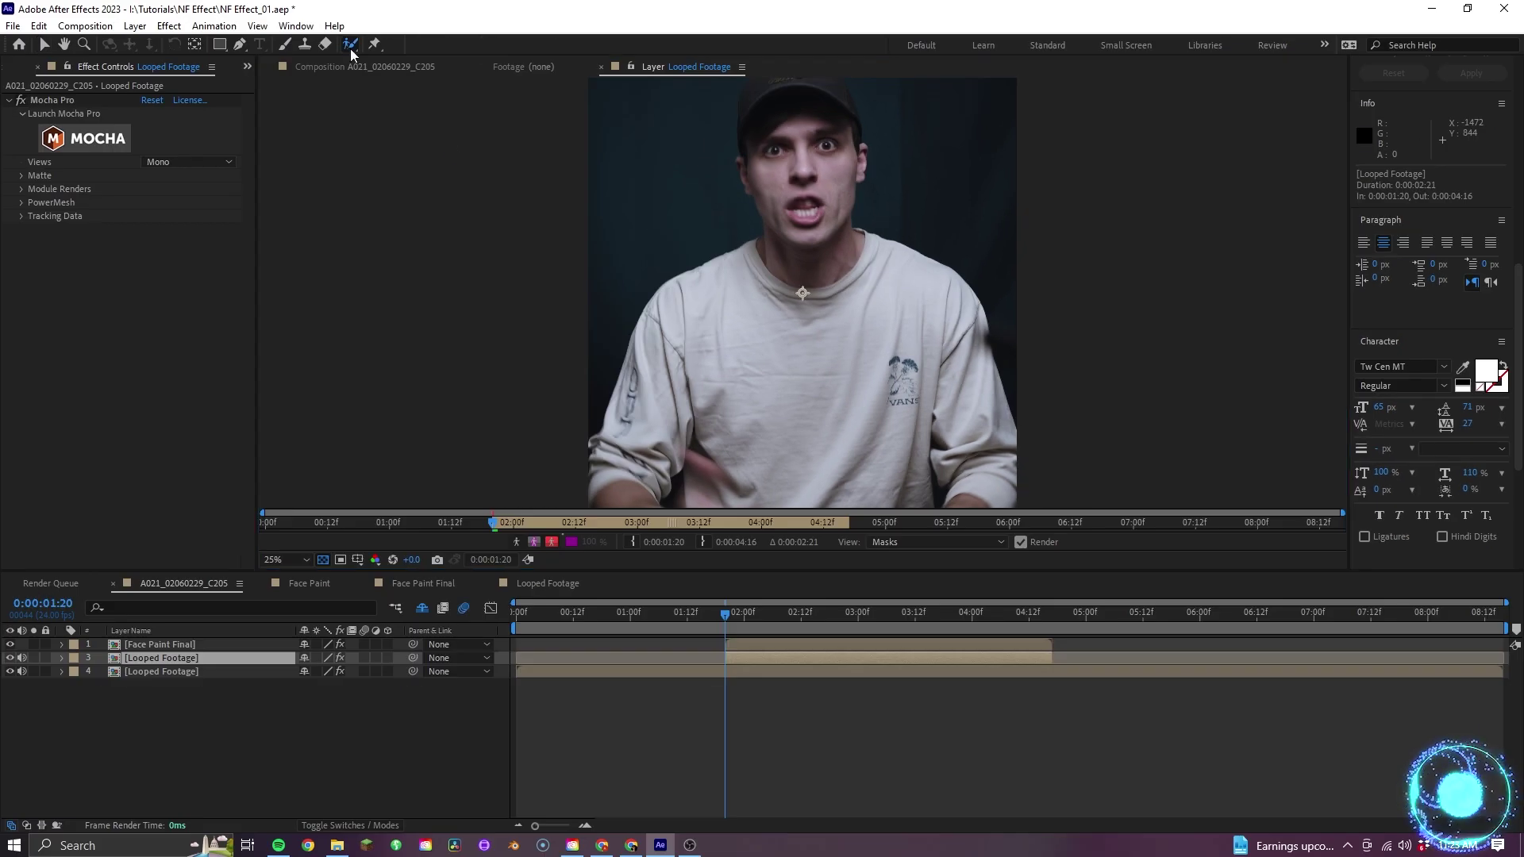
pyautogui.moveTo(716, 292); pyautogui.dragTo(882, 301)
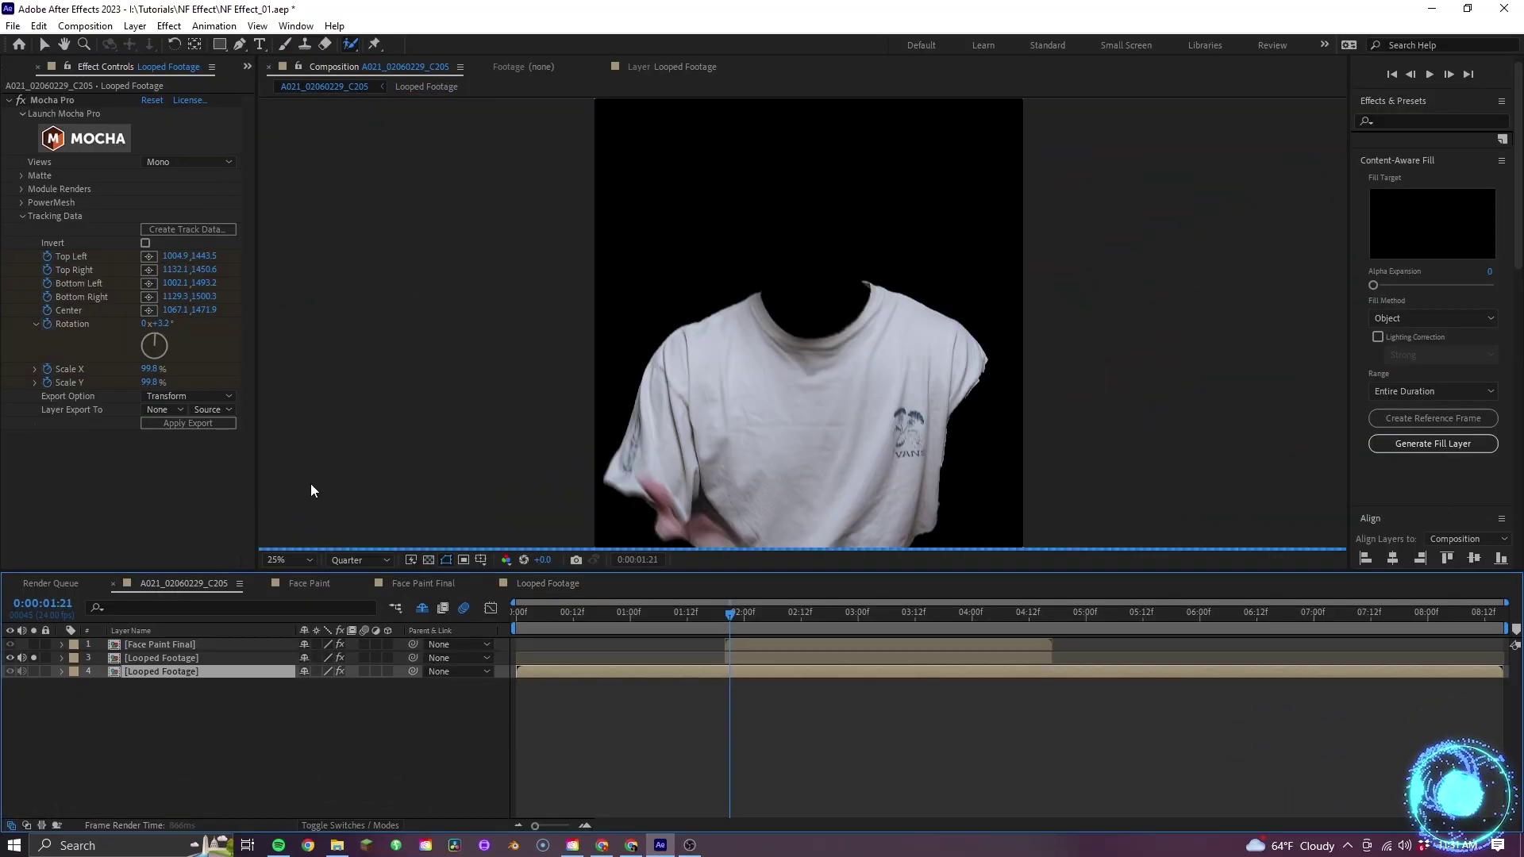
# Play back the isolated shirt cutout in the main composition from 0:00:01:20 to check the matte
pyautogui.click(45, 45)
pyautogui.click(444, 333)
pyautogui.press('space')
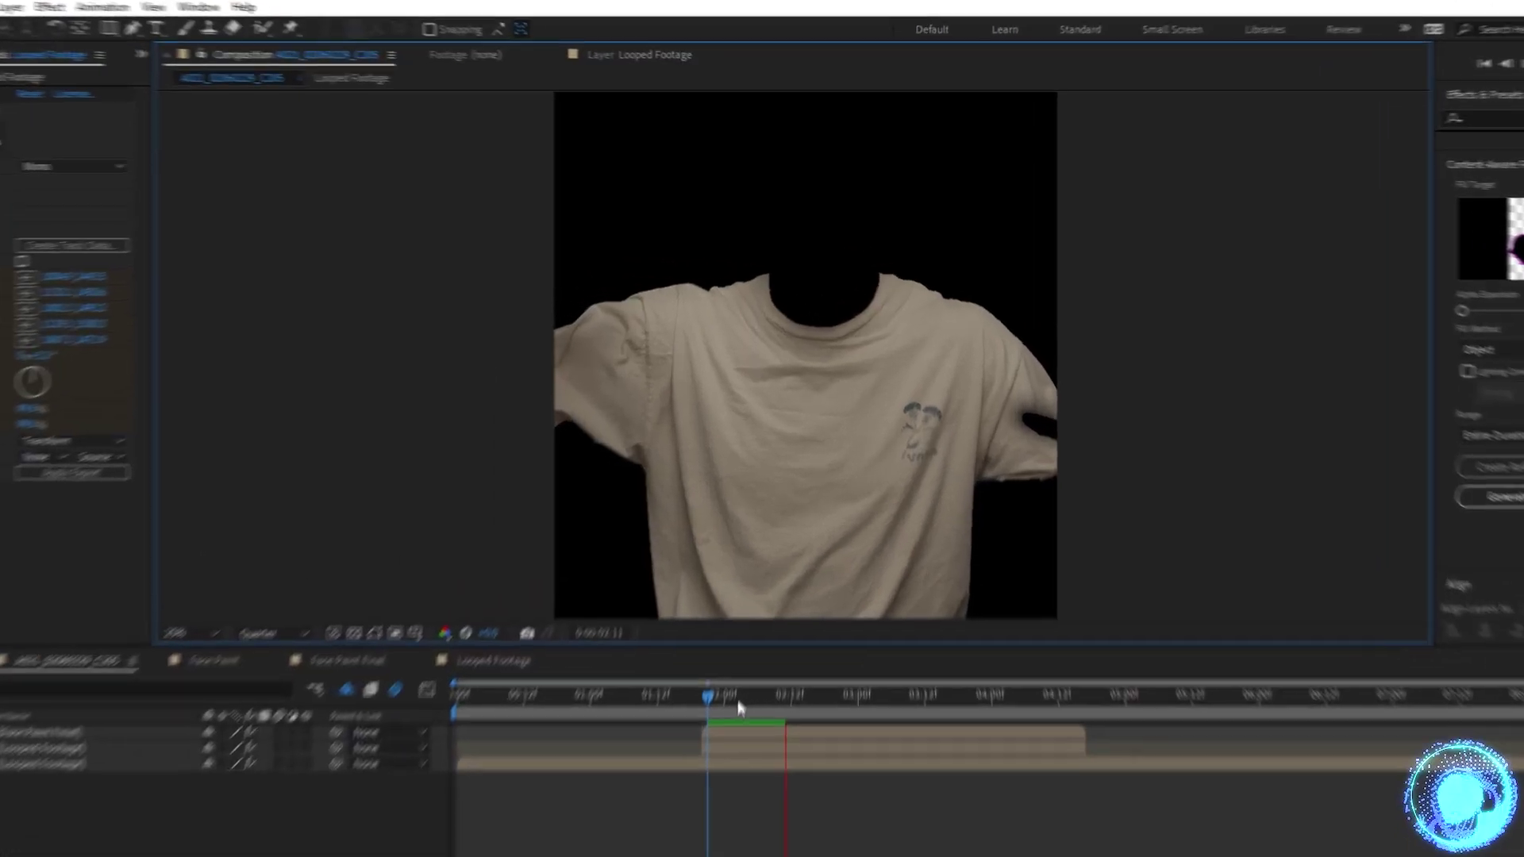
pyautogui.click(738, 617)
pyautogui.moveTo(684, 849); pyautogui.dragTo(659, 851)
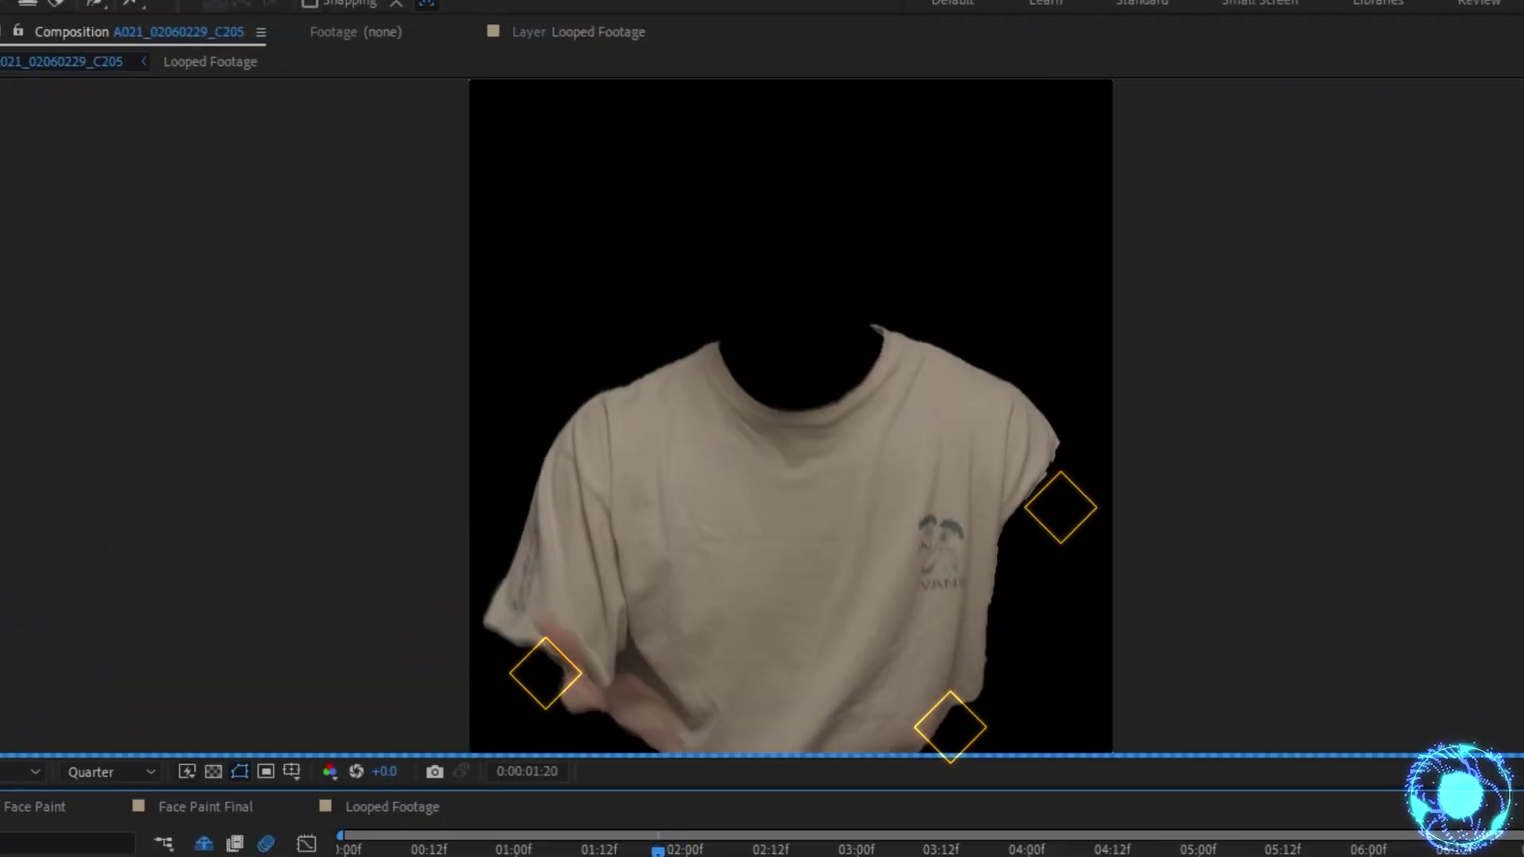
pyautogui.press('space')
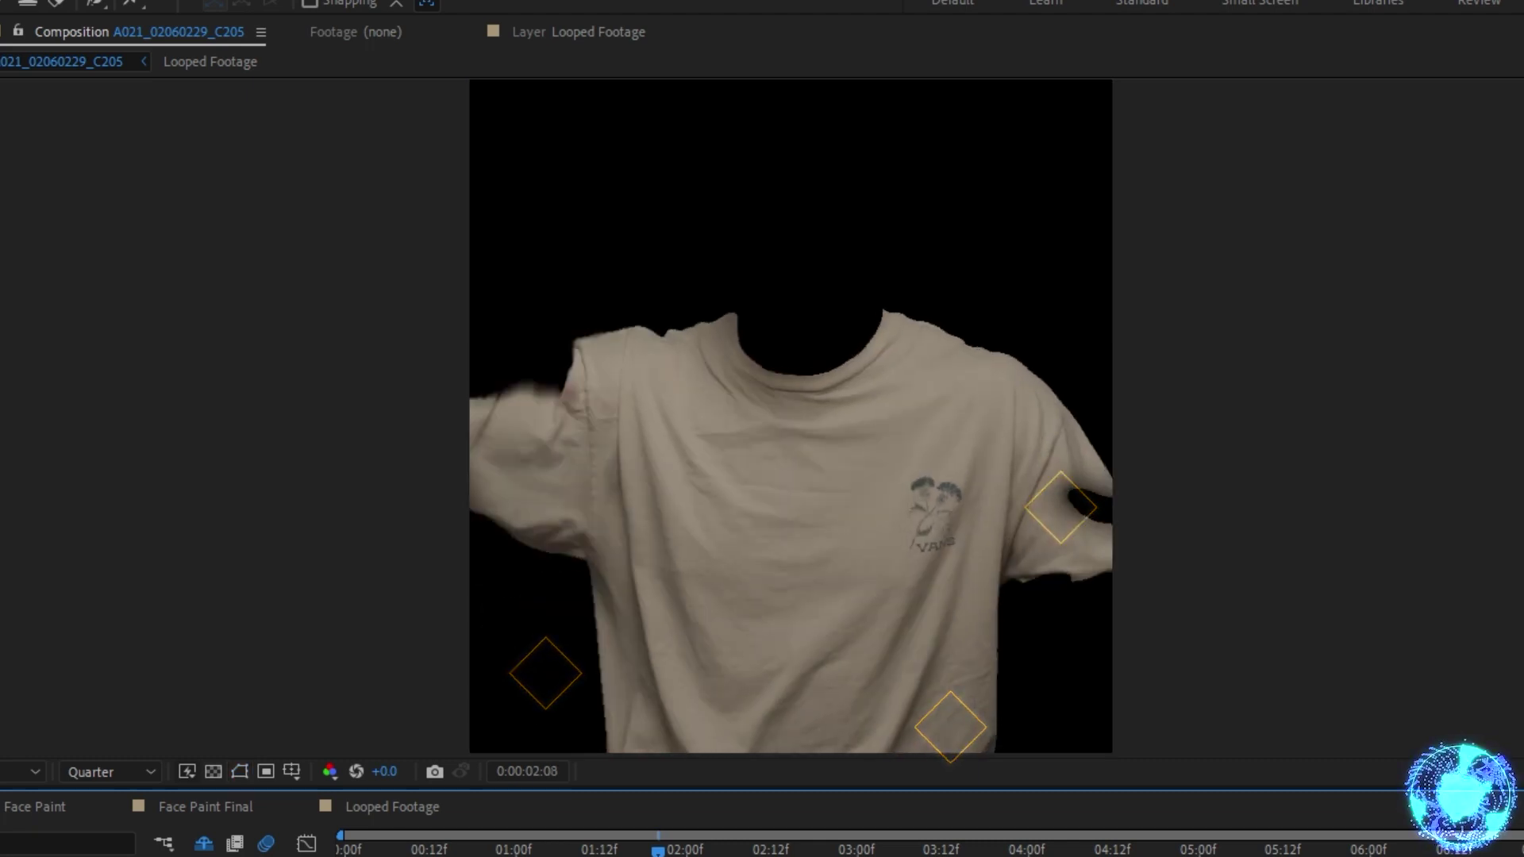
pyautogui.press('space')
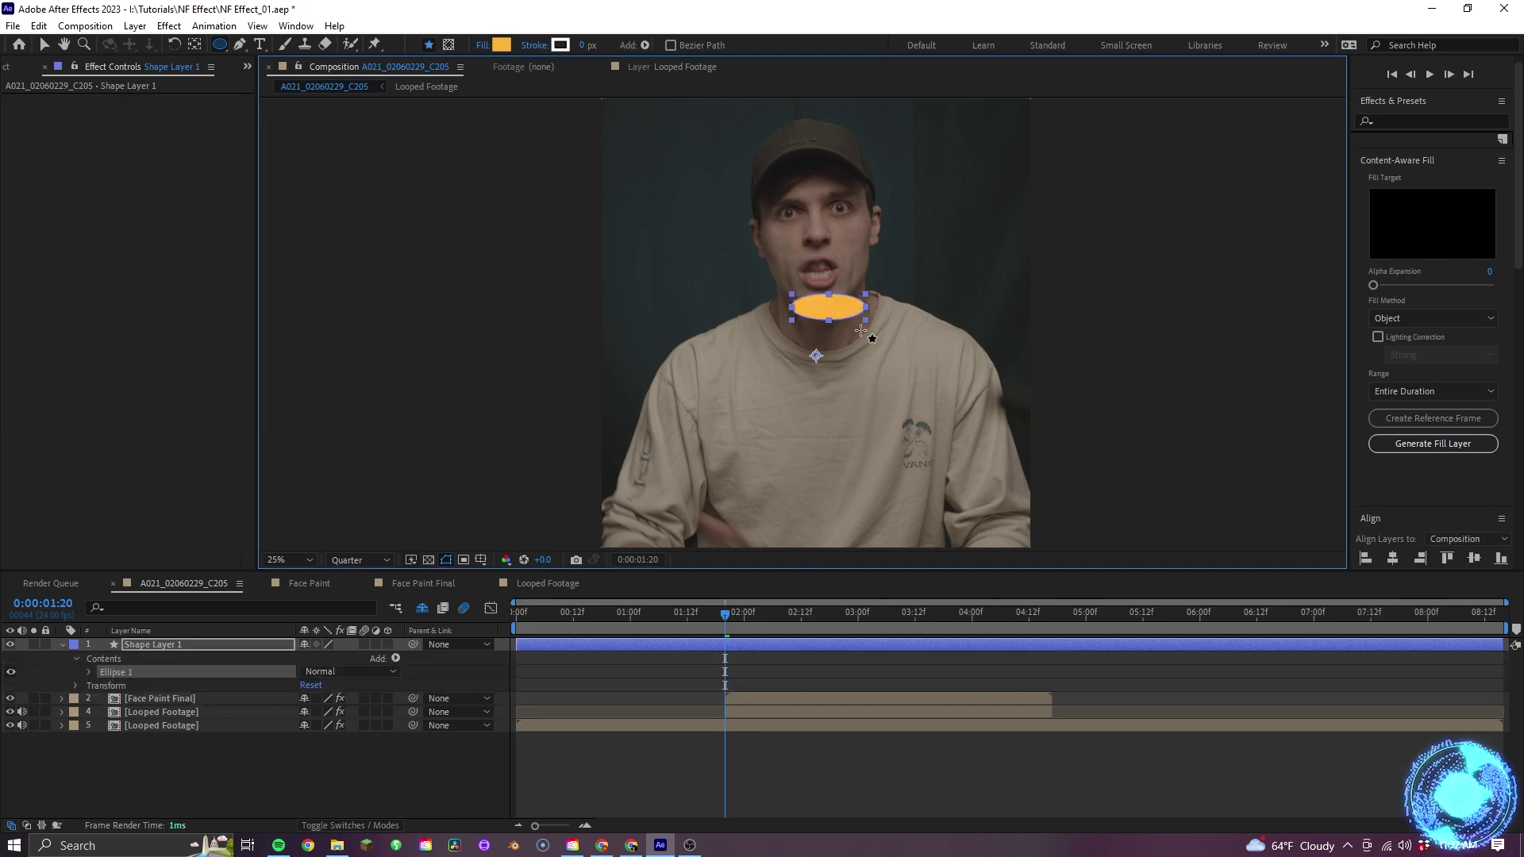
# Fill the ellipse shape with black and place its shape layer below Face Paint Final
pyautogui.click(1335, 516)
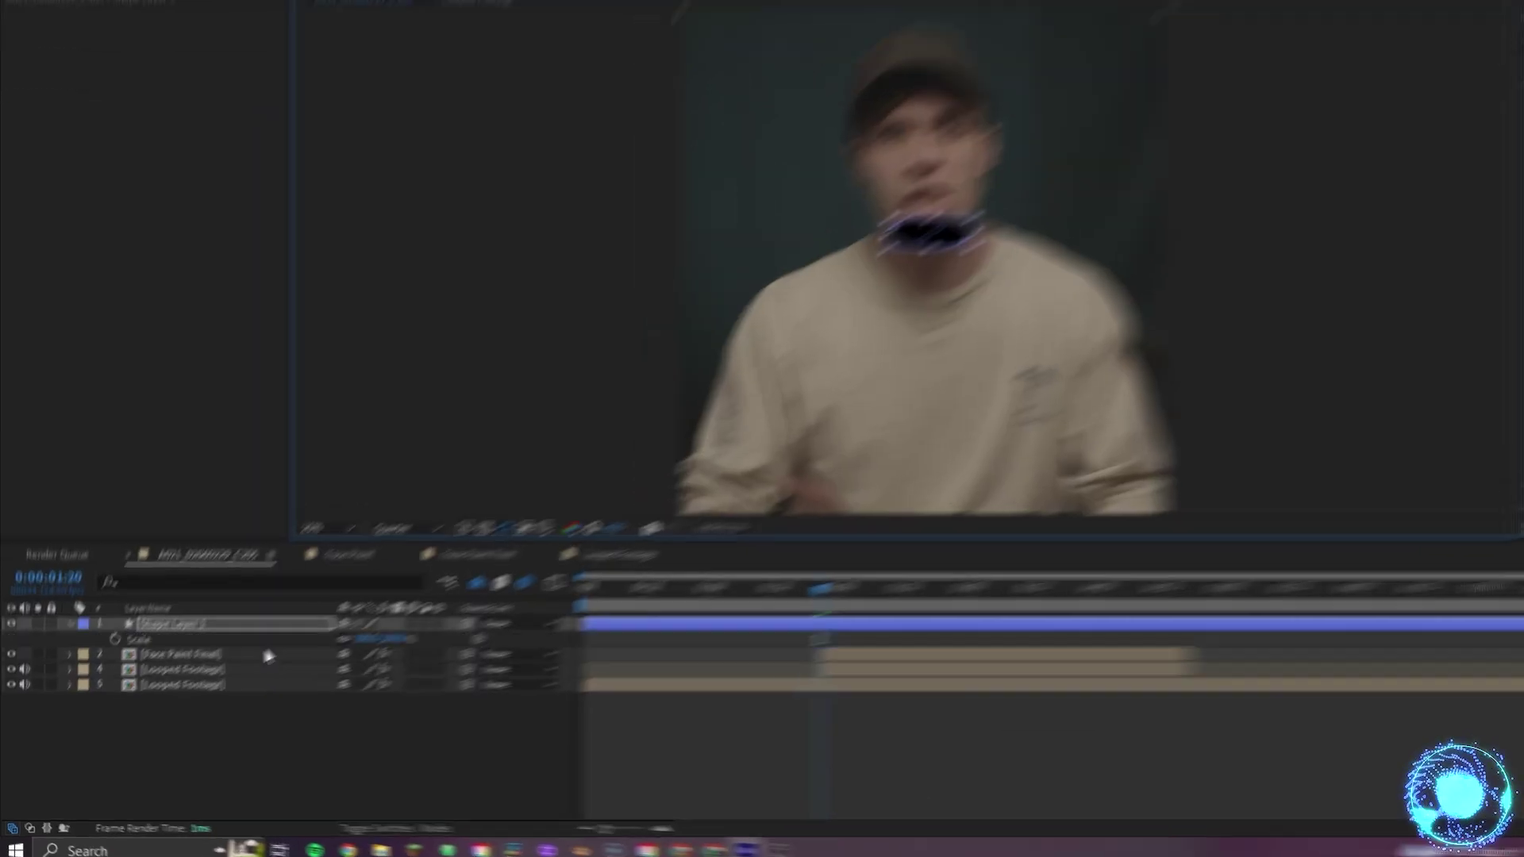
pyautogui.press('s')
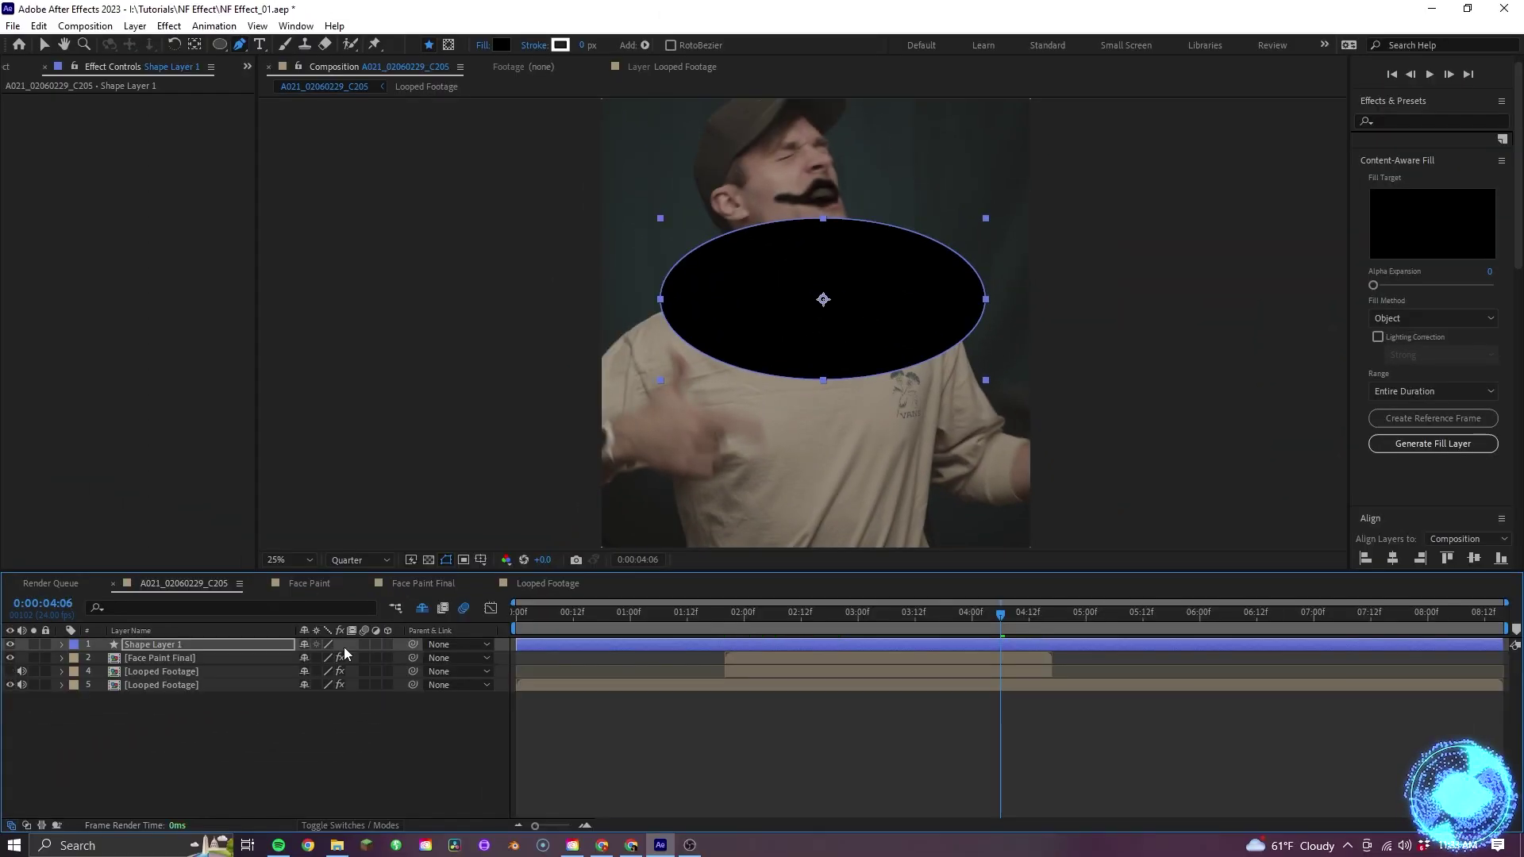
pyautogui.moveTo(153, 658); pyautogui.dragTo(153, 681)
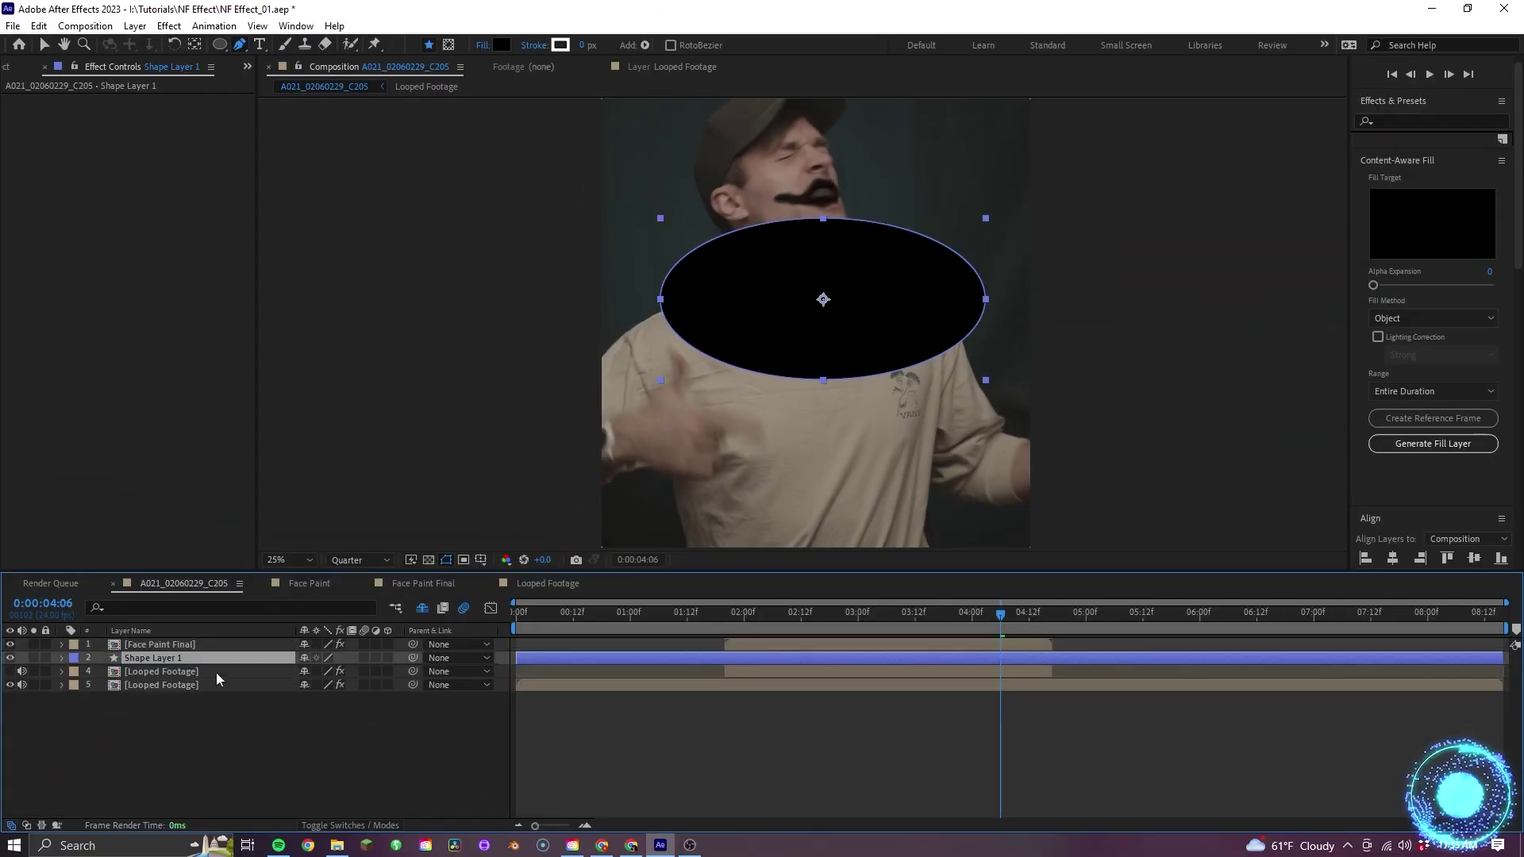
# Rename the rotoscoped Looped Footage layer to Shirt Matte
pyautogui.rightClick(123, 687)
pyautogui.click(222, 632)
pyautogui.write('Shirt Matte')
pyautogui.click(294, 743)
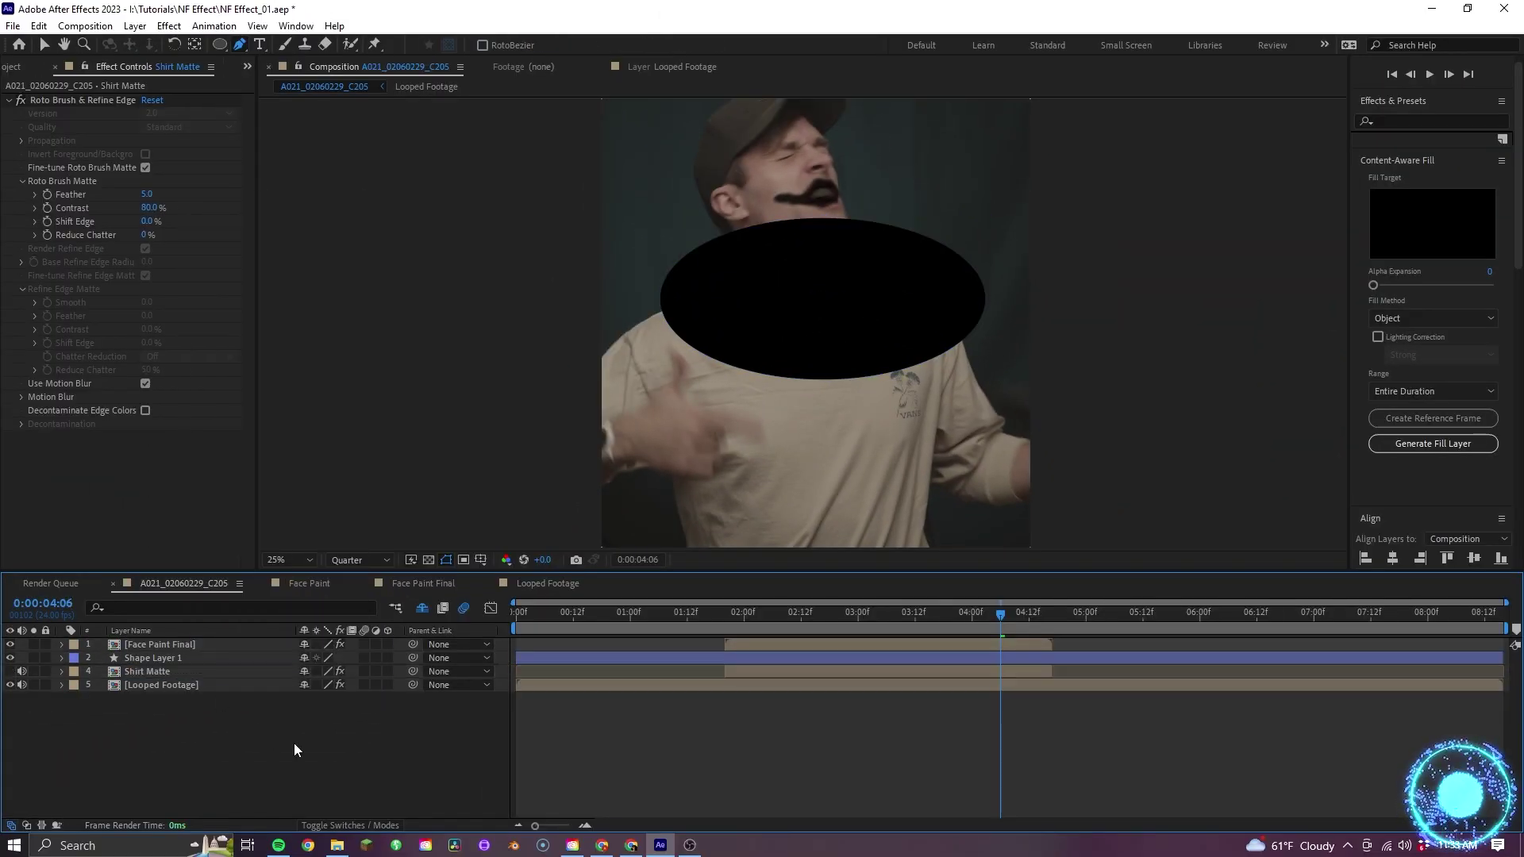
# Colour-code the layer labels, yellow for Face Paint Final and orange for the shape and matte, and rename the shape layer Black Growth
pyautogui.click(157, 659)
pyautogui.click(74, 644)
pyautogui.click(159, 373)
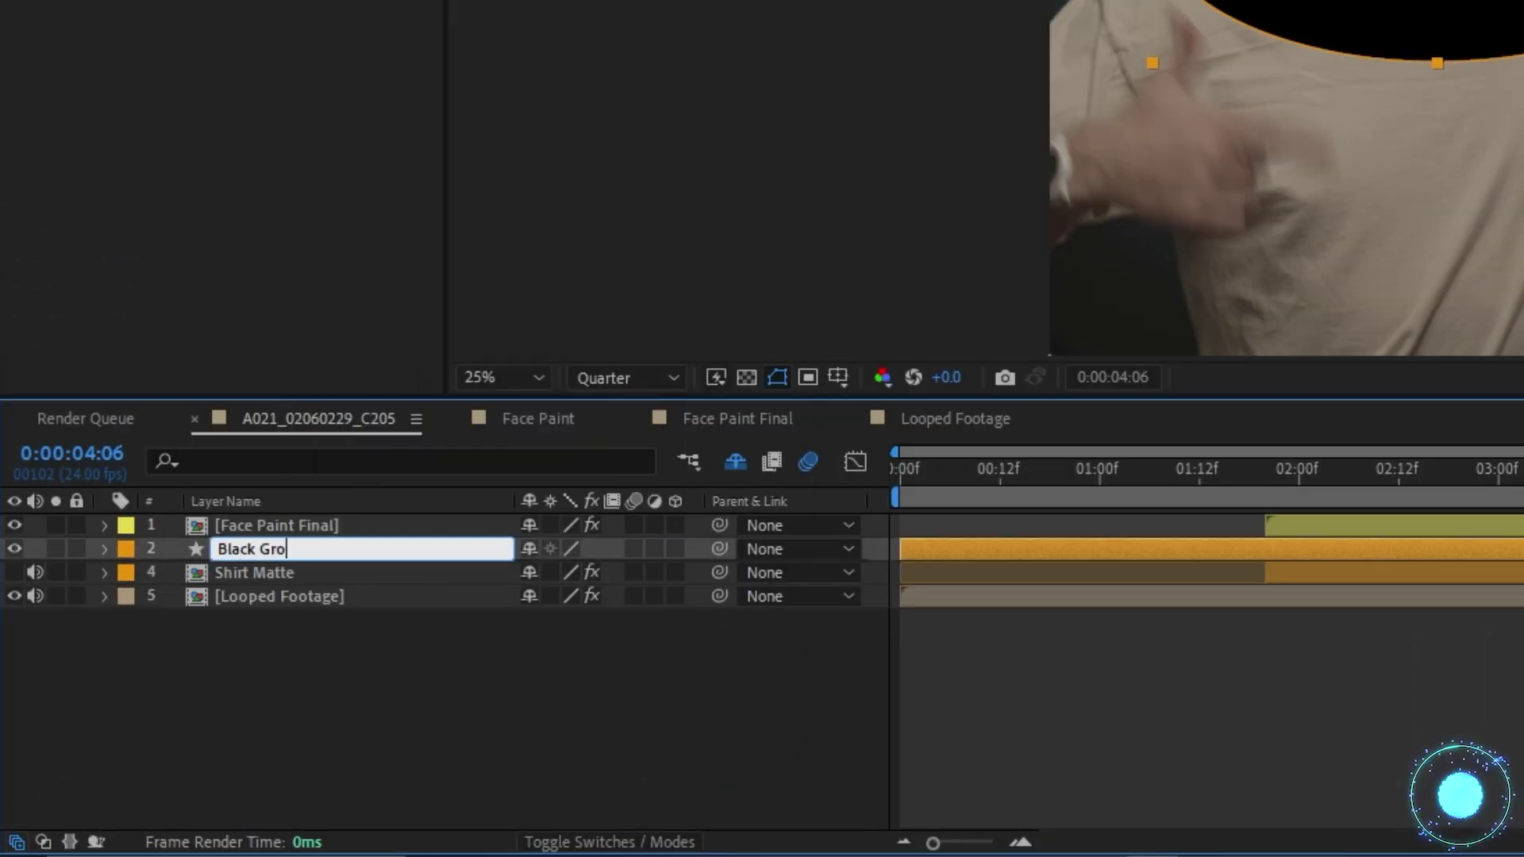
pyautogui.write('wth')
pyautogui.press('Return')
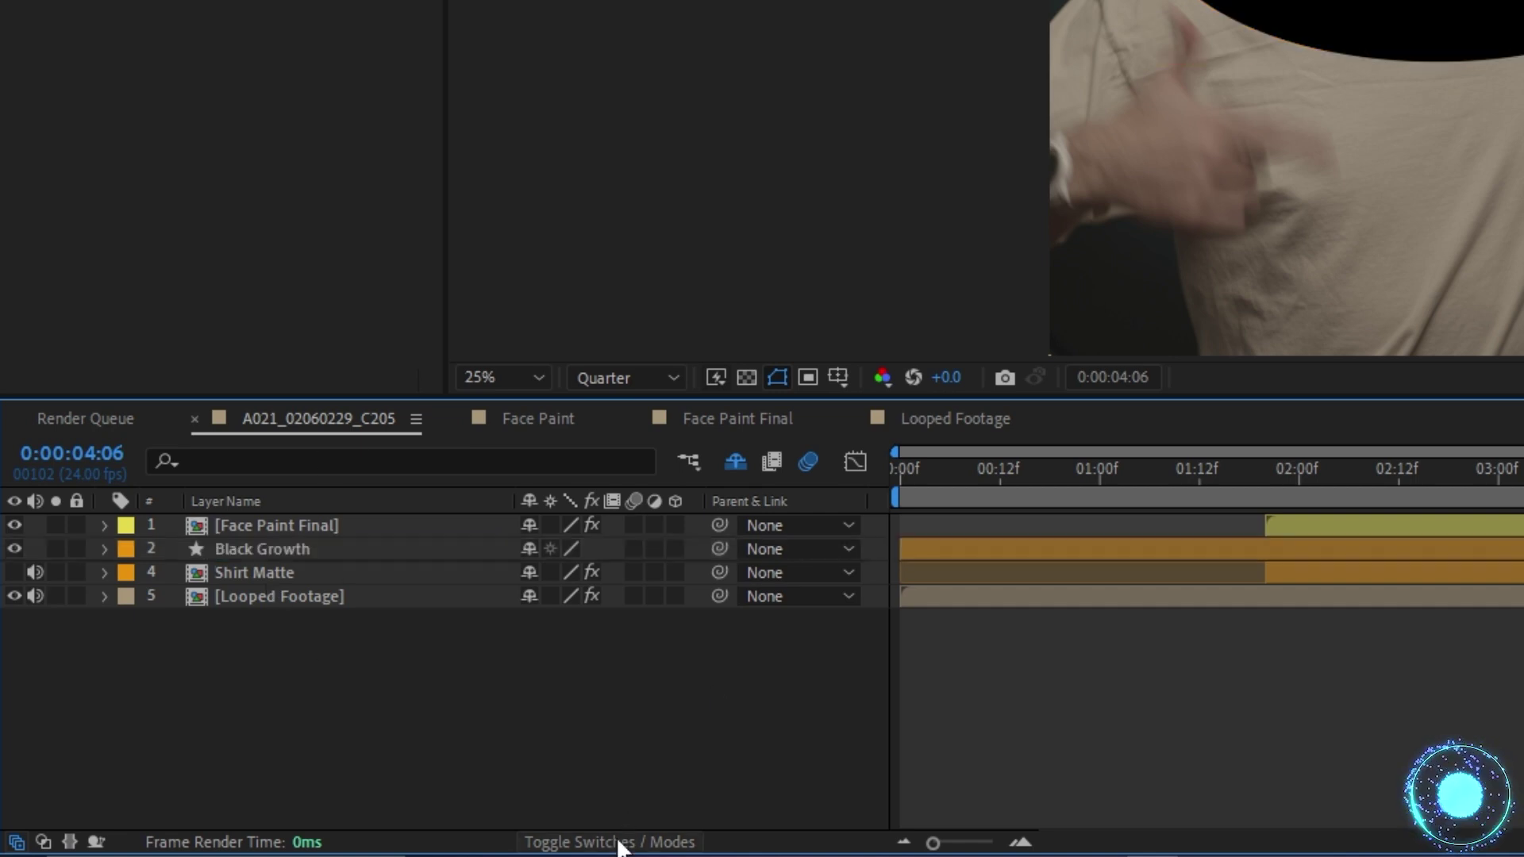
# Set Shirt Matte as the track matte of the Black Growth layer
pyautogui.click(619, 844)
pyautogui.click(675, 567)
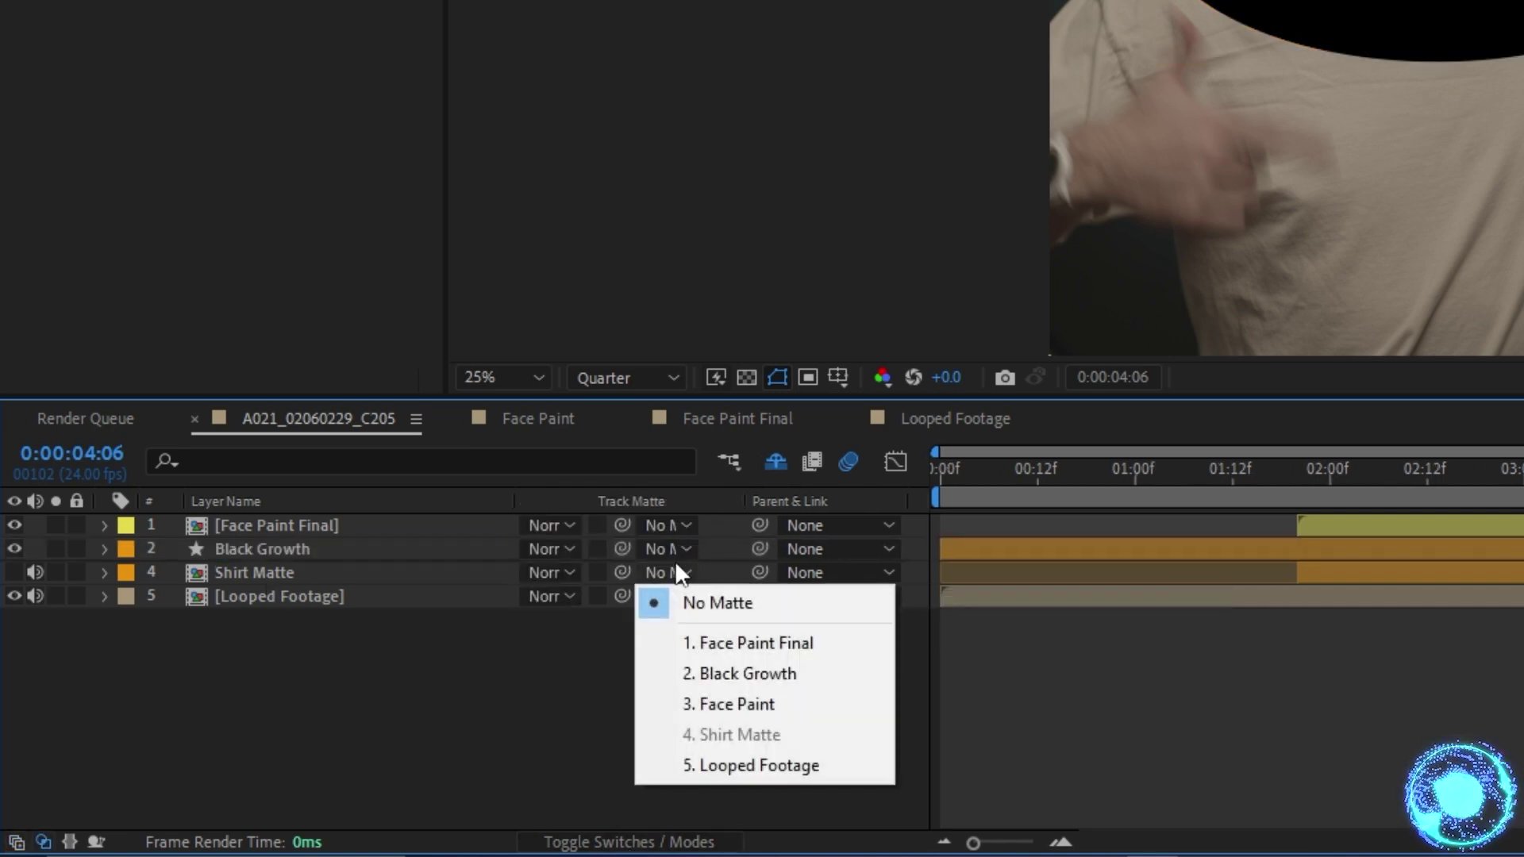
pyautogui.click(675, 550)
pyautogui.click(749, 710)
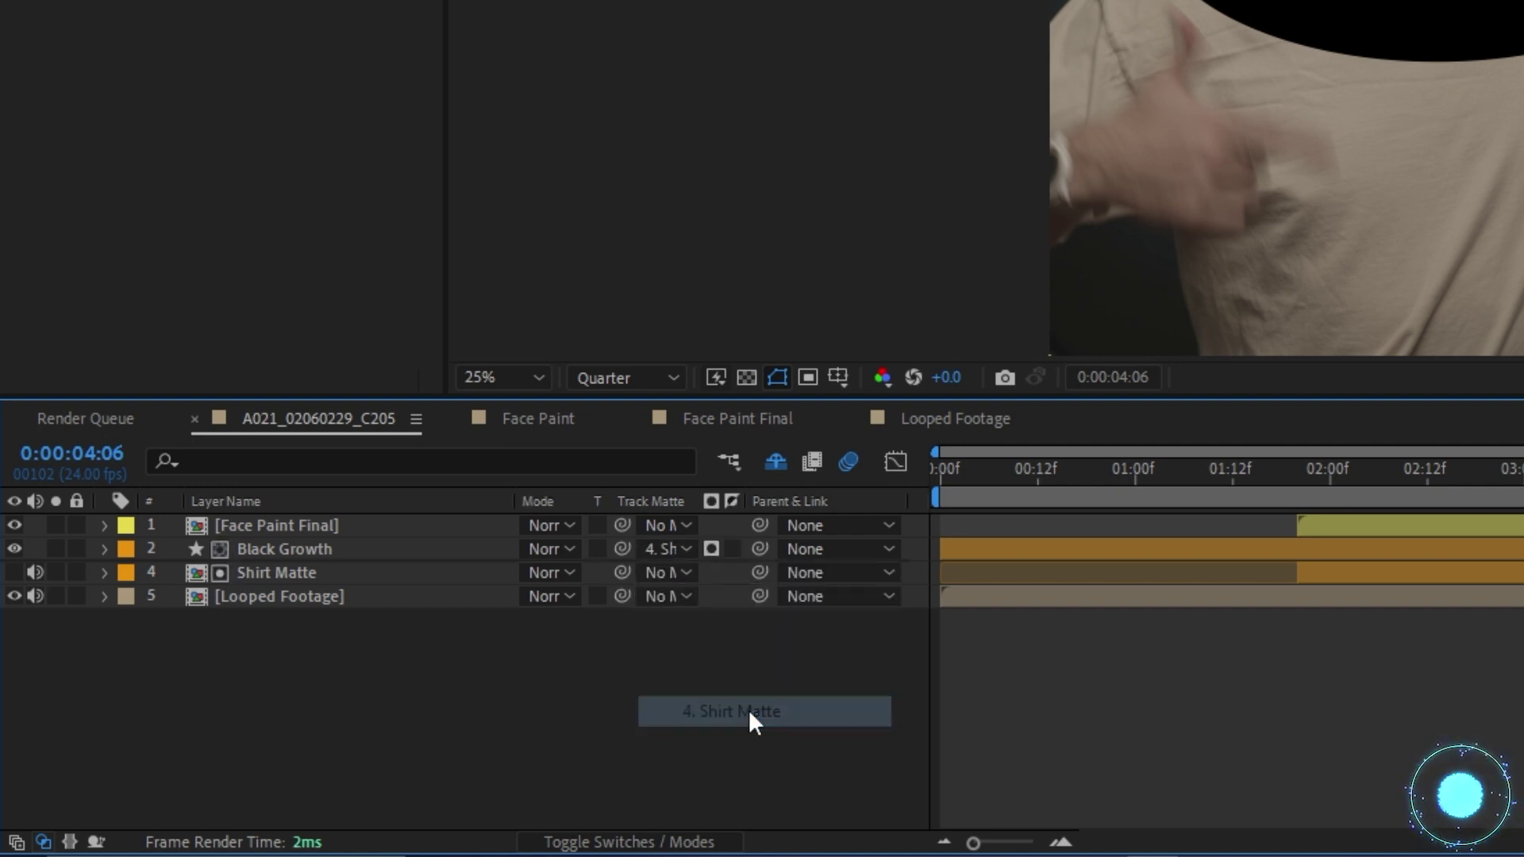
# Shift Black Growth 2's first position keyframe to 0:00:02:05 and move the ellipse to 1170, 1714 at 0:00:02:19
pyautogui.scroll(-1, 746, 510)
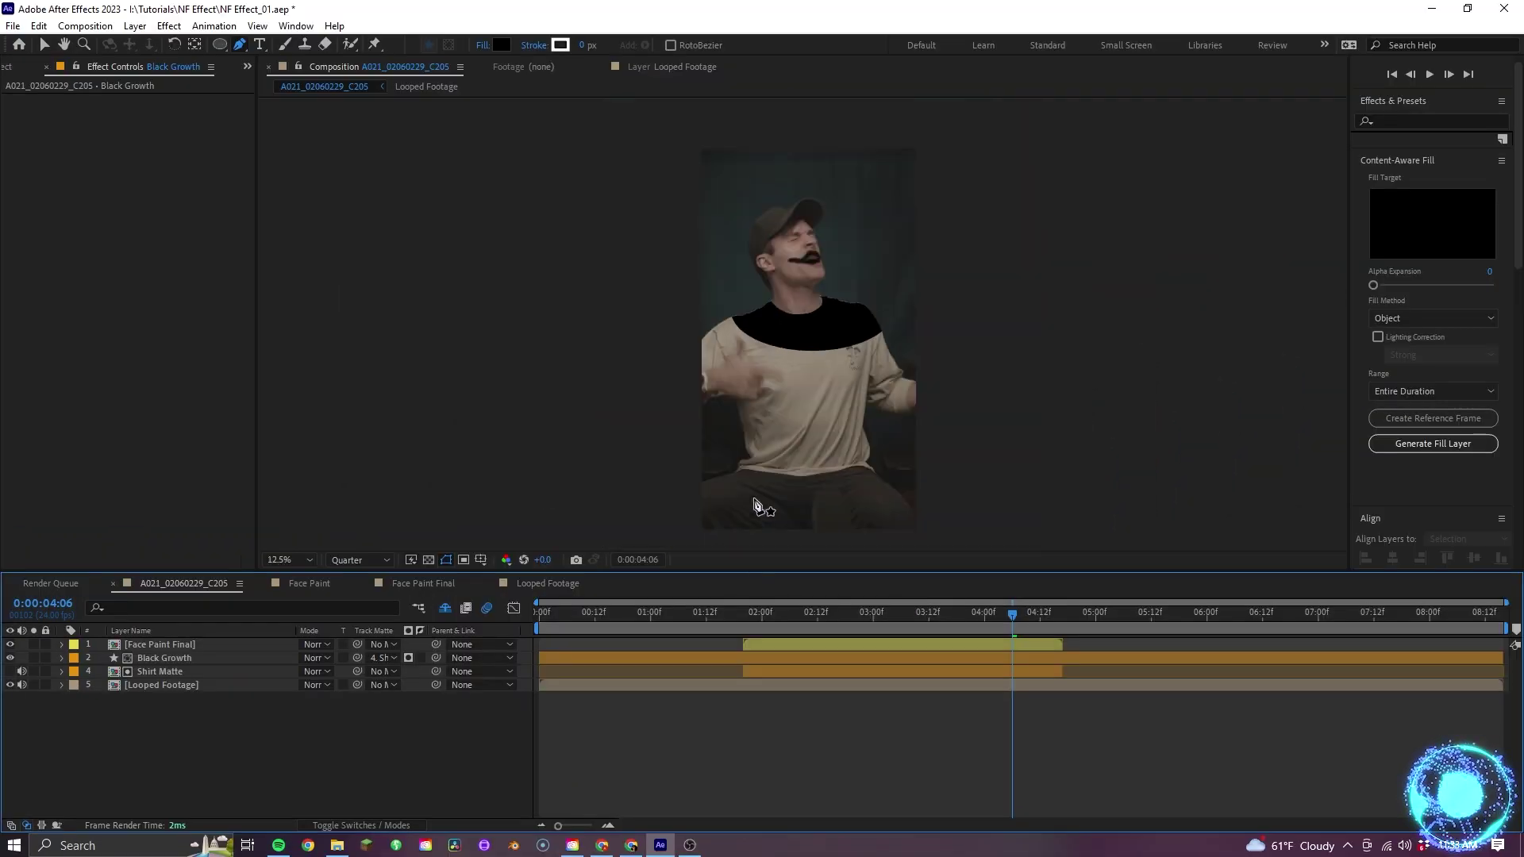
pyautogui.moveTo(829, 413); pyautogui.dragTo(845, 433)
pyautogui.scroll(1, 847, 441)
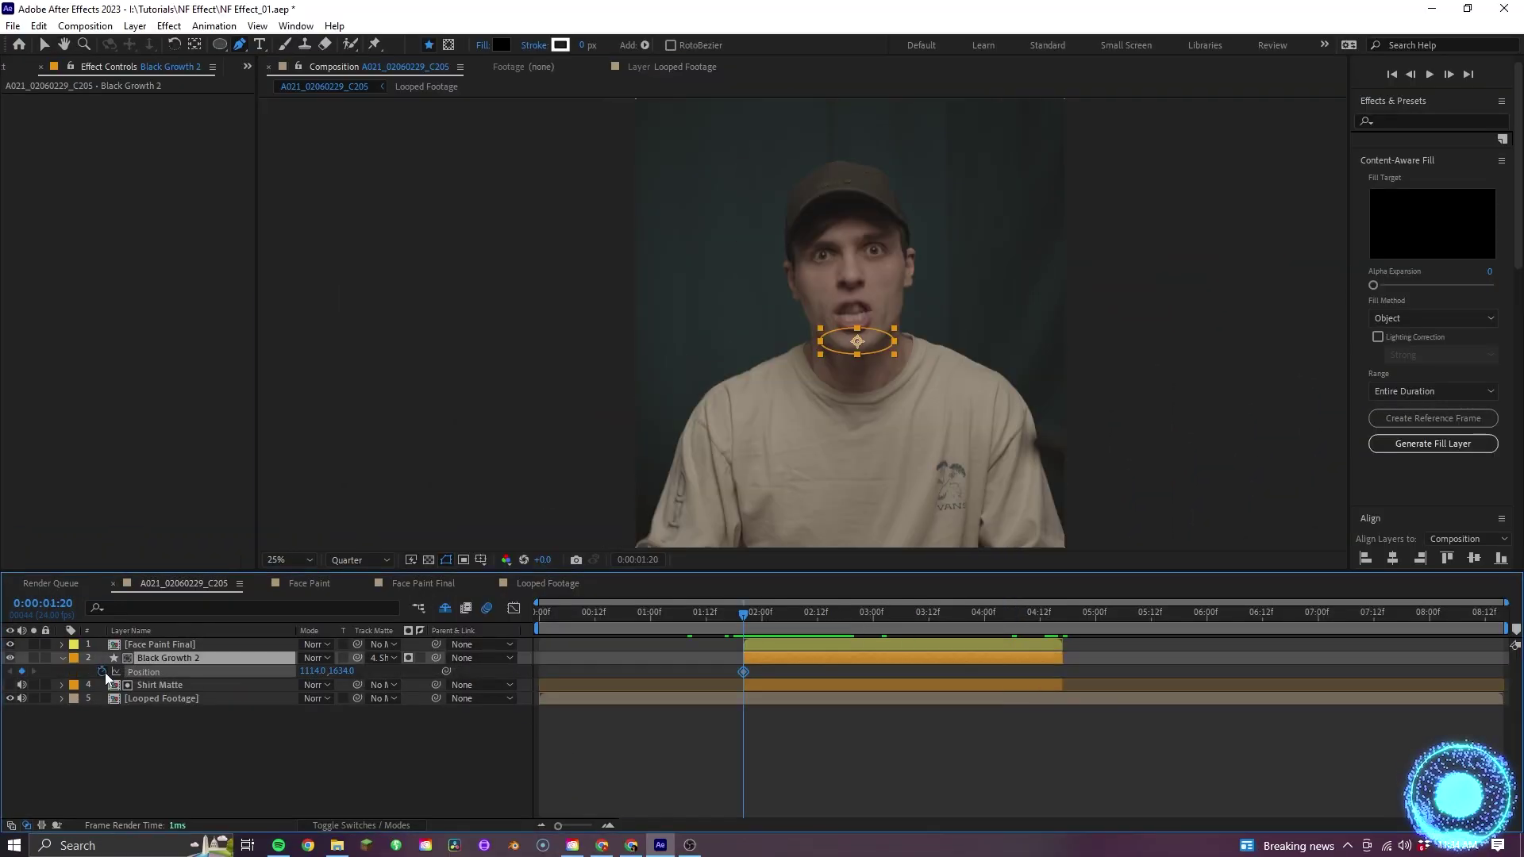
pyautogui.moveTo(749, 622); pyautogui.dragTo(790, 624)
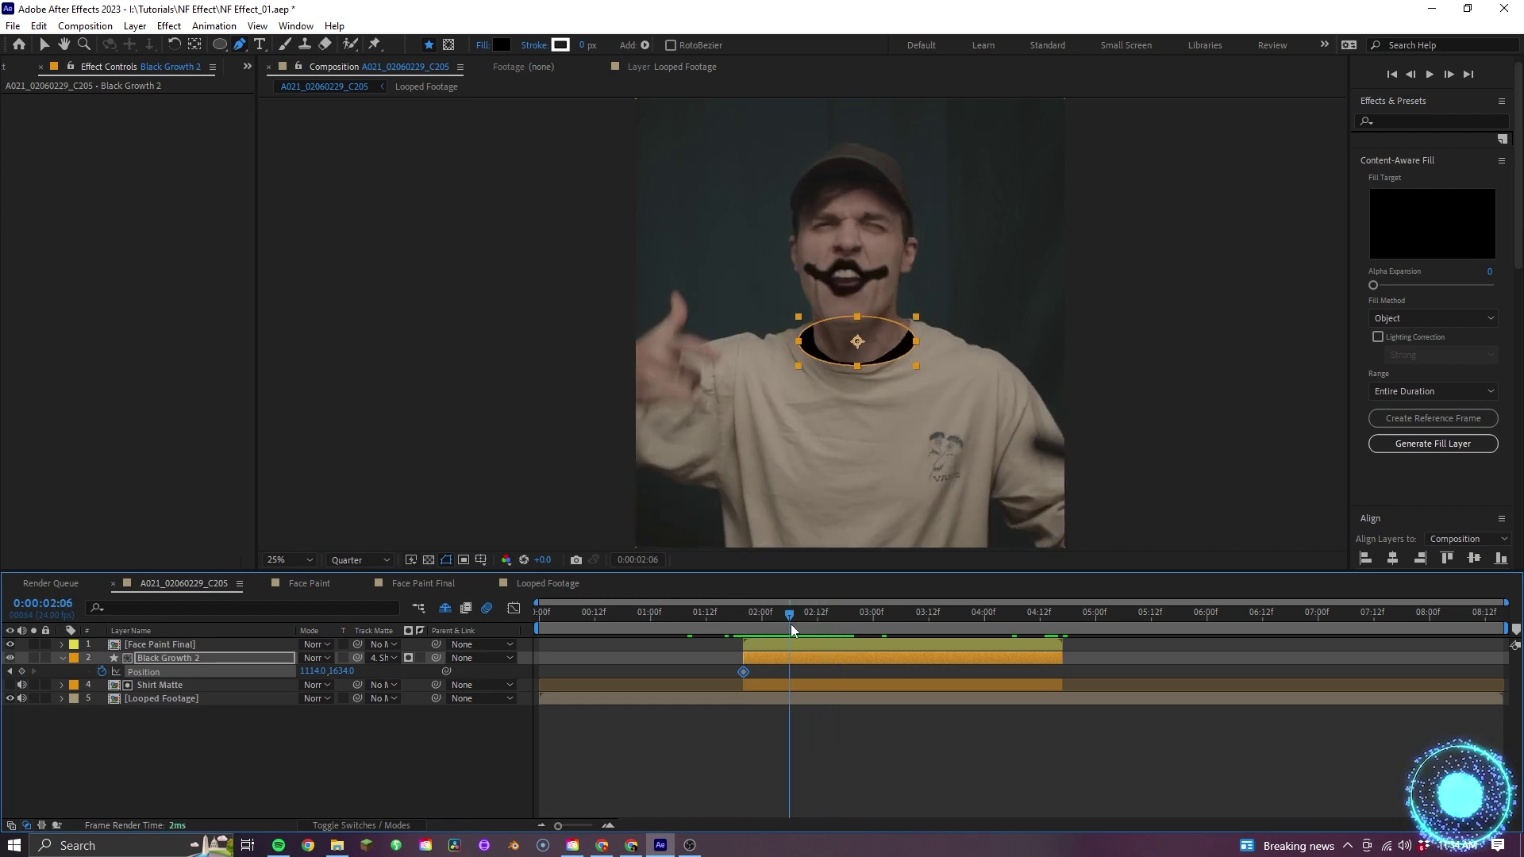
pyautogui.moveTo(744, 673); pyautogui.dragTo(850, 624)
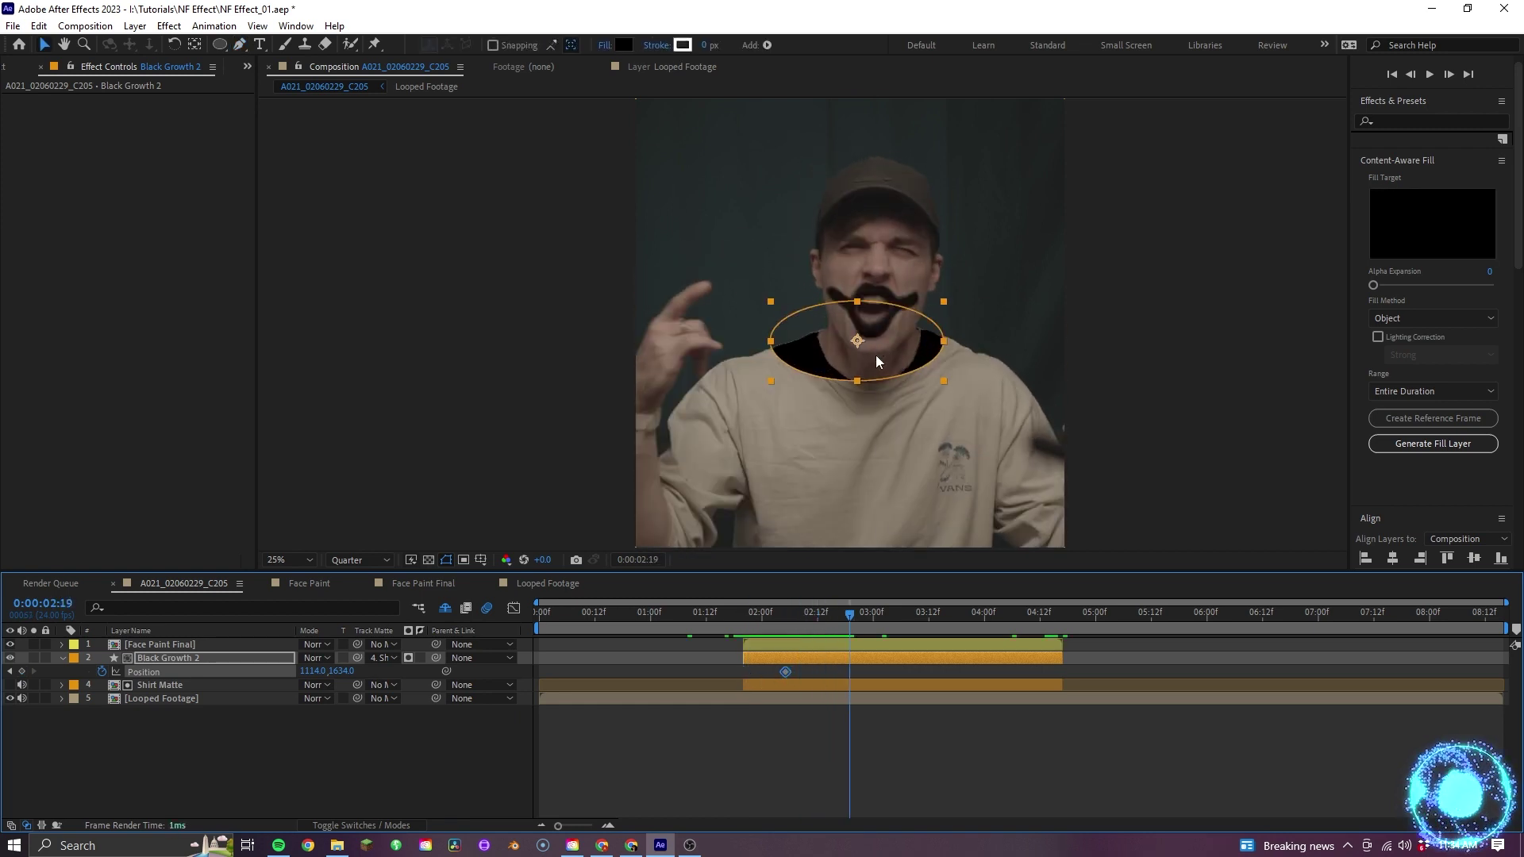
pyautogui.moveTo(875, 356); pyautogui.dragTo(886, 372)
# Keyframe the ellipse's position to follow the neck from 0:00:03:07 on, reaching 1026, 1674 at 0:00:04:05, and preview the animation
pyautogui.moveTo(889, 610); pyautogui.dragTo(907, 606)
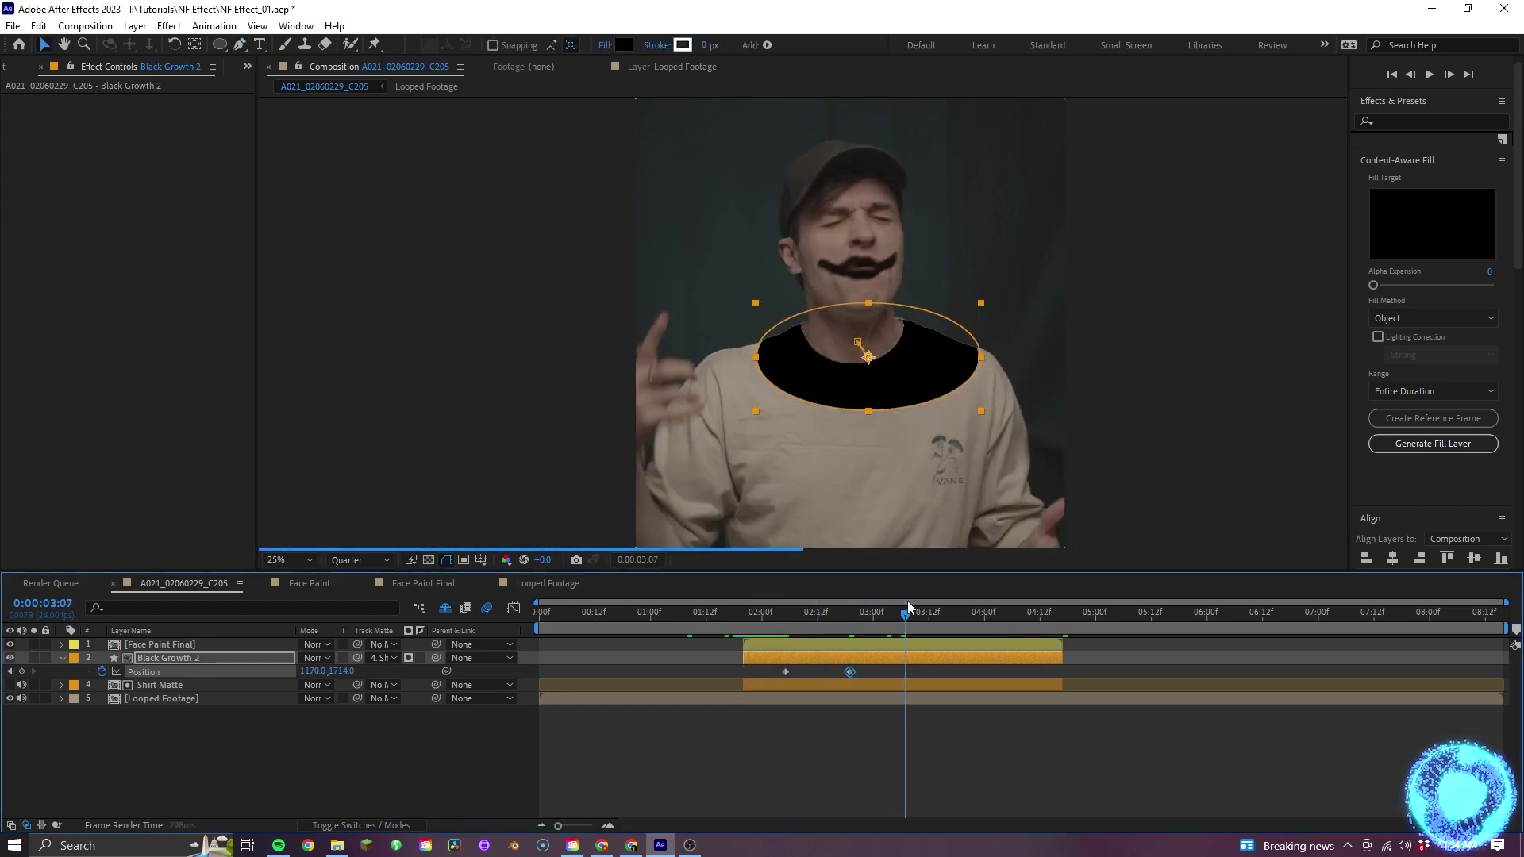
pyautogui.moveTo(902, 335); pyautogui.dragTo(912, 349)
pyautogui.click(951, 625)
pyautogui.click(1007, 622)
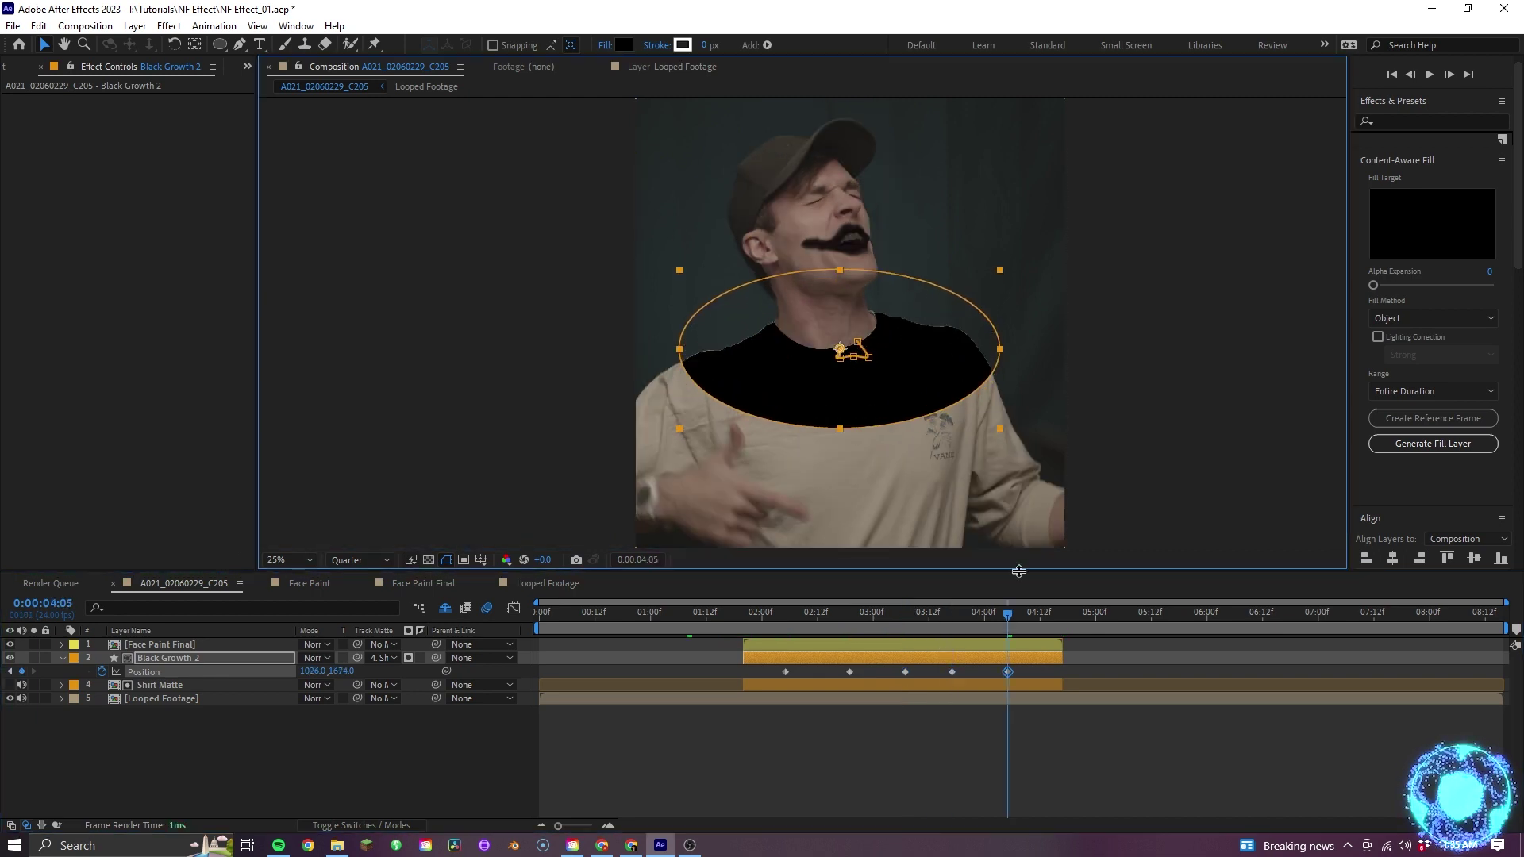
pyautogui.click(1049, 614)
pyautogui.click(739, 610)
pyautogui.press('space')
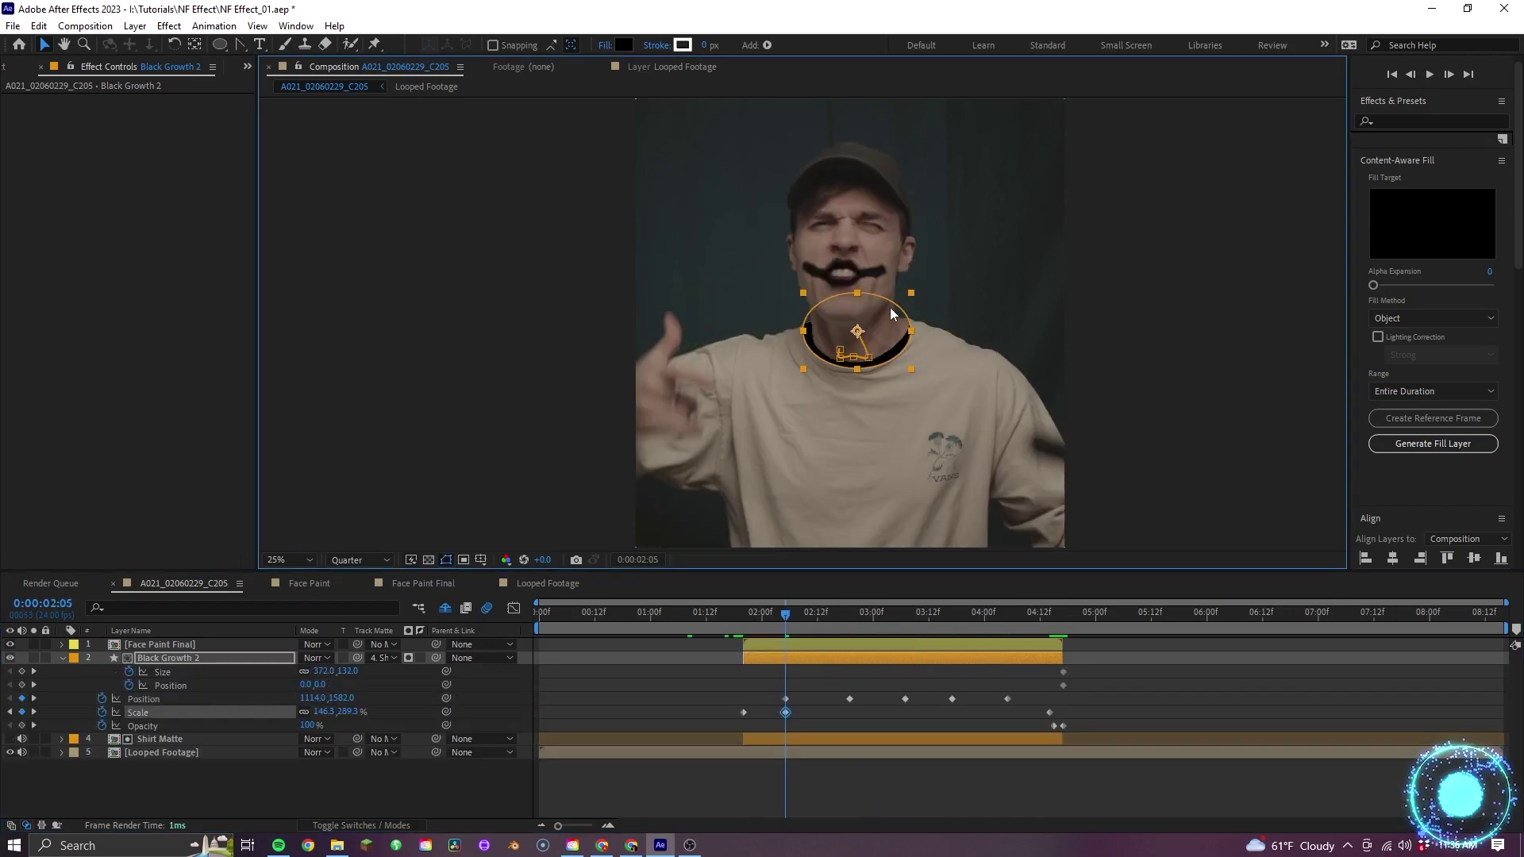
# Move the second position keyframe to 0:00:02:16 and refit the ellipse around the neck at that frame
pyautogui.moveTo(787, 611); pyautogui.dragTo(837, 611)
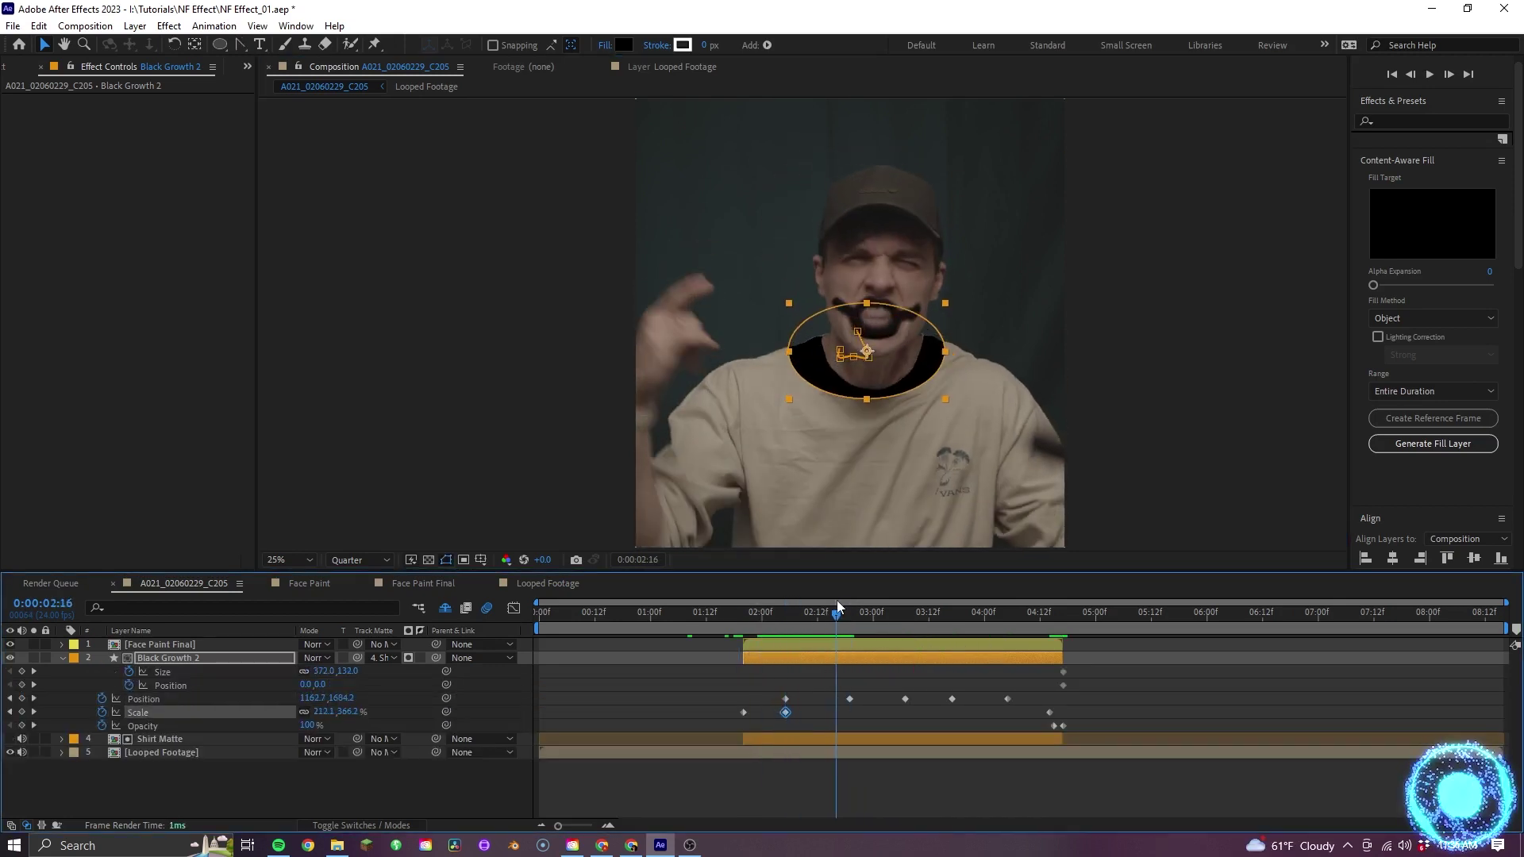
pyautogui.moveTo(850, 699); pyautogui.dragTo(837, 700)
pyautogui.moveTo(867, 381)
pyautogui.mouseDown()
pyautogui.moveTo(946, 420)
pyautogui.moveTo(881, 389)
pyautogui.mouseUp()
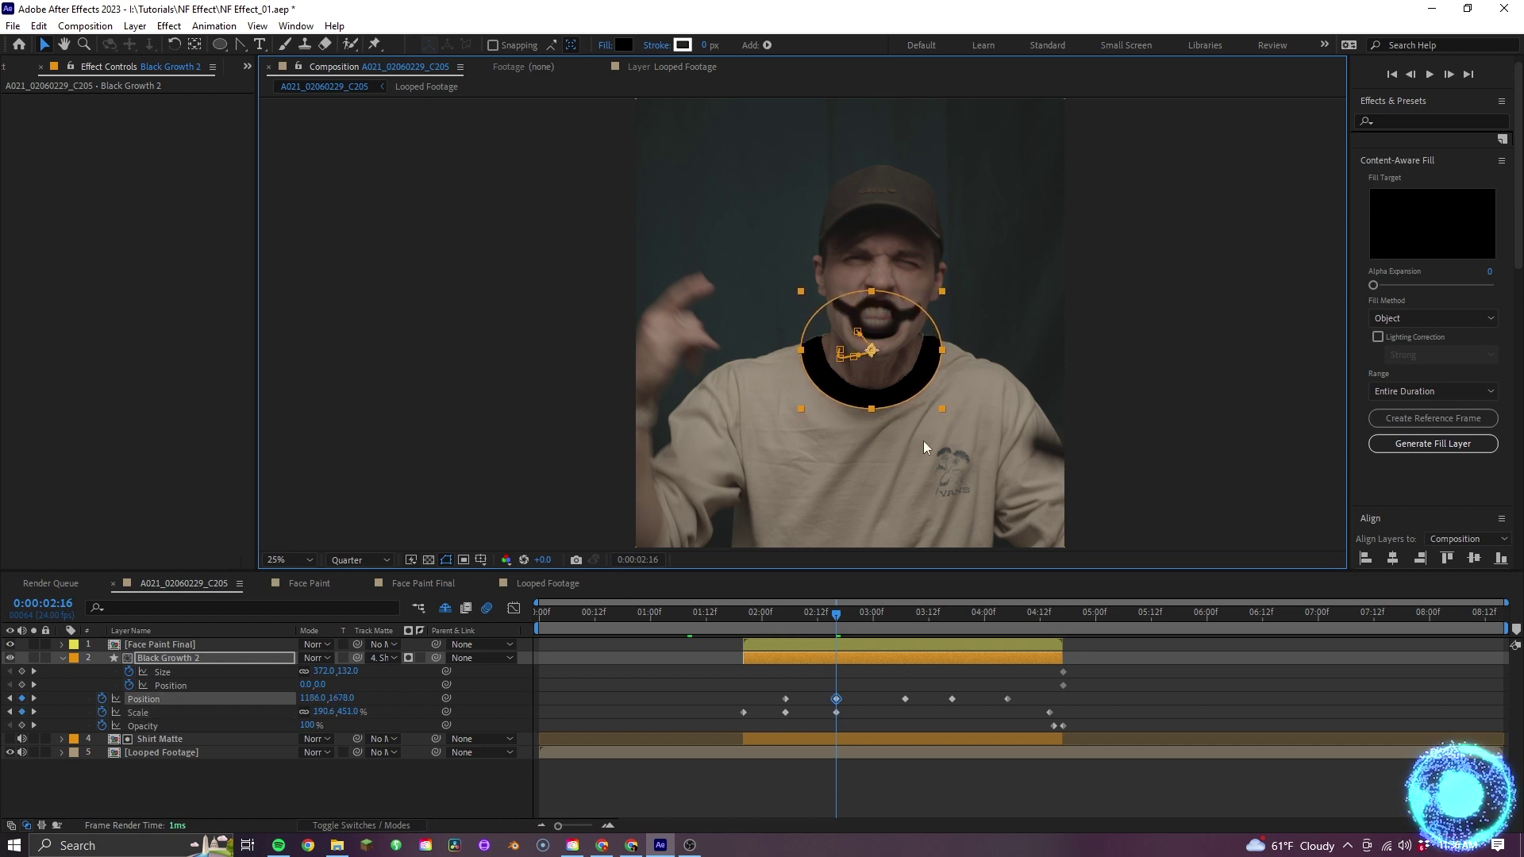
# Resize the Black Growth 2 ellipse to fit the collar at the remaining position keyframes, 0:00:03:07 through 0:00:04:05
pyautogui.moveTo(836, 614); pyautogui.dragTo(907, 617)
pyautogui.moveTo(881, 413); pyautogui.dragTo(877, 406)
pyautogui.moveTo(907, 616); pyautogui.dragTo(952, 621)
pyautogui.moveTo(972, 436); pyautogui.dragTo(968, 434)
pyautogui.moveTo(953, 616); pyautogui.dragTo(1007, 618)
pyautogui.moveTo(993, 441); pyautogui.dragTo(984, 461)
pyautogui.moveTo(1007, 617)
pyautogui.mouseDown()
pyautogui.moveTo(991, 625)
pyautogui.moveTo(1038, 623)
pyautogui.moveTo(1007, 625)
pyautogui.mouseUp()
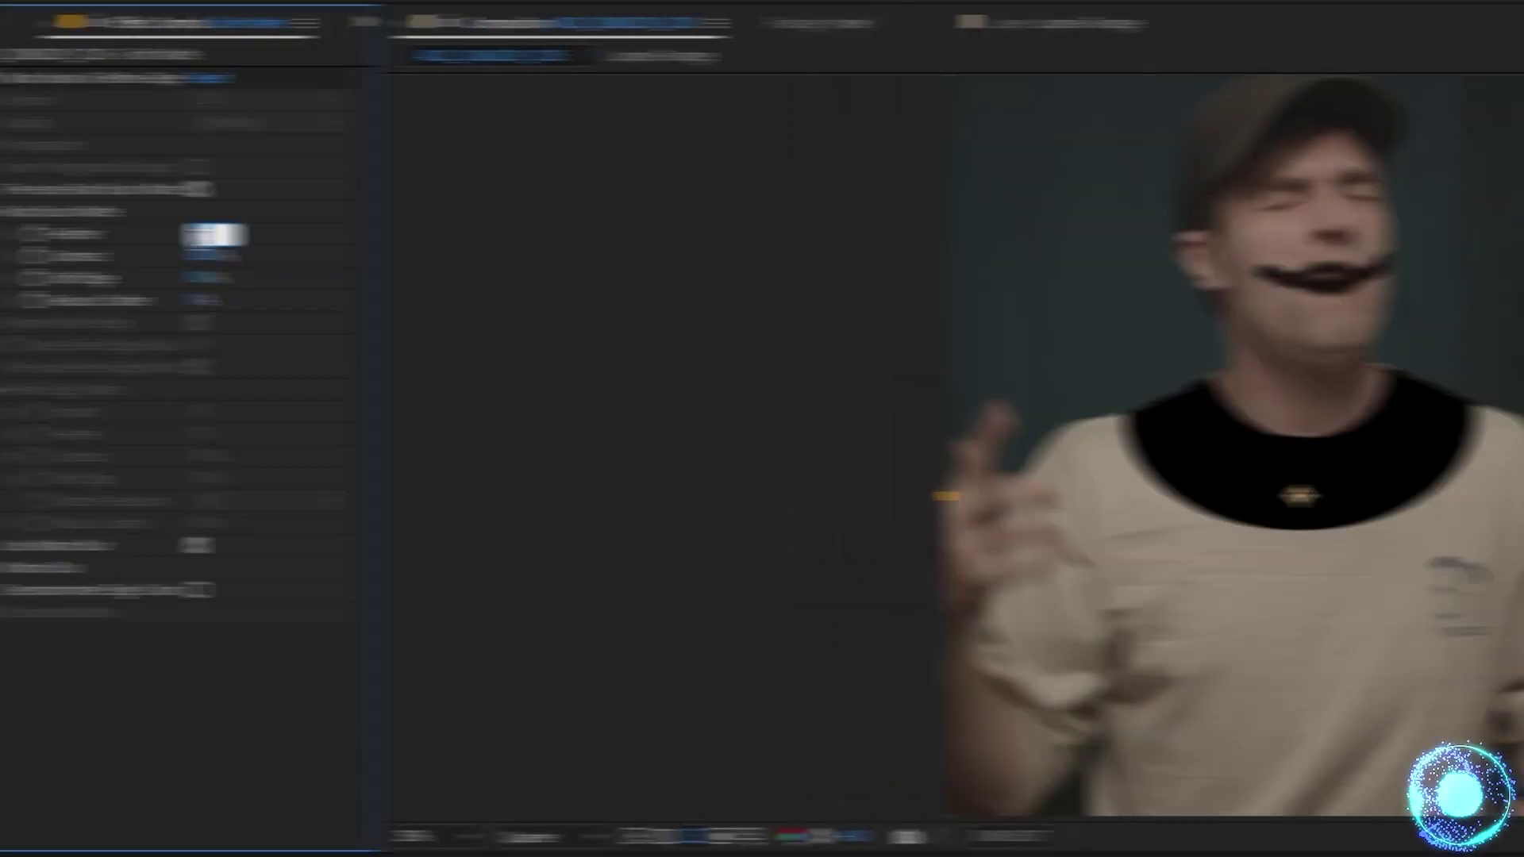
# Set the Shirt Matte's Roto Brush feather to 24 and shift edge to 25%
pyautogui.write('245')
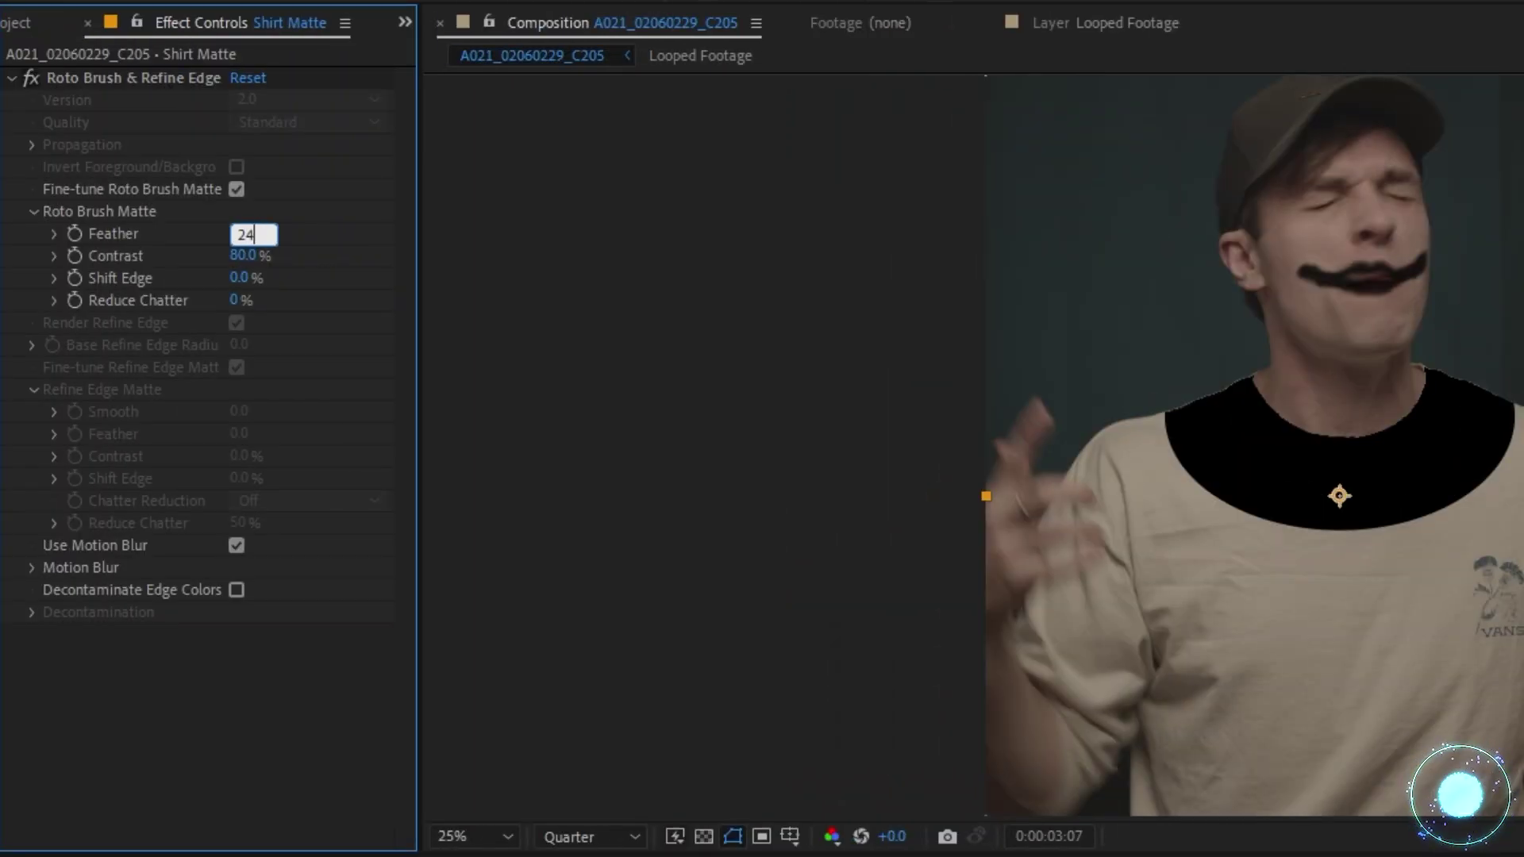
pyautogui.click(243, 278)
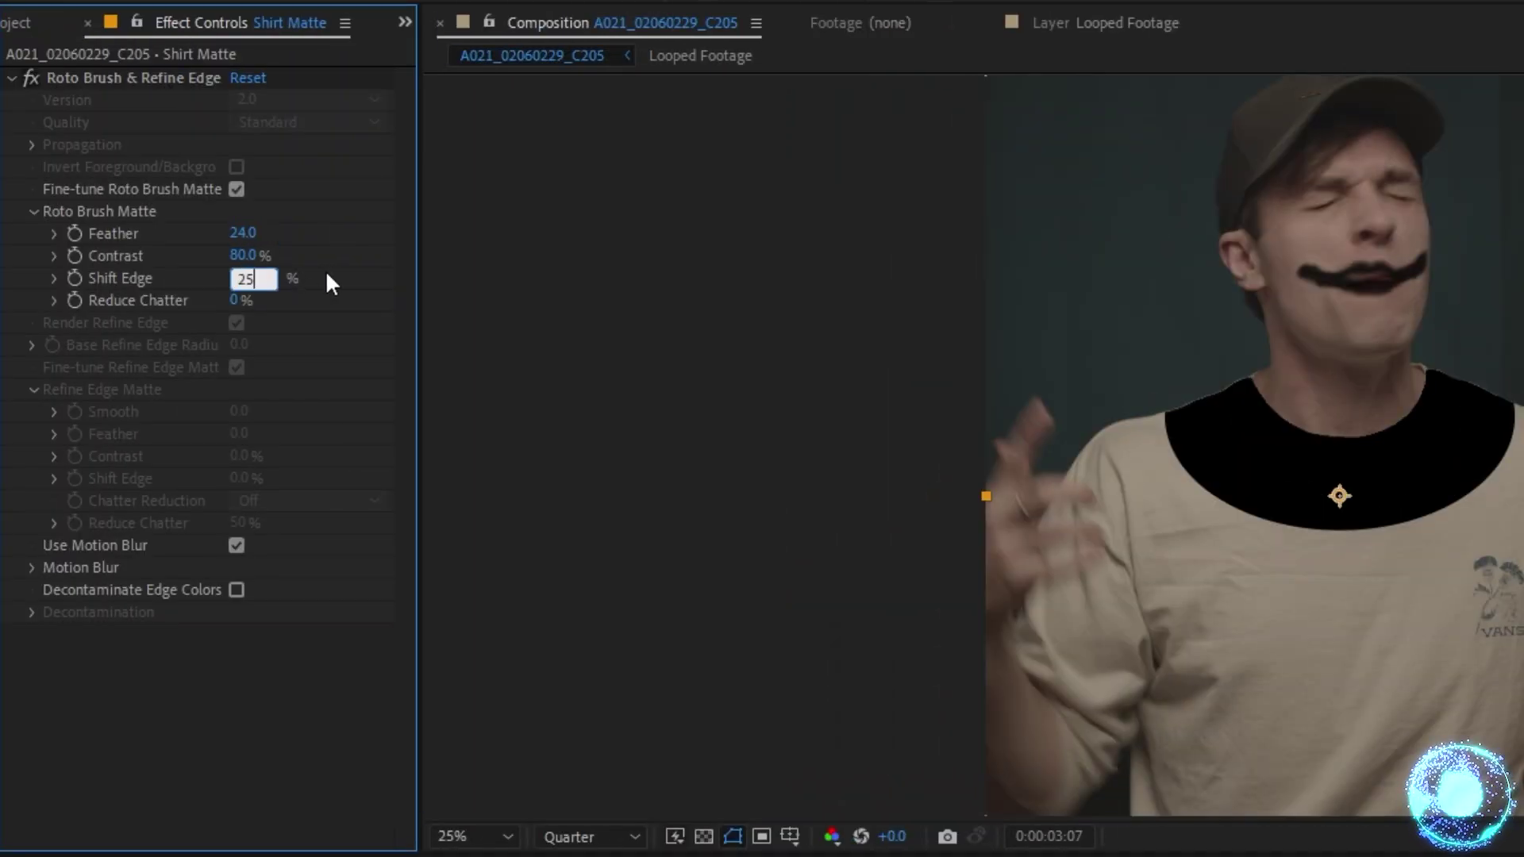
pyautogui.press('Return')
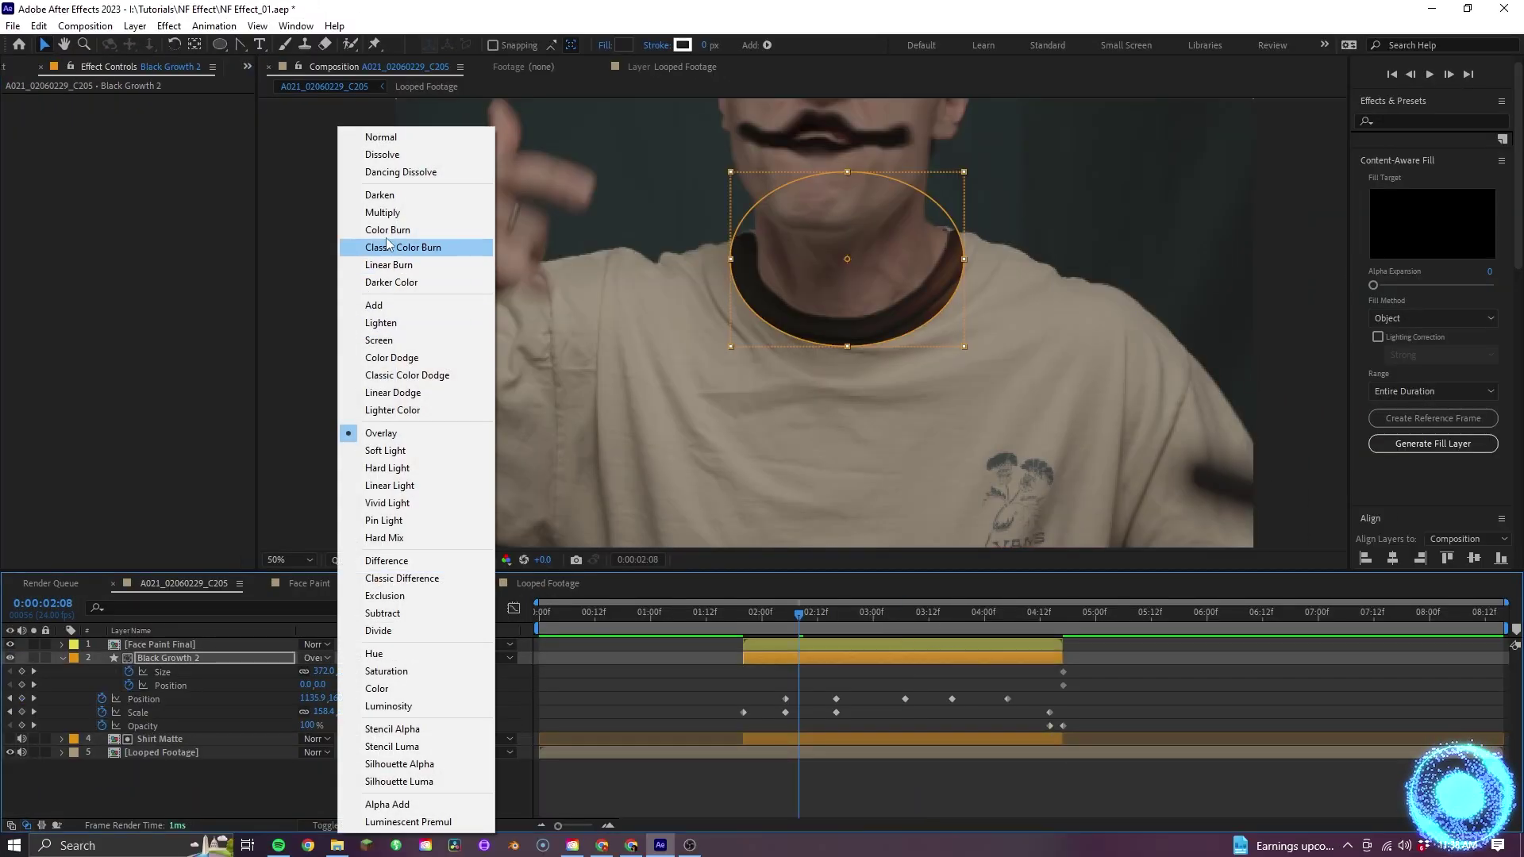
# Set Black Growth 2's blending mode to Multiply and lighten its fill colour to grey
pyautogui.click(394, 211)
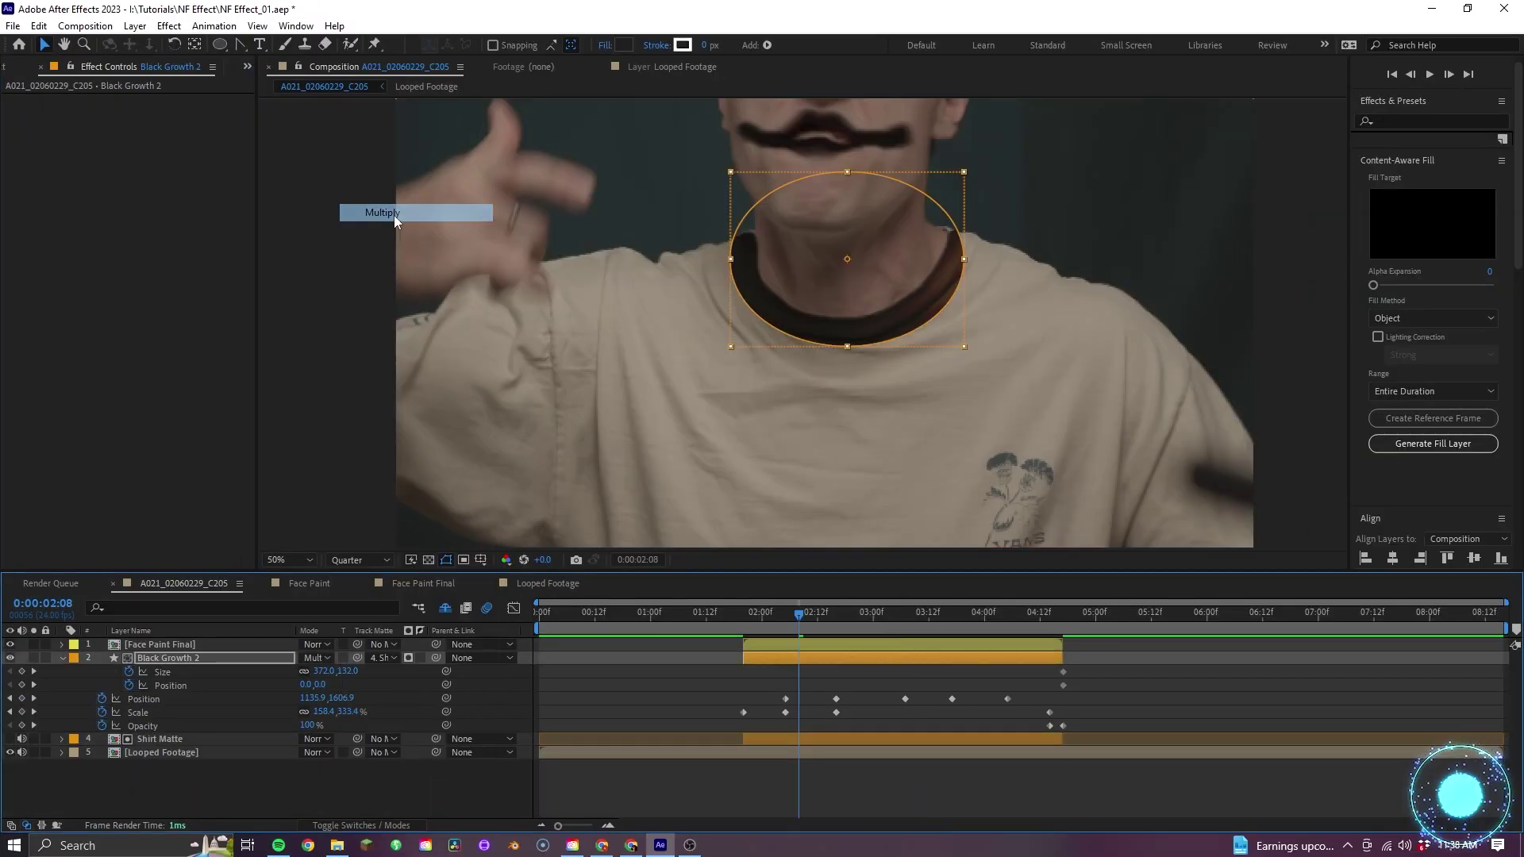
pyautogui.click(698, 661)
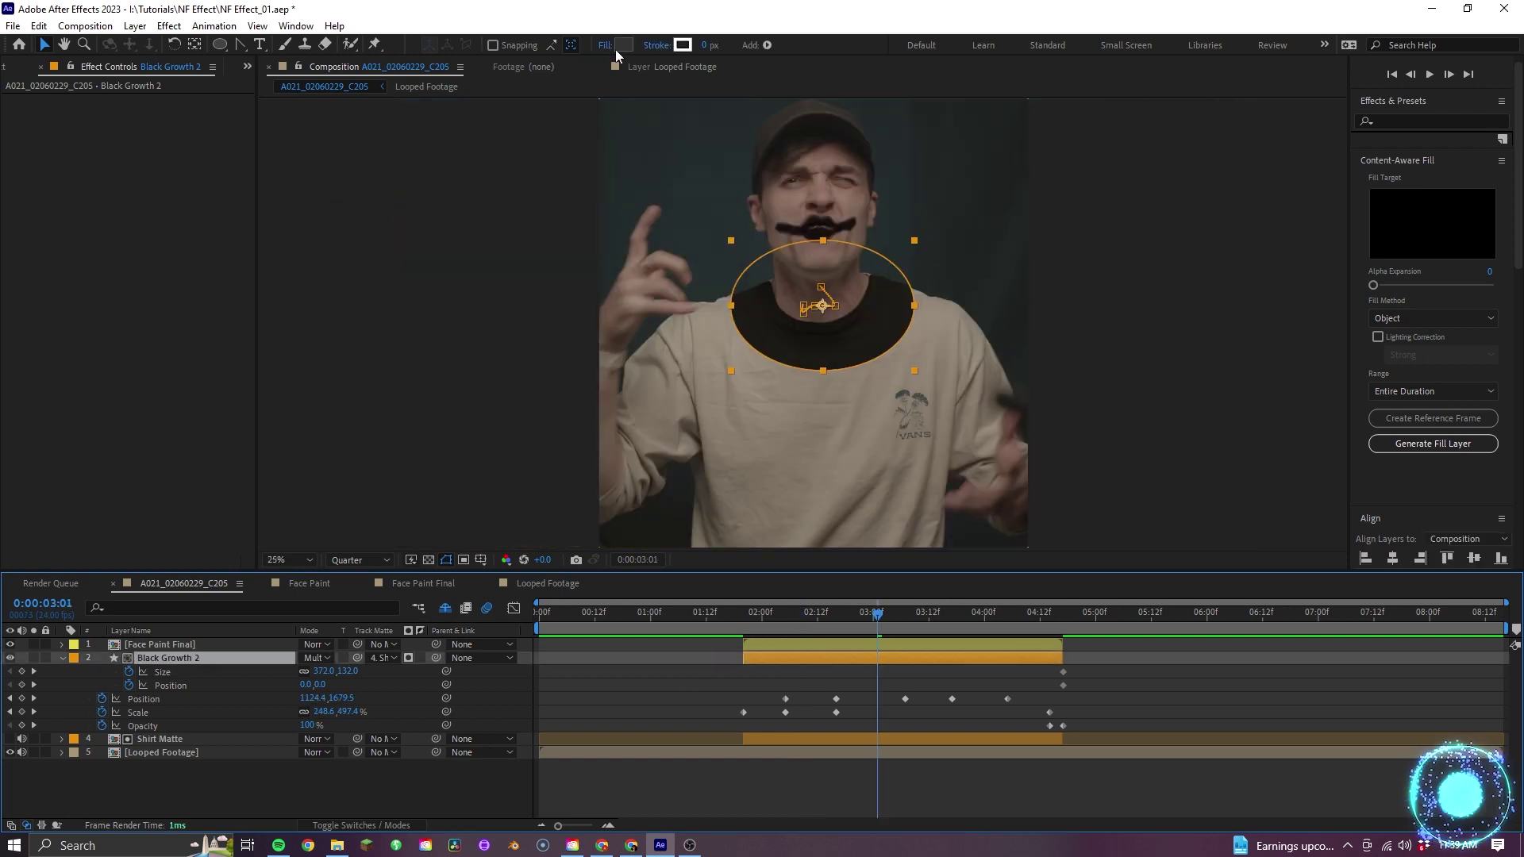
pyautogui.click(624, 45)
pyautogui.moveTo(980, 594); pyautogui.dragTo(957, 590)
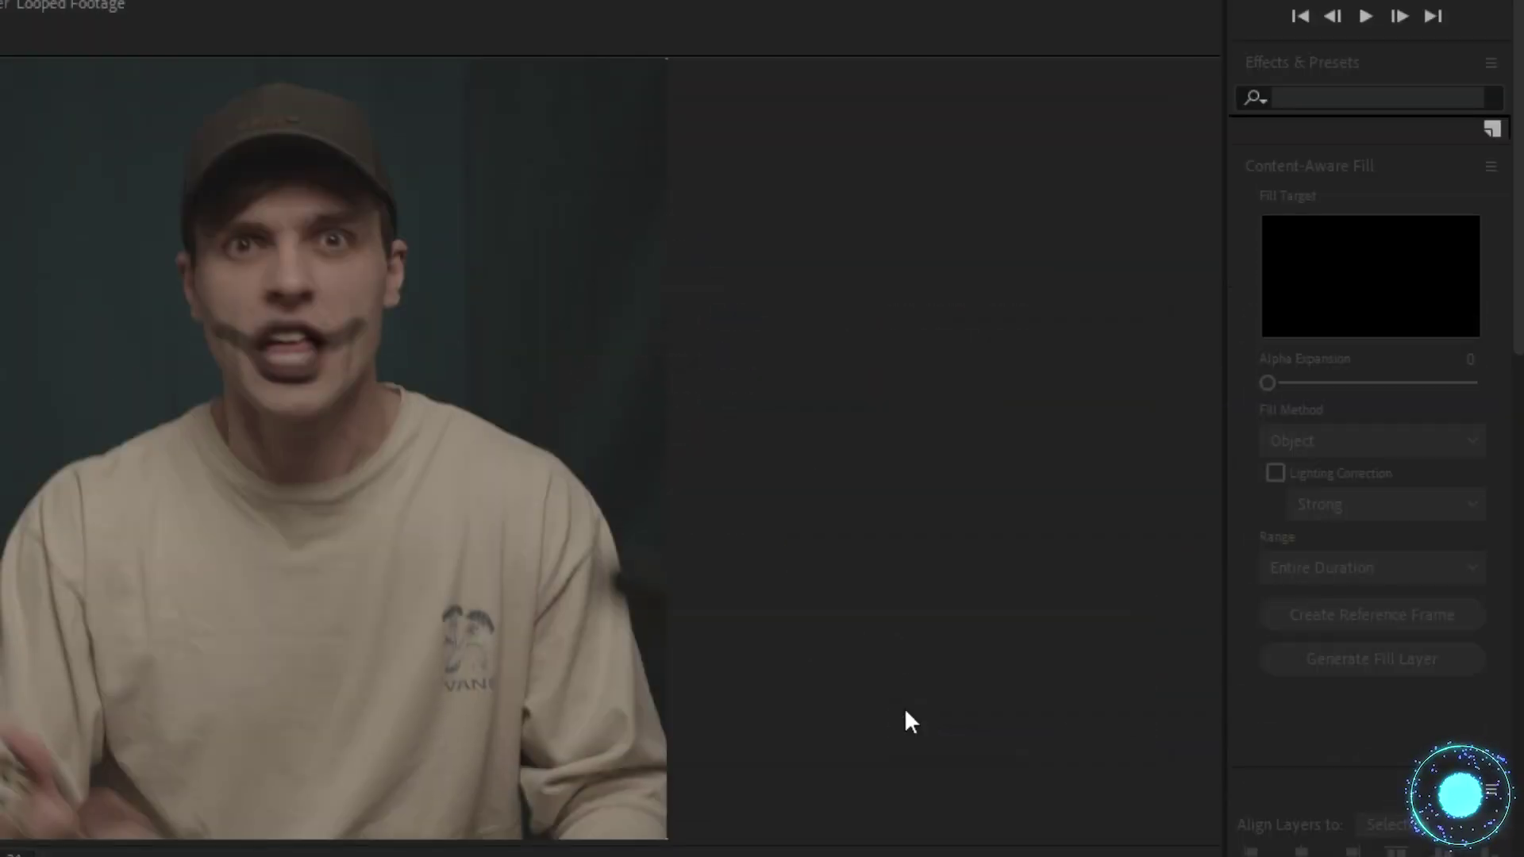
# Add an Edge Texture solid above Black Growth 2, starting at 0:00:01:20, and apply Turbulent Noise to it
pyautogui.click(66, 658)
pyautogui.click(127, 544)
pyautogui.press('i')
pyautogui.rightClick(759, 658)
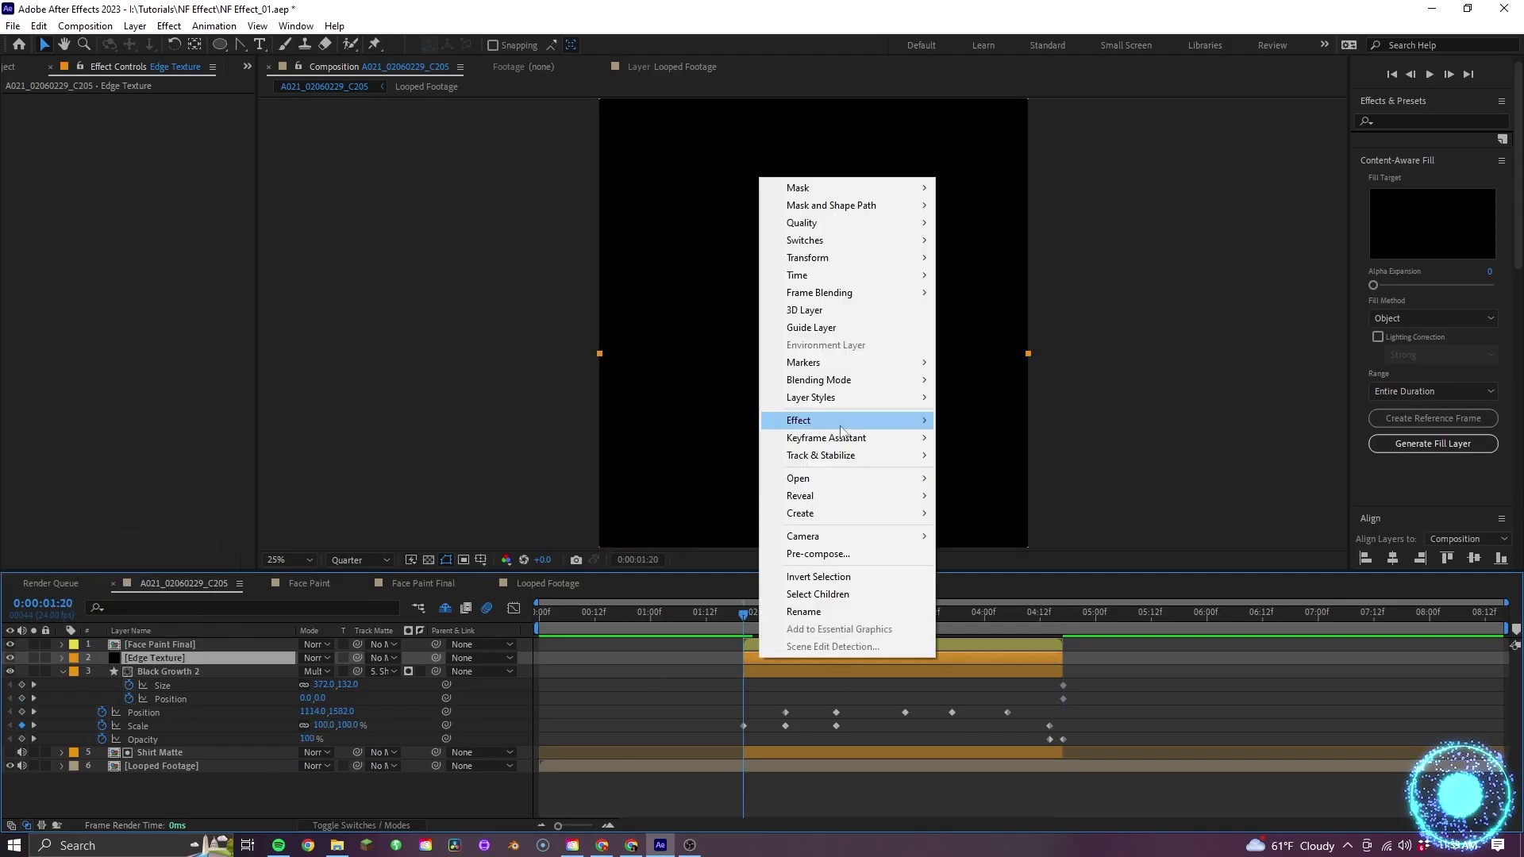
pyautogui.moveTo(840, 422)
pyautogui.moveTo(1023, 672)
pyautogui.click(1236, 671)
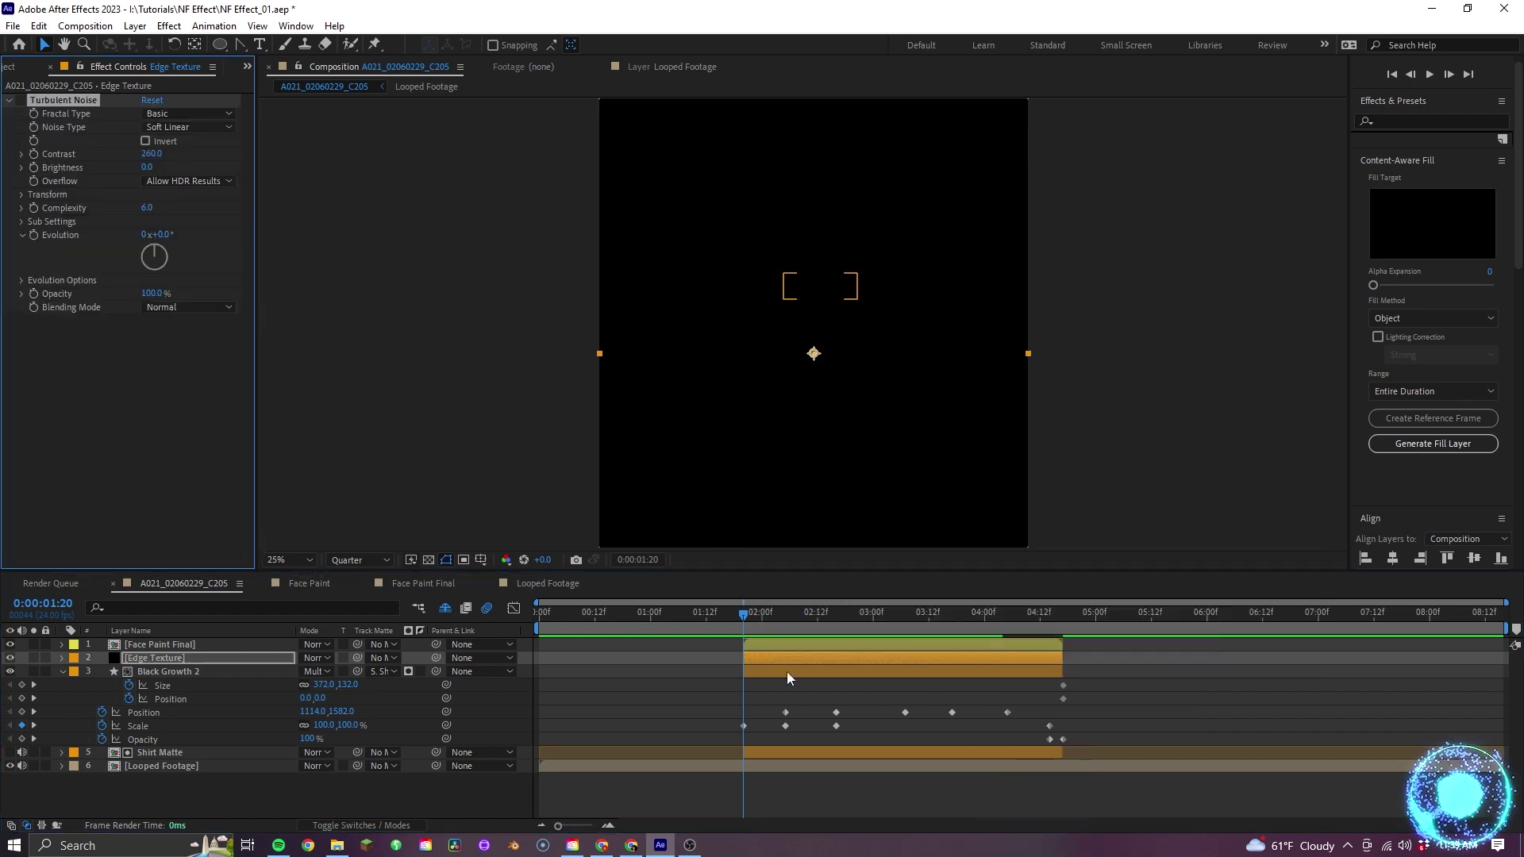
# Apply Turbulent Displace to Black Growth 2 with amount 95, size 8 and complexity 1.4, and hide the mask and shape path outlines
pyautogui.click(156, 672)
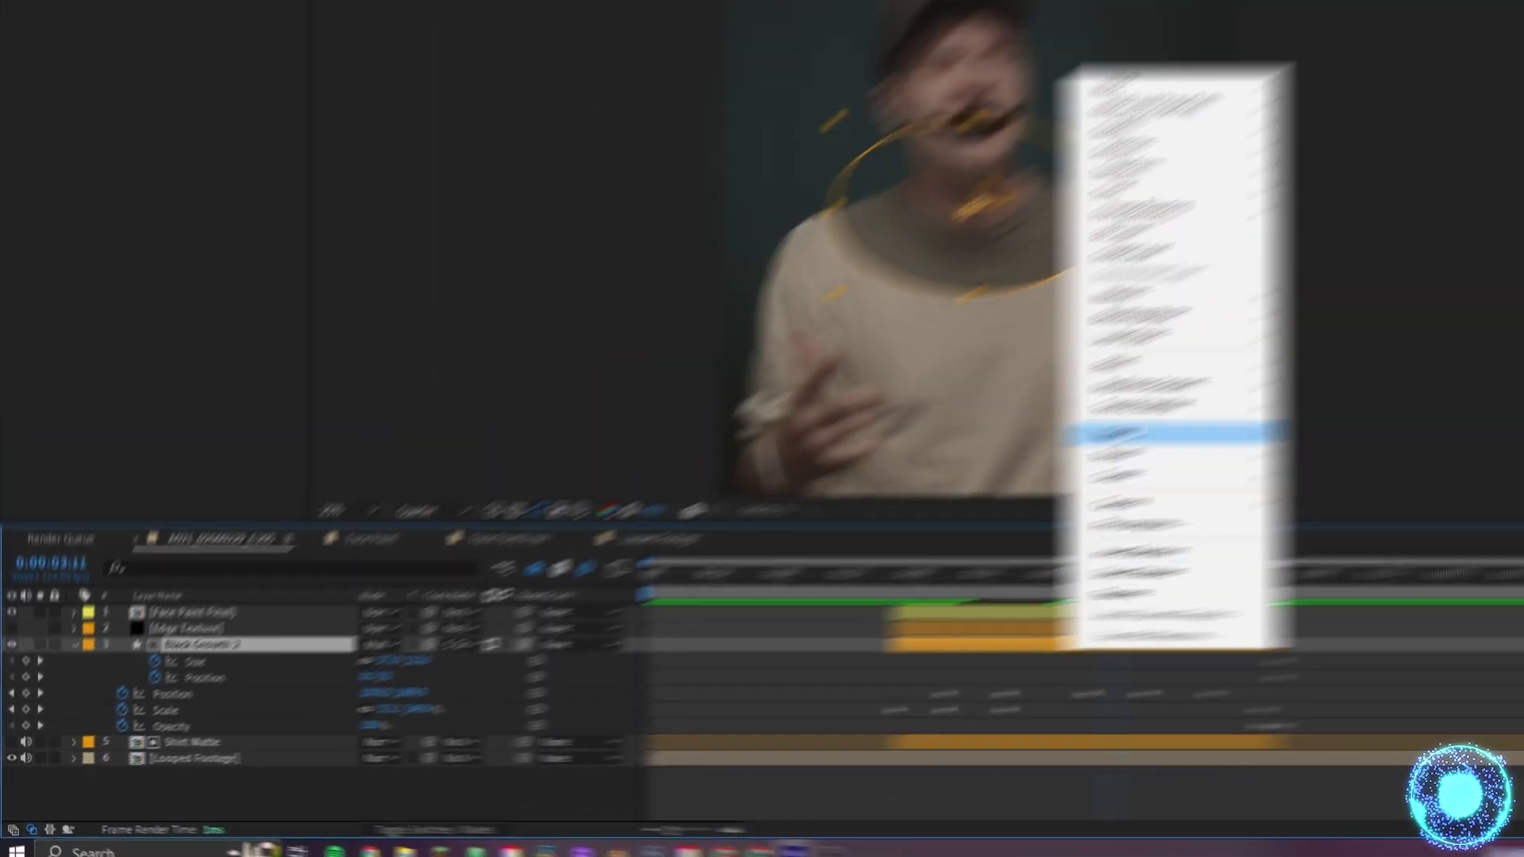
pyautogui.moveTo(976, 437)
pyautogui.moveTo(1270, 566)
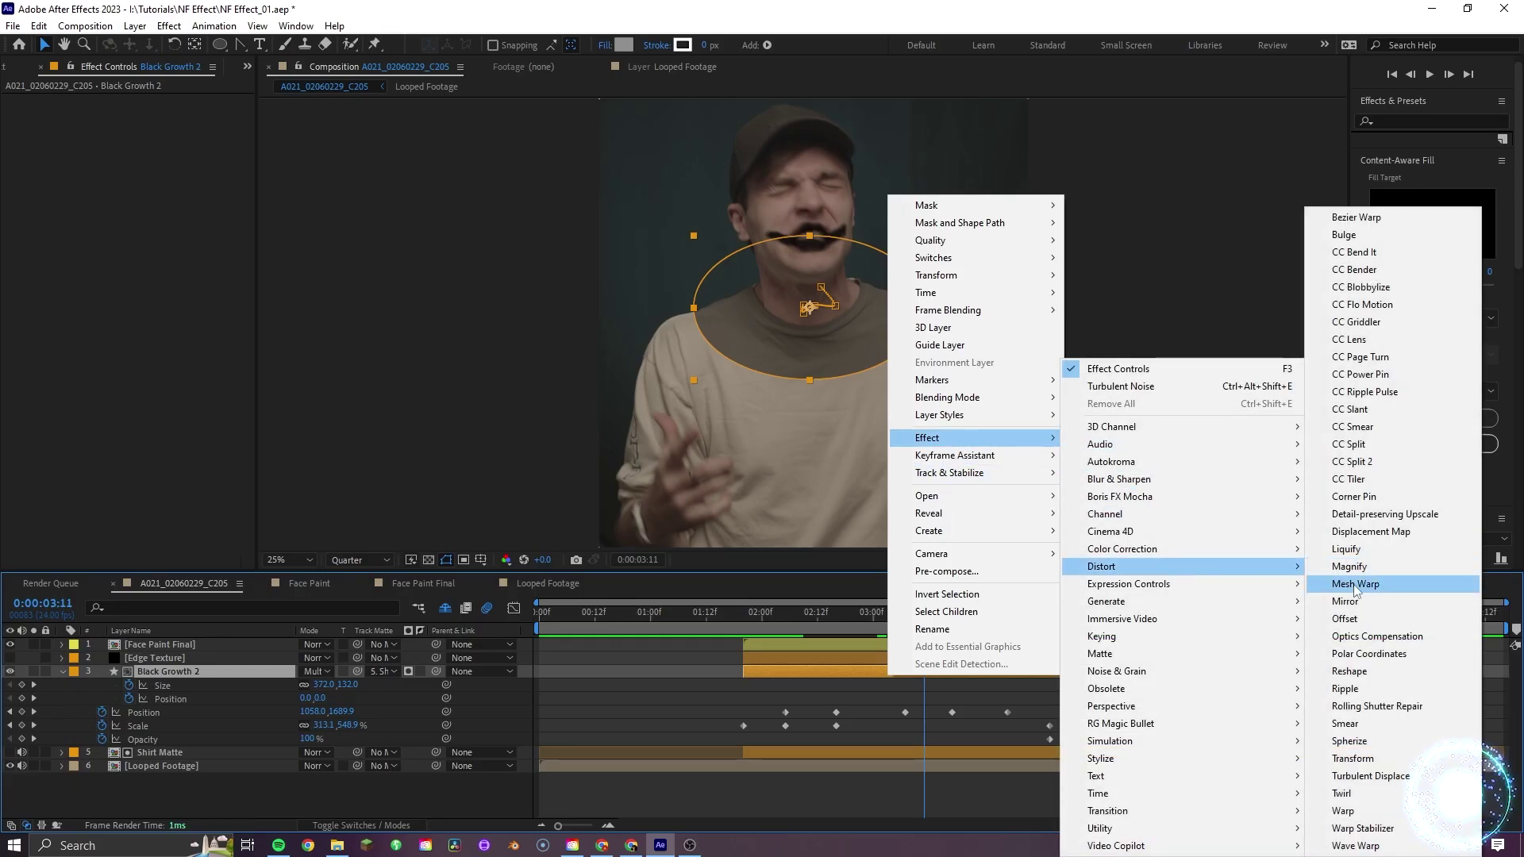
pyautogui.click(1387, 777)
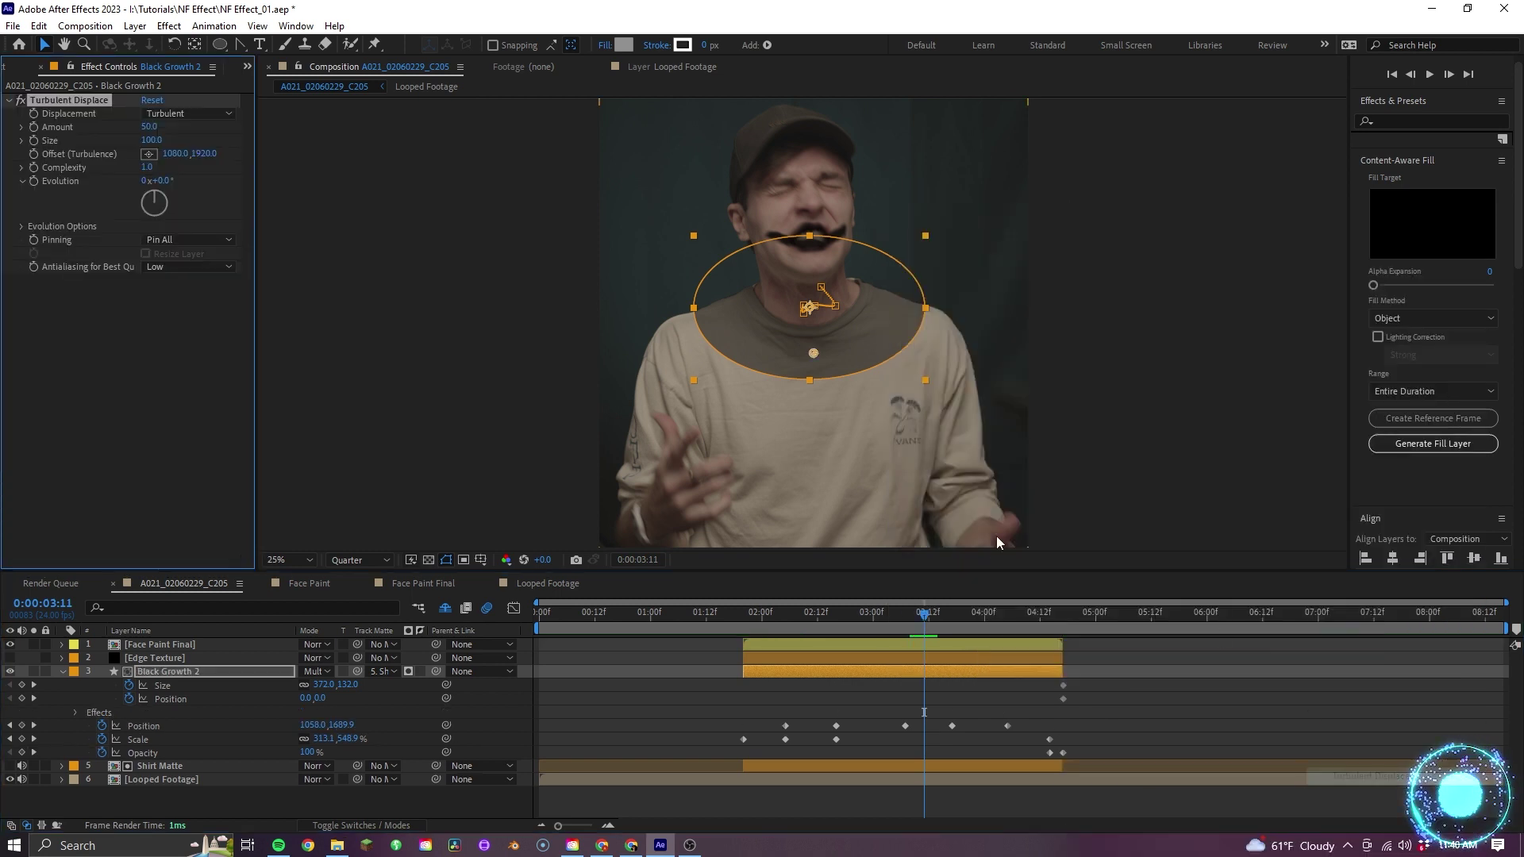
pyautogui.click(446, 560)
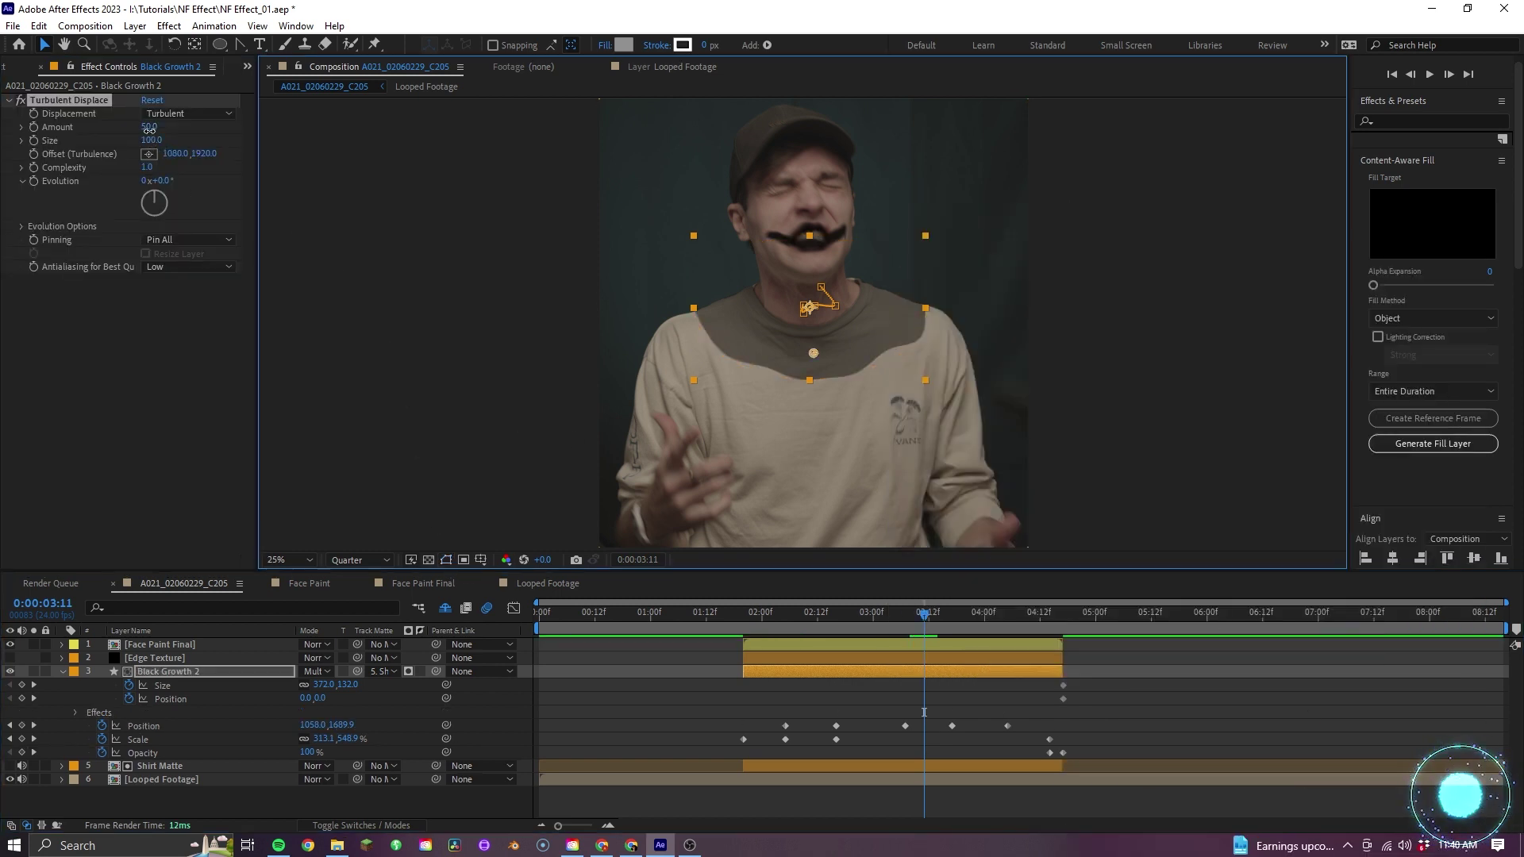
pyautogui.moveTo(149, 130); pyautogui.dragTo(174, 136)
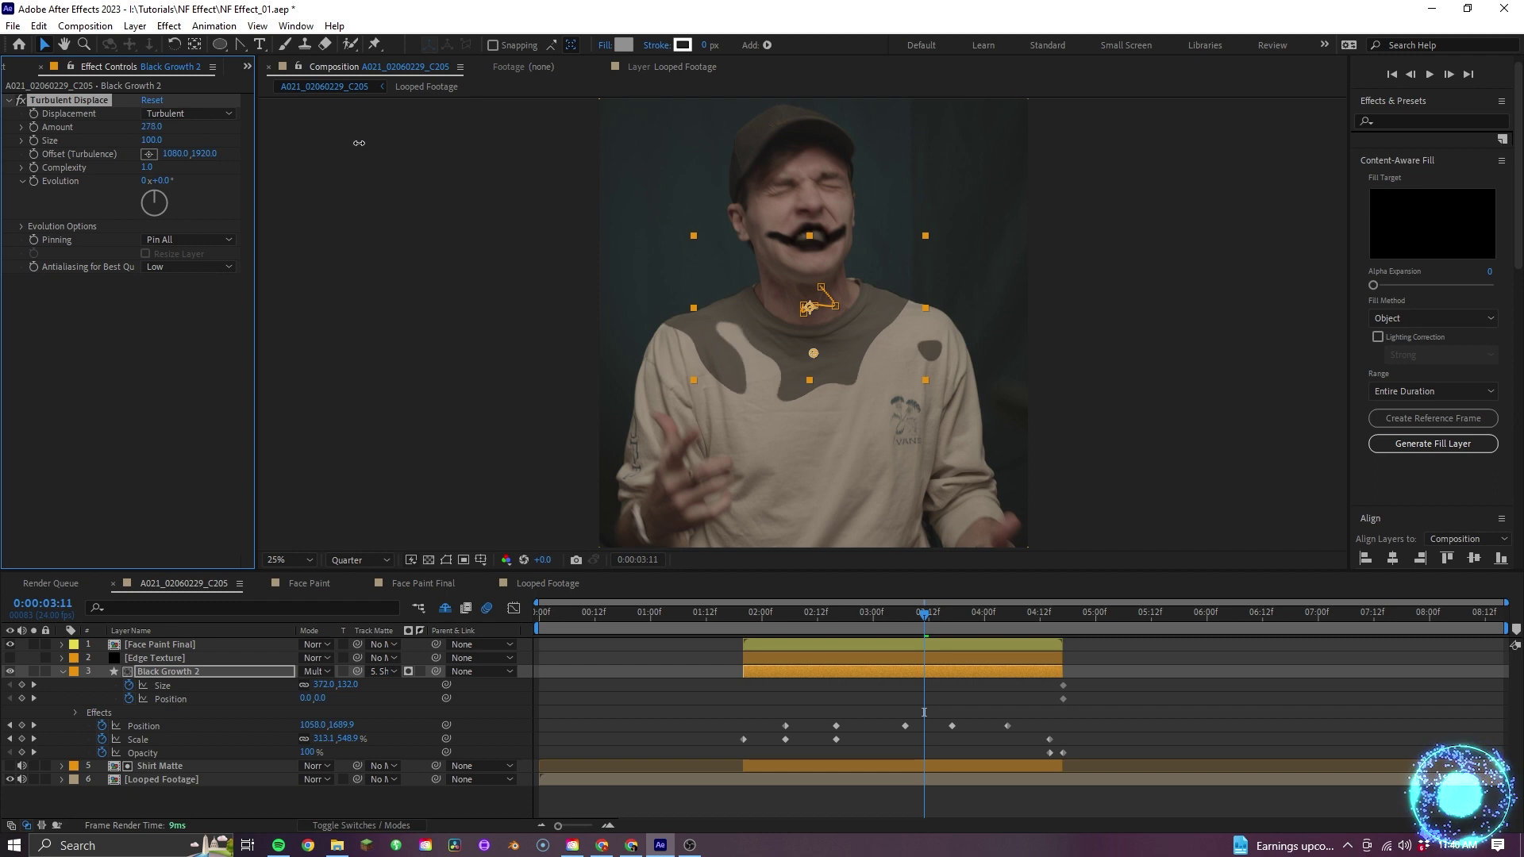
pyautogui.moveTo(574, 163); pyautogui.dragTo(218, 153)
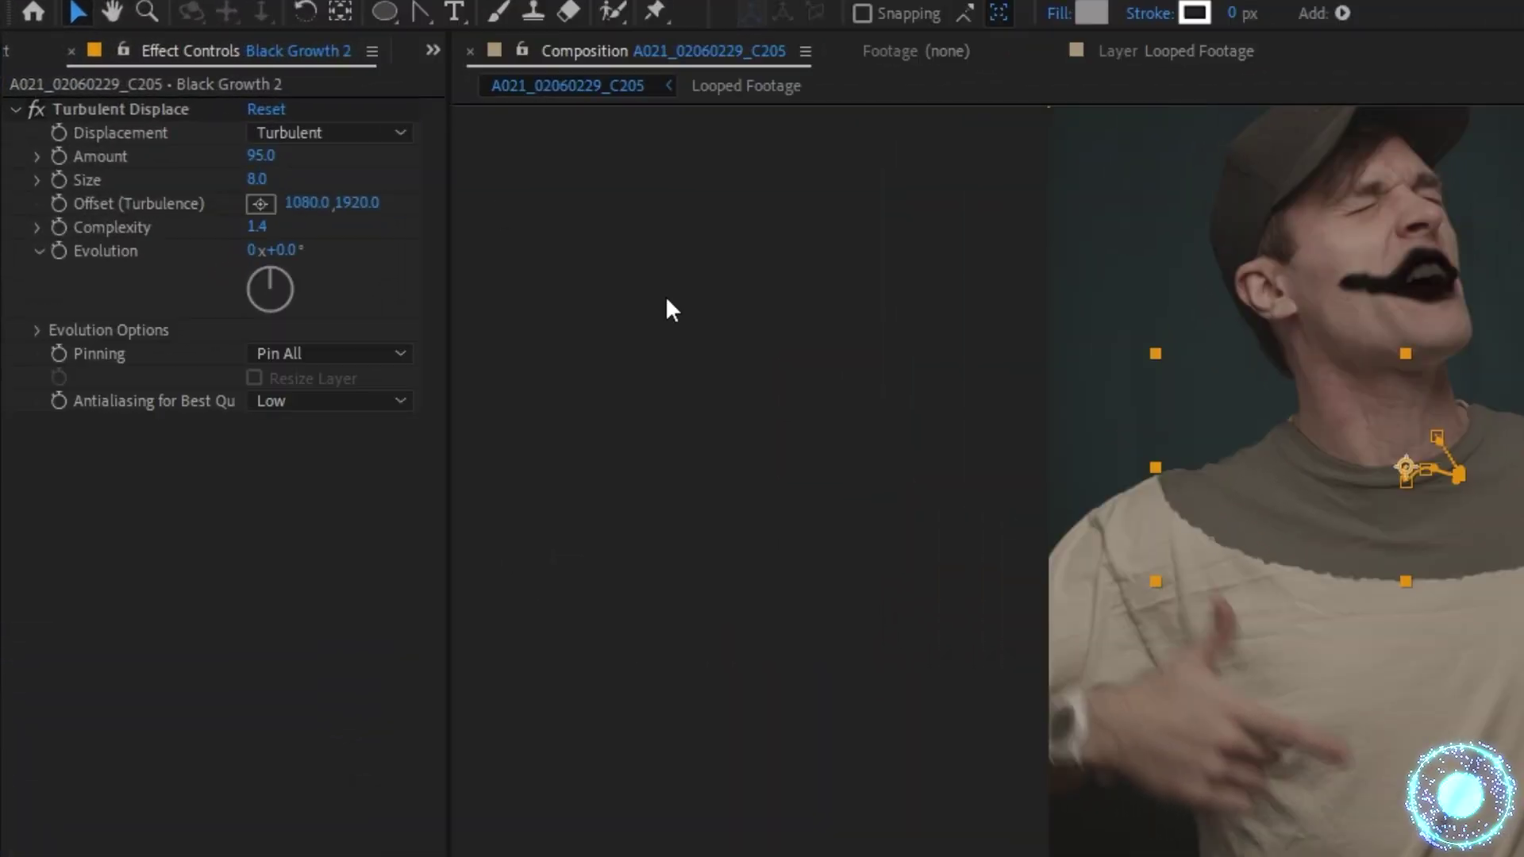
# Animate the Turbulent Displace evolution with the expression time*100 and preview the moving edge
pyautogui.moveTo(292, 258); pyautogui.dragTo(317, 256)
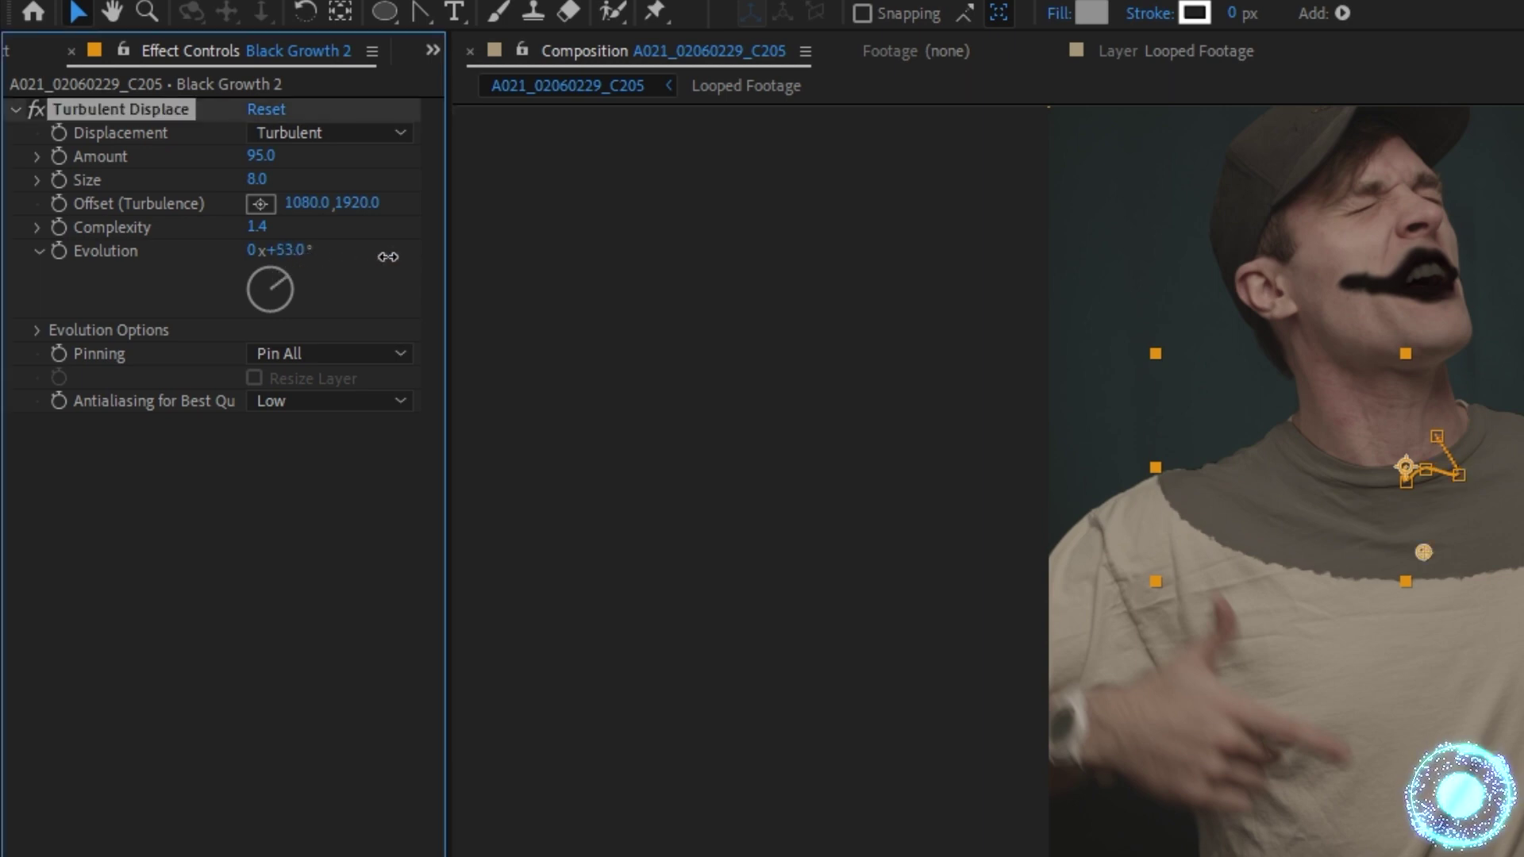
pyautogui.hotkey('ctrl', 'z')
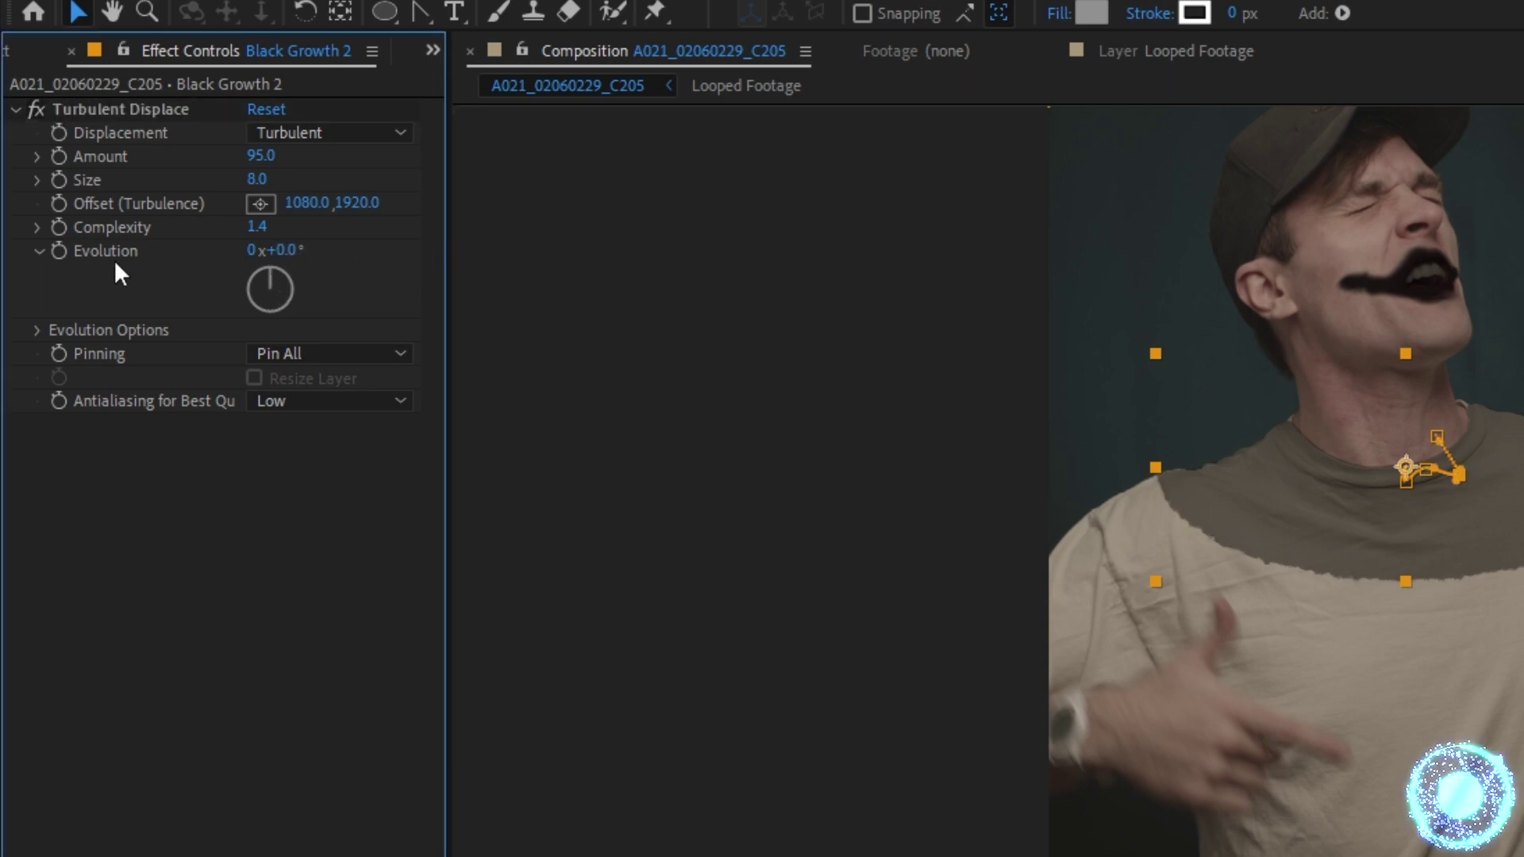
pyautogui.click(65, 252)
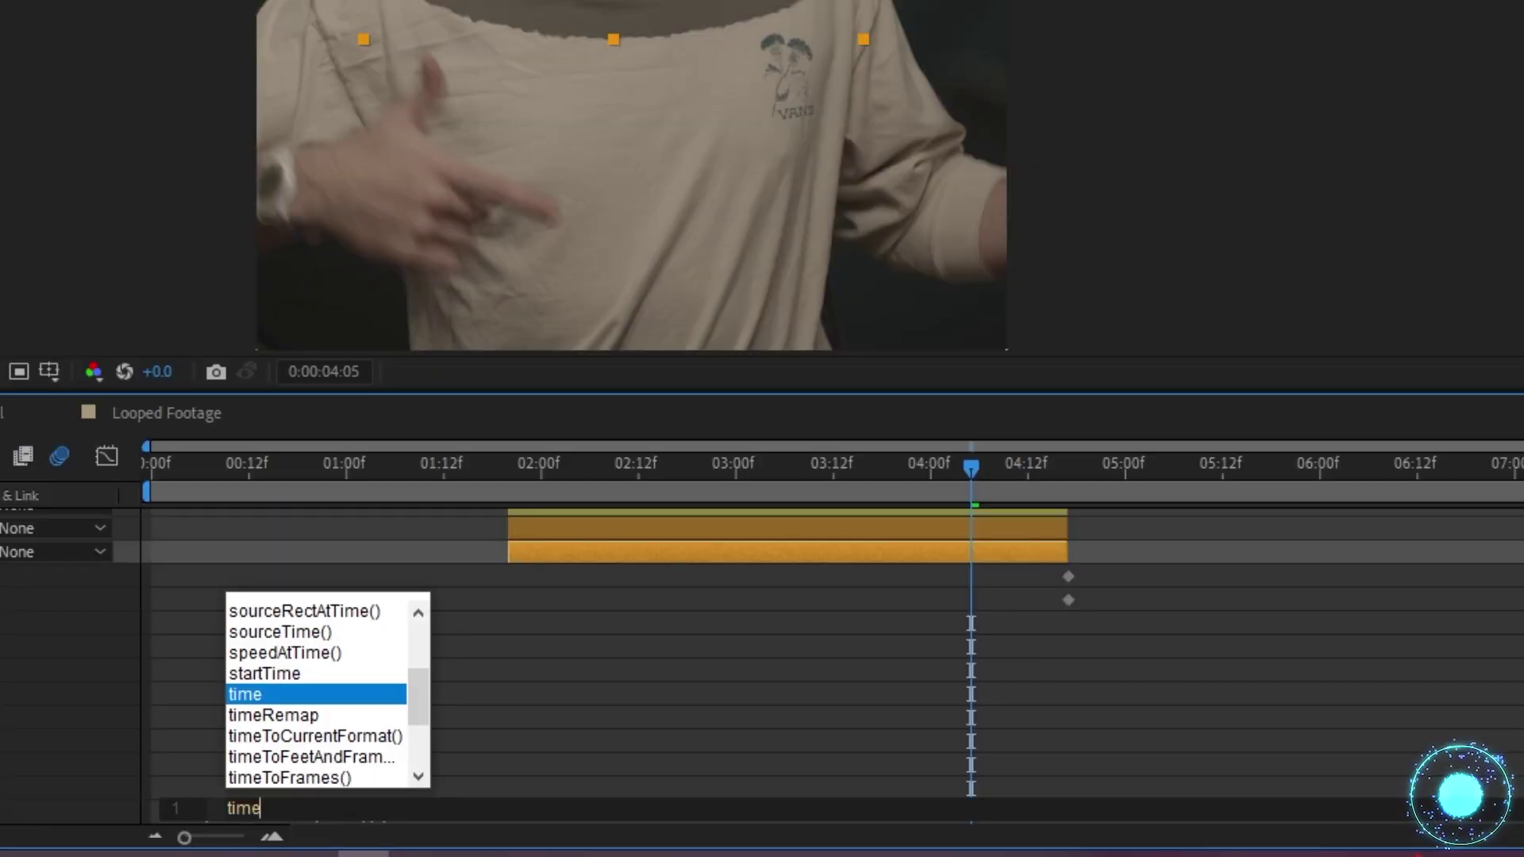
pyautogui.write('*100')
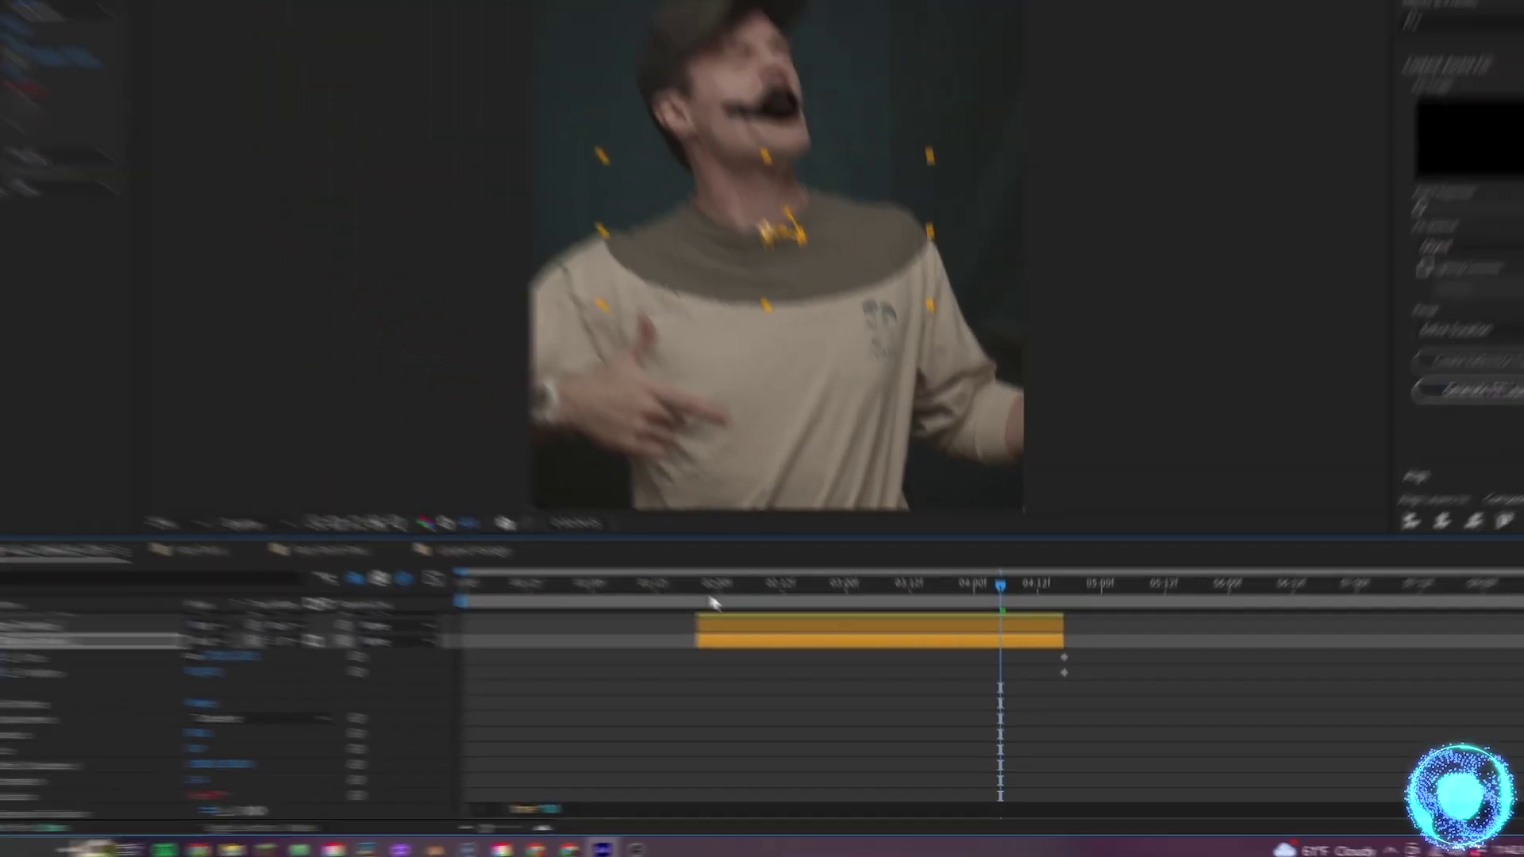
pyautogui.click(518, 468)
pyautogui.press('space')
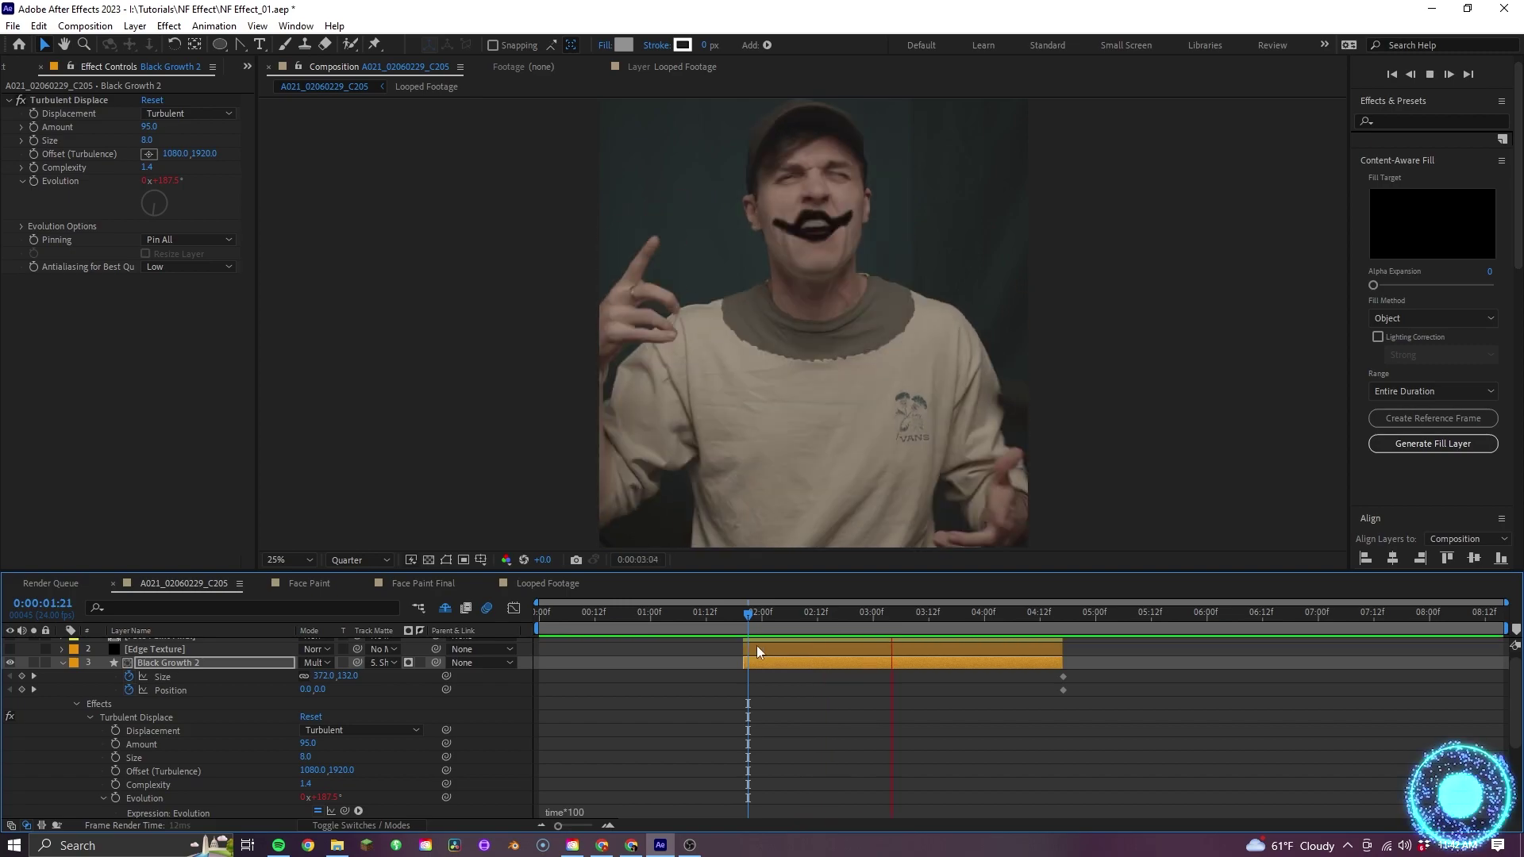
pyautogui.moveTo(749, 612); pyautogui.dragTo(1055, 612)
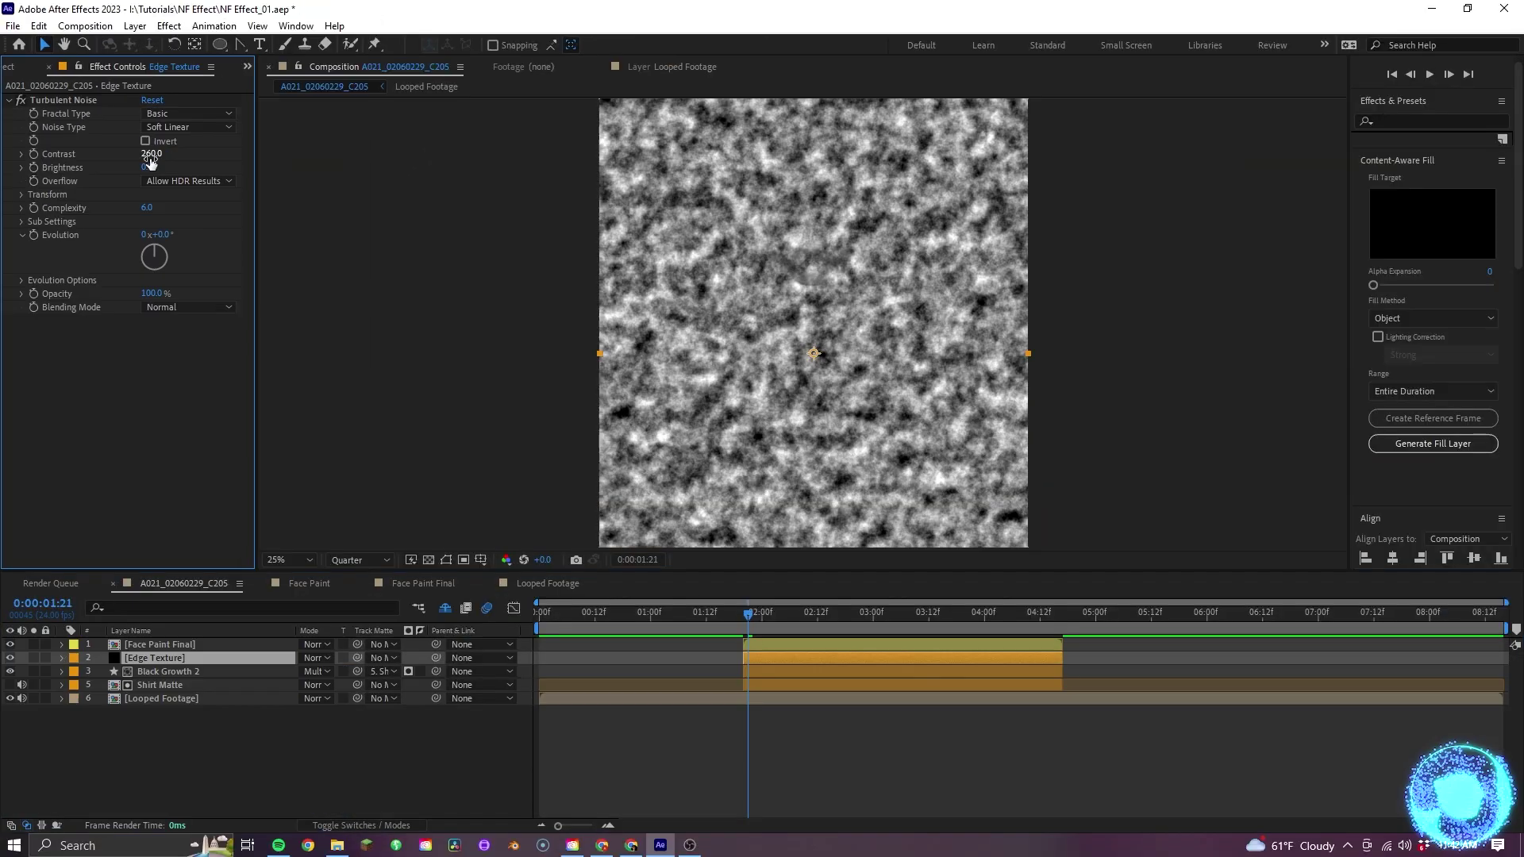
# Set Edge Texture's Turbulent Noise contrast to 720, brightness to -27 and fractal type to Dynamic Progressive
pyautogui.moveTo(148, 164); pyautogui.dragTo(88, 171)
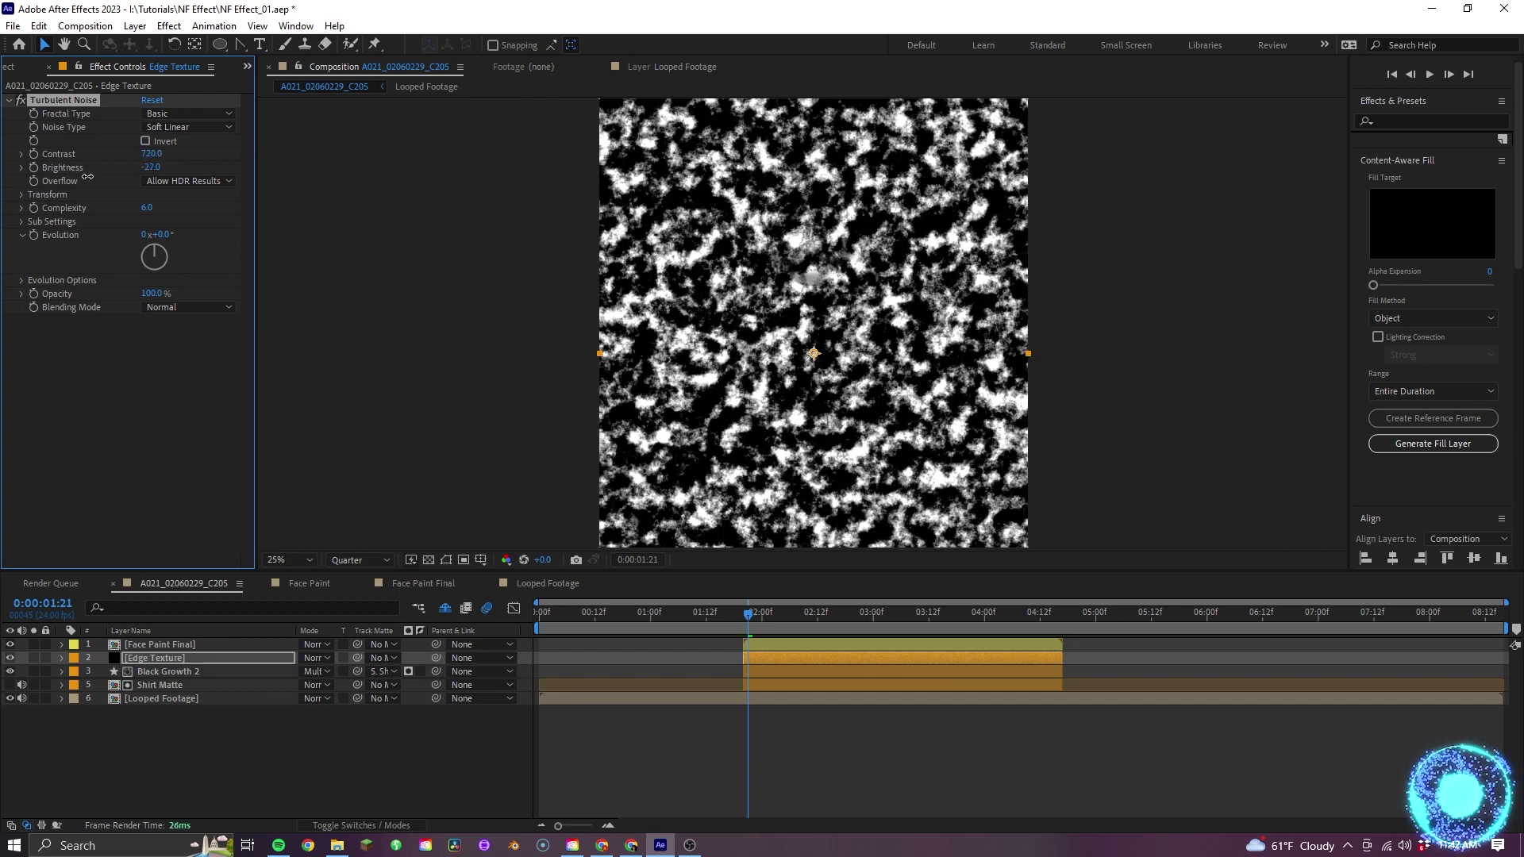
pyautogui.click(194, 114)
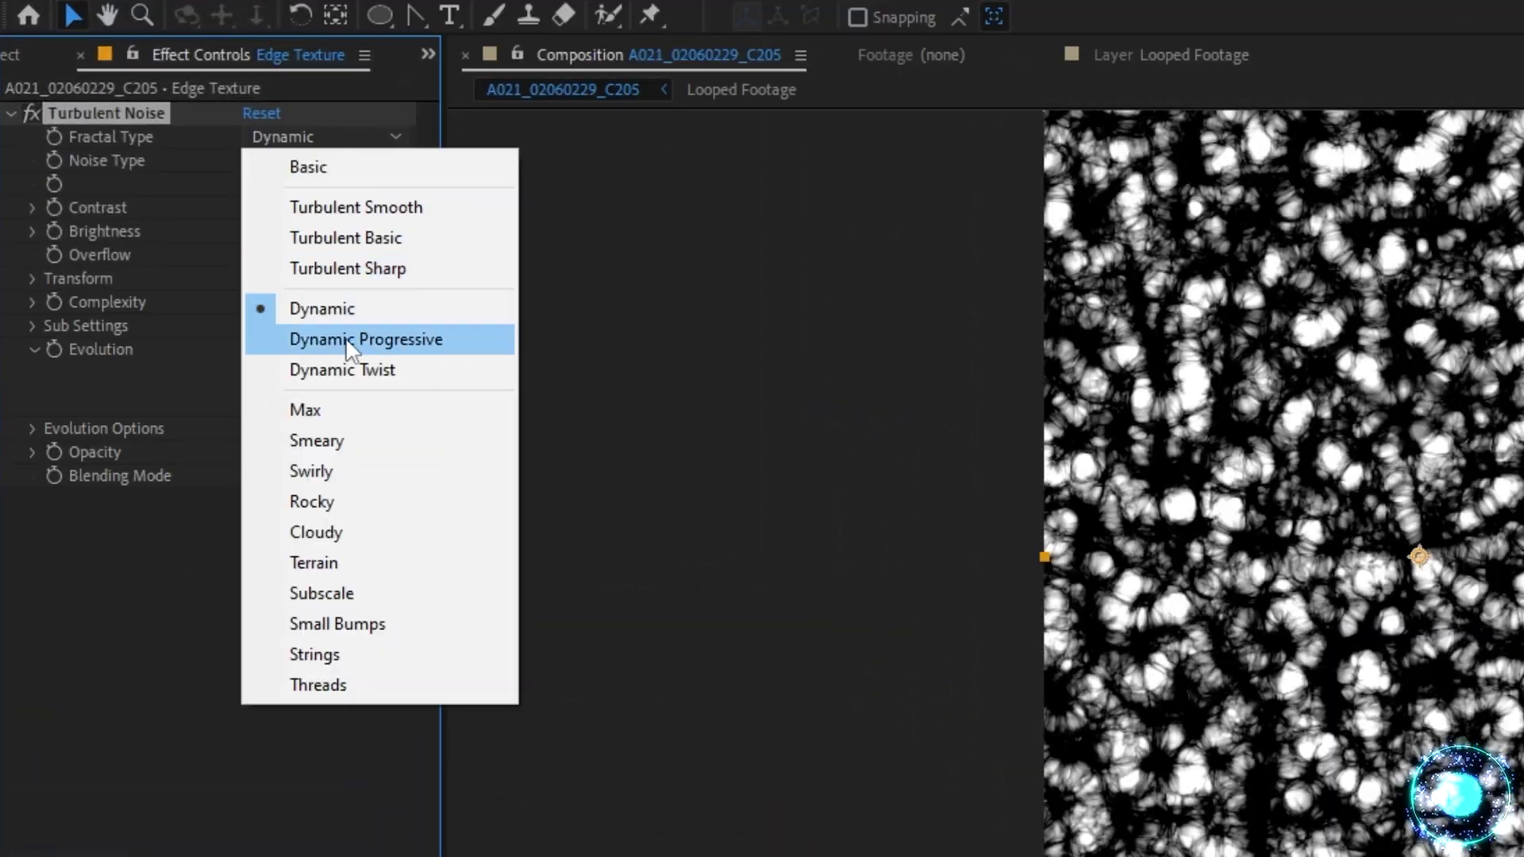
pyautogui.click(347, 341)
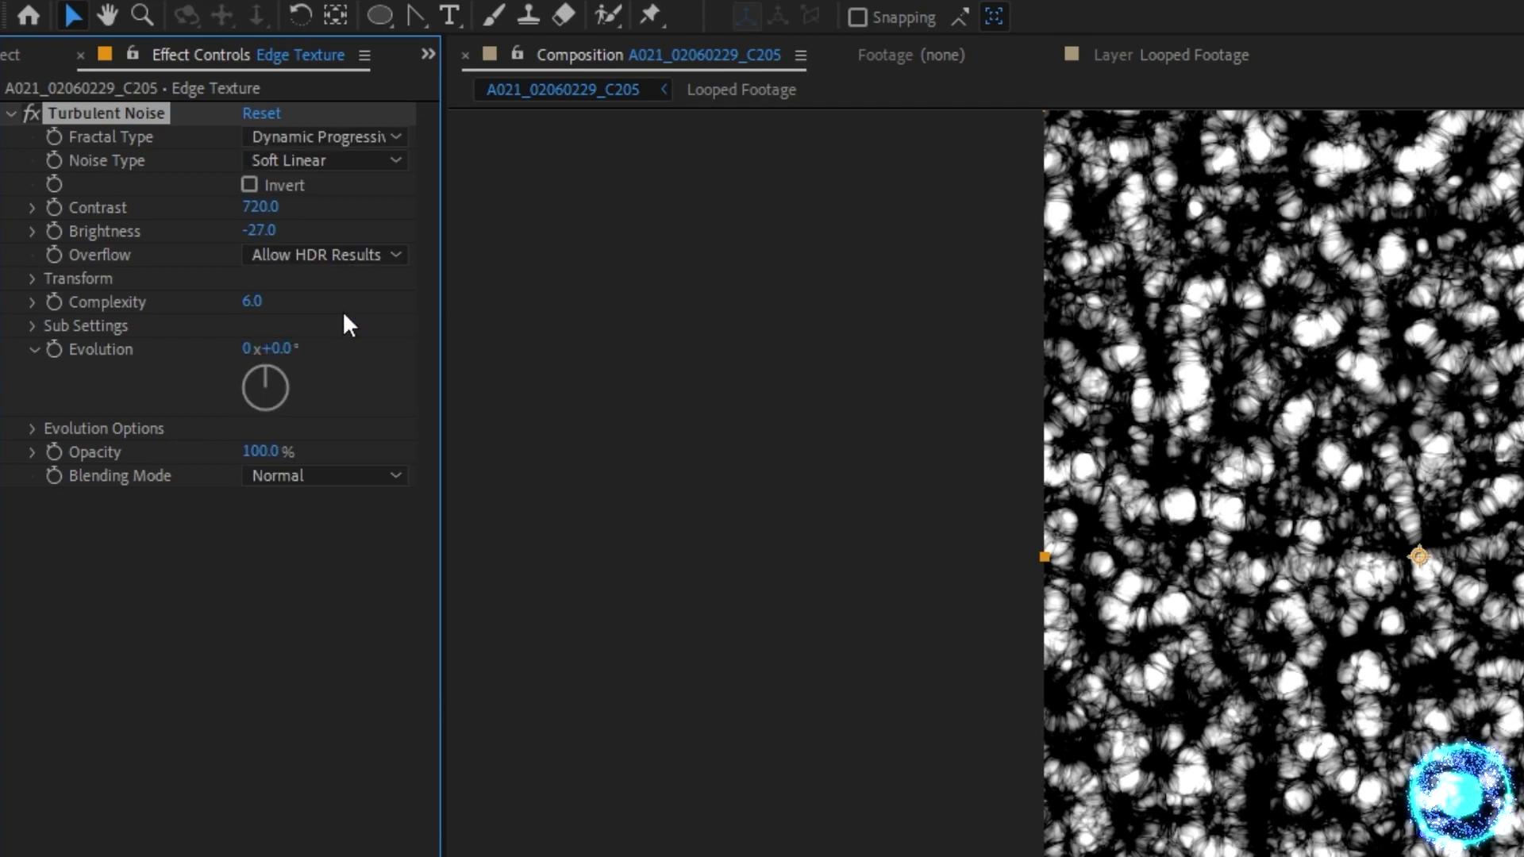
# Animate Edge Texture's noise evolution with the expression time*250 and hide the layer
pyautogui.keyDown('alt'); pyautogui.click(56, 350); pyautogui.keyUp('alt')
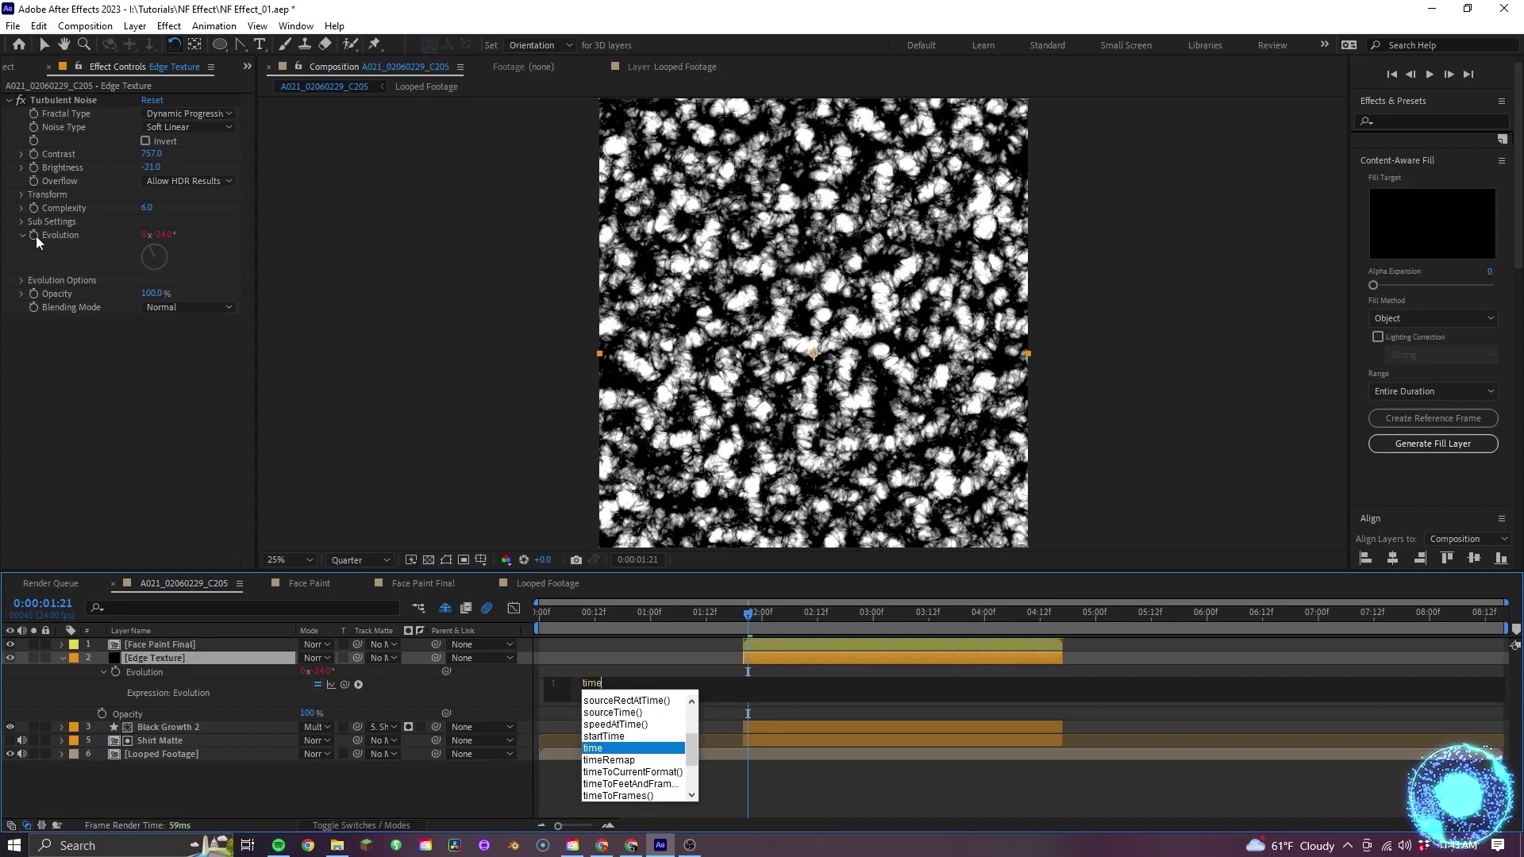
pyautogui.write('*')
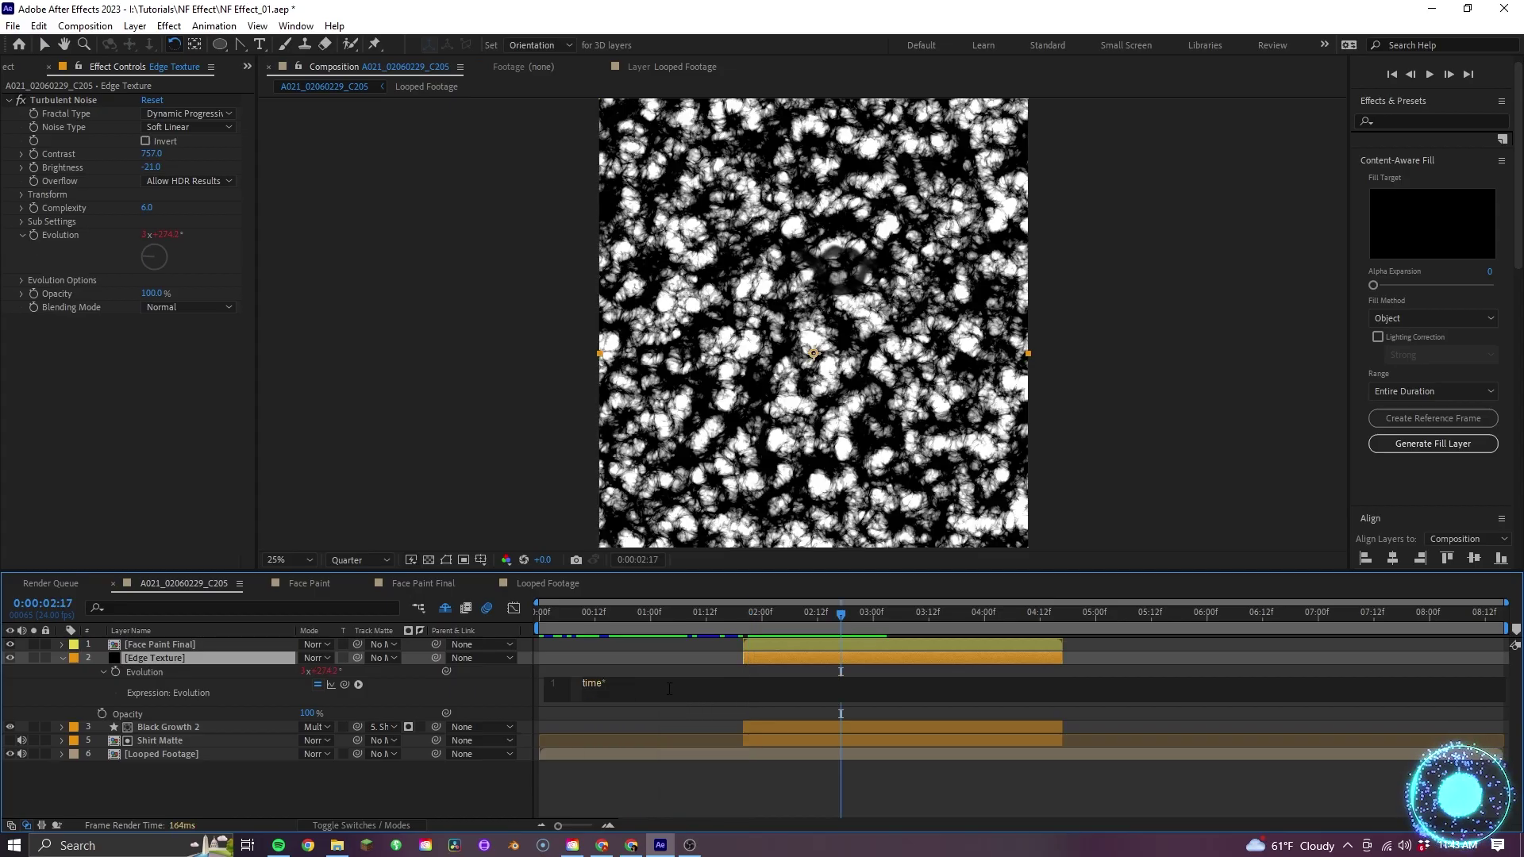
pyautogui.write('250')
pyautogui.click(738, 617)
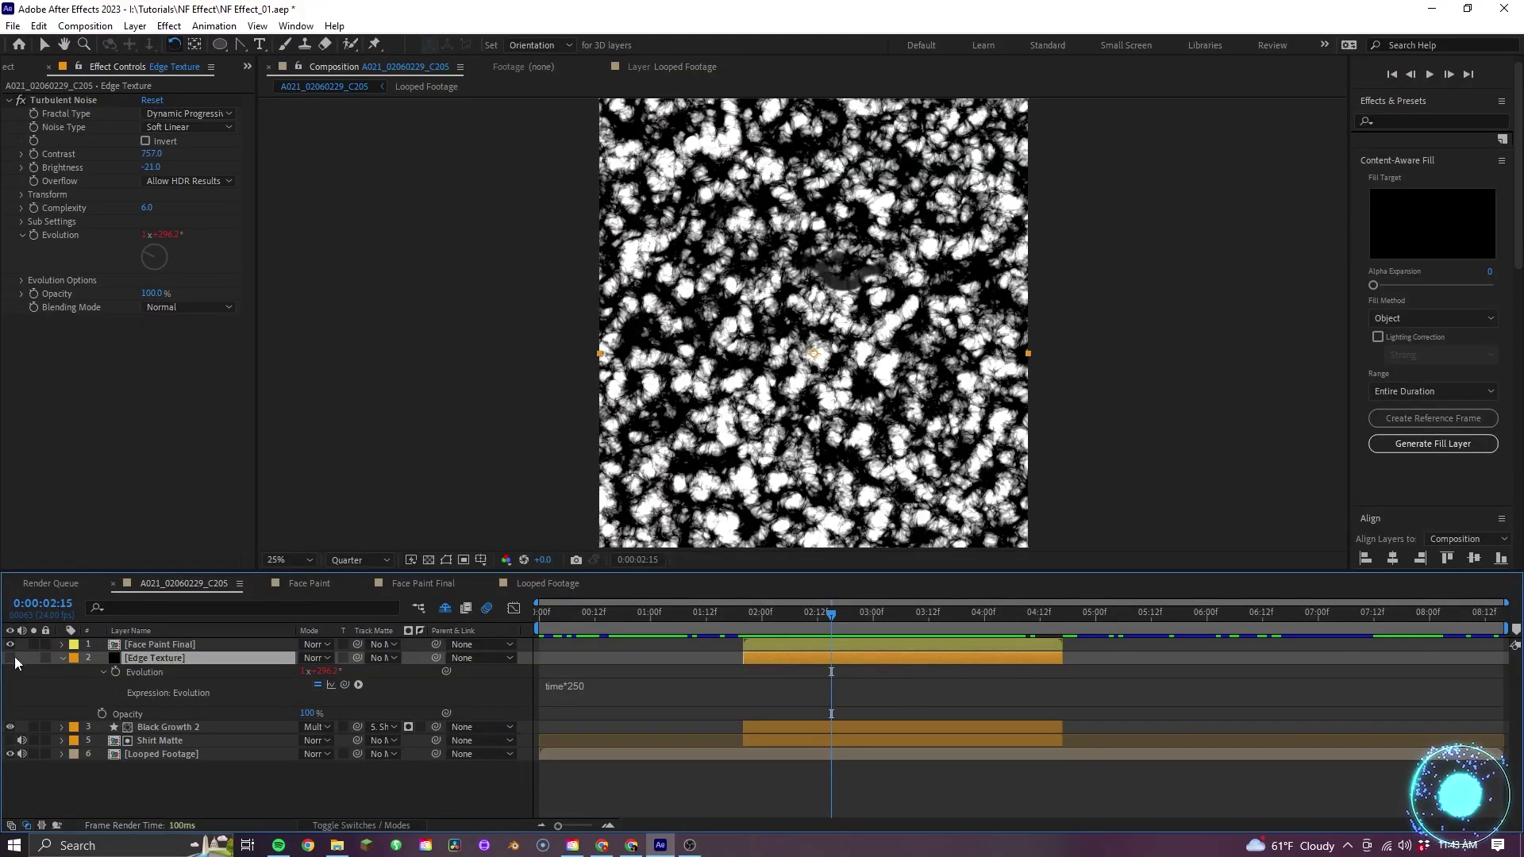
pyautogui.click(12, 657)
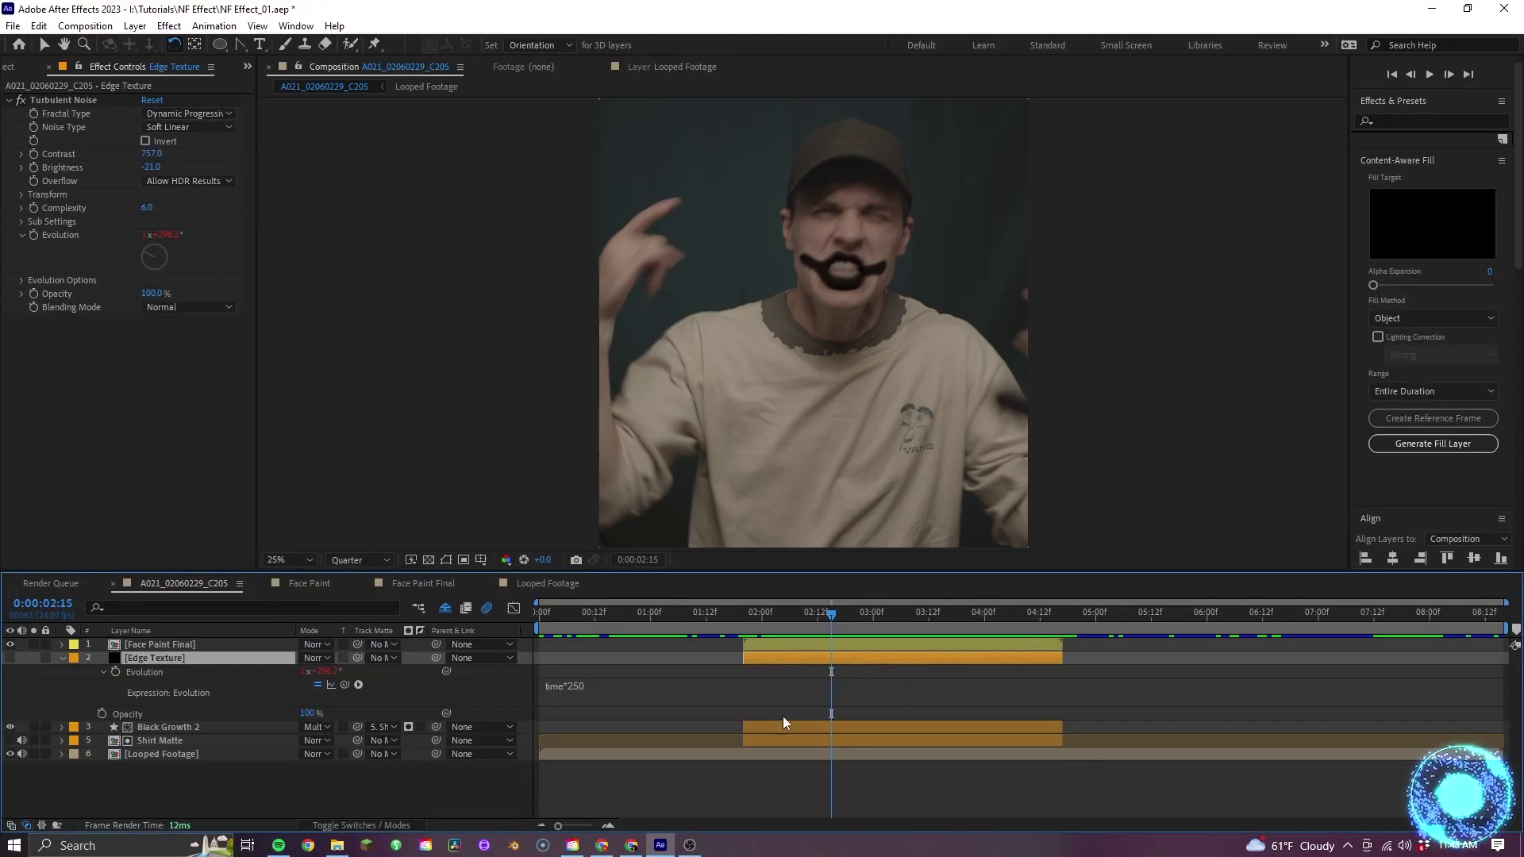
# Apply a Displacement Map to Black Growth 2, using Edge Texture with Effects & Masks as the map layer
pyautogui.rightClick(790, 730)
pyautogui.moveTo(873, 492)
pyautogui.moveTo(1087, 212)
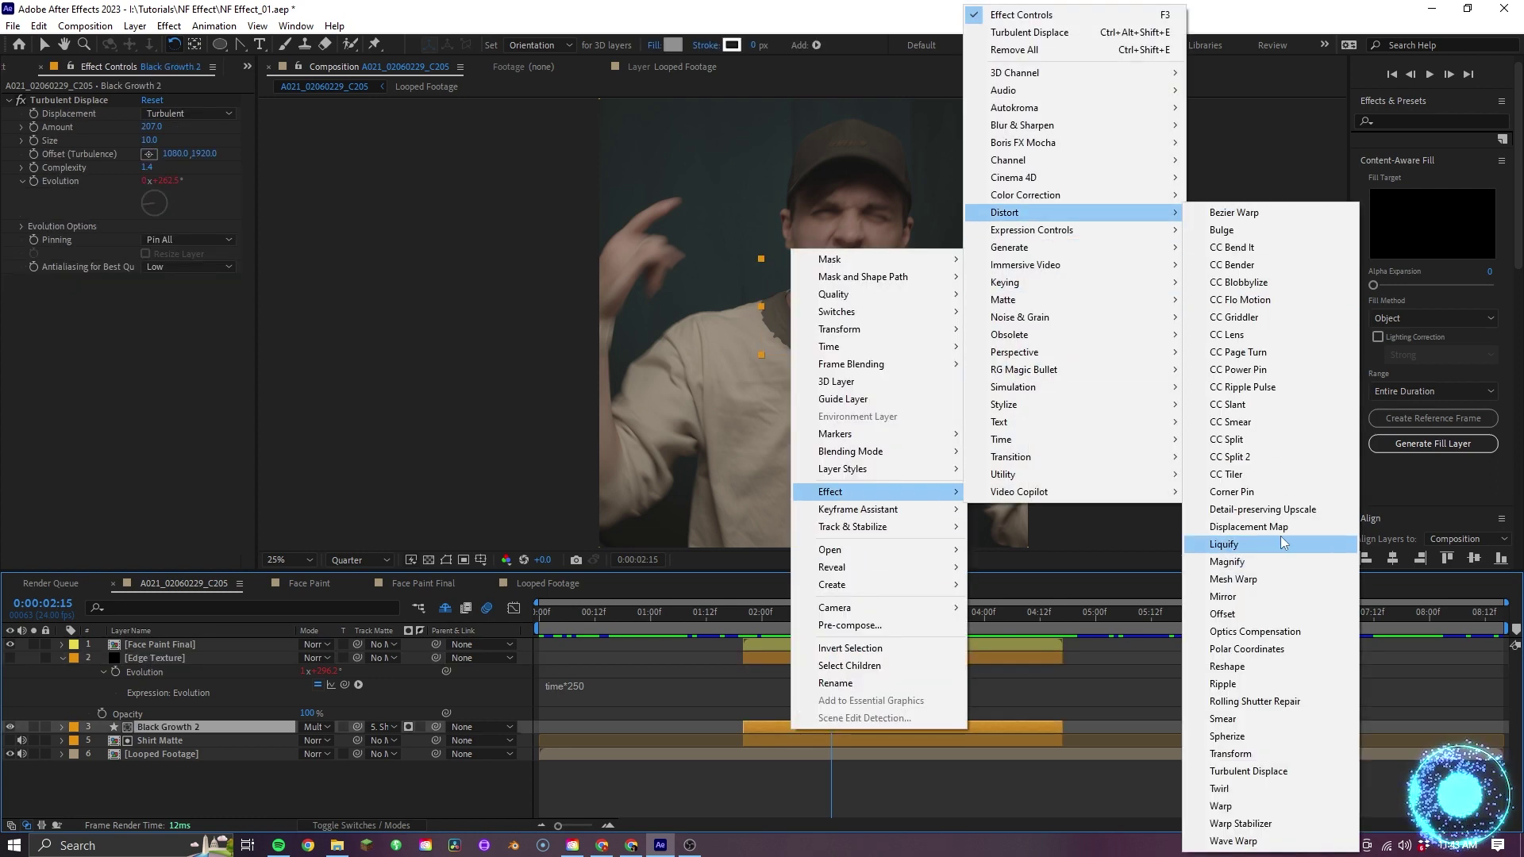
pyautogui.click(1279, 535)
pyautogui.click(175, 293)
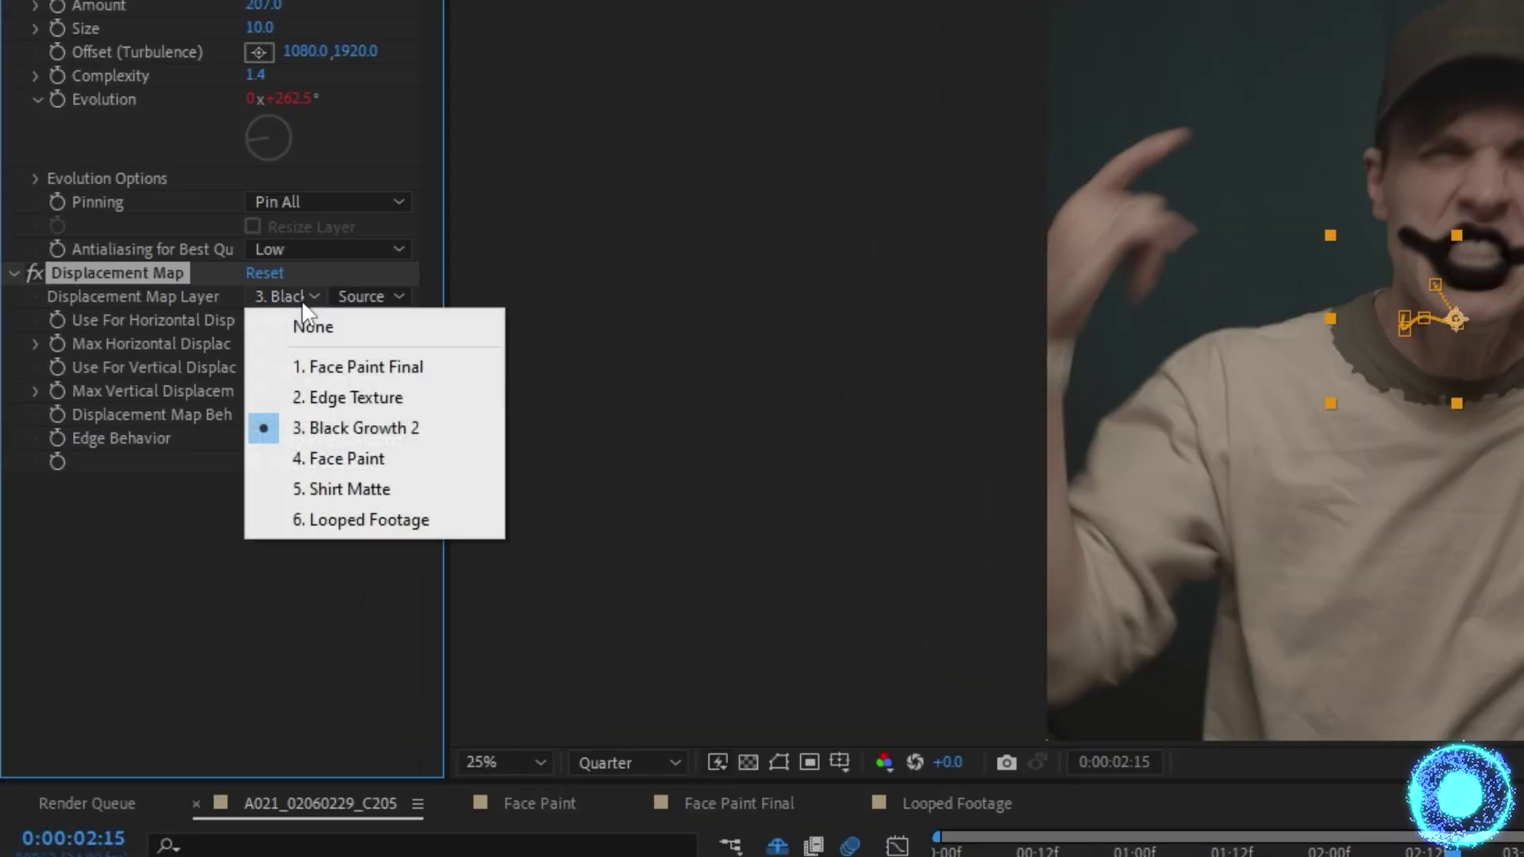
pyautogui.click(362, 395)
pyautogui.click(384, 301)
pyautogui.click(402, 384)
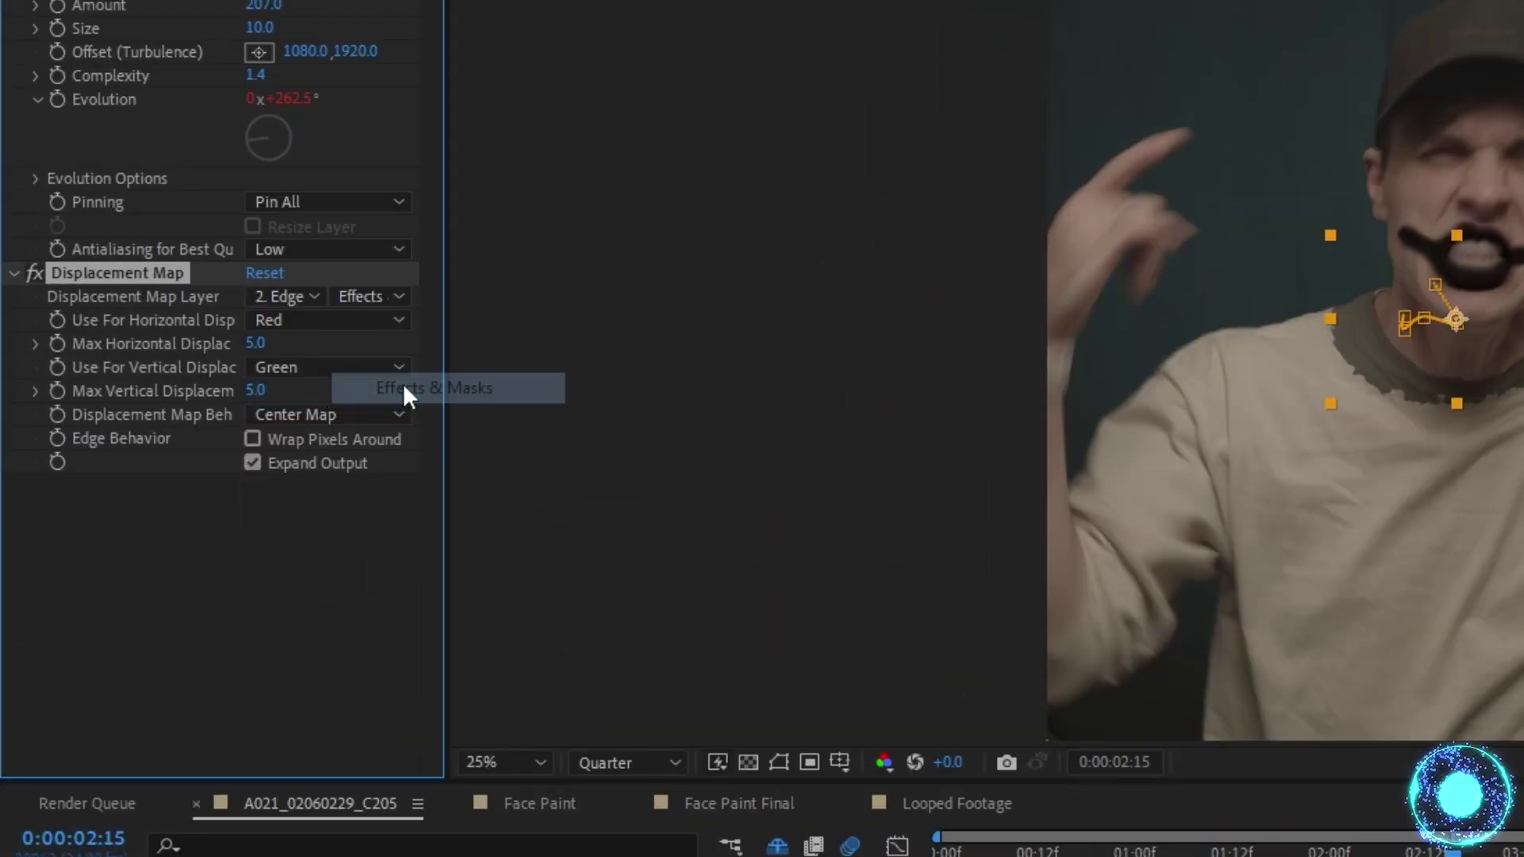
# Base the horizontal and vertical displacement on Luminance and set both maximum displacements to 24
pyautogui.click(334, 320)
pyautogui.click(309, 465)
pyautogui.click(333, 367)
pyautogui.click(309, 516)
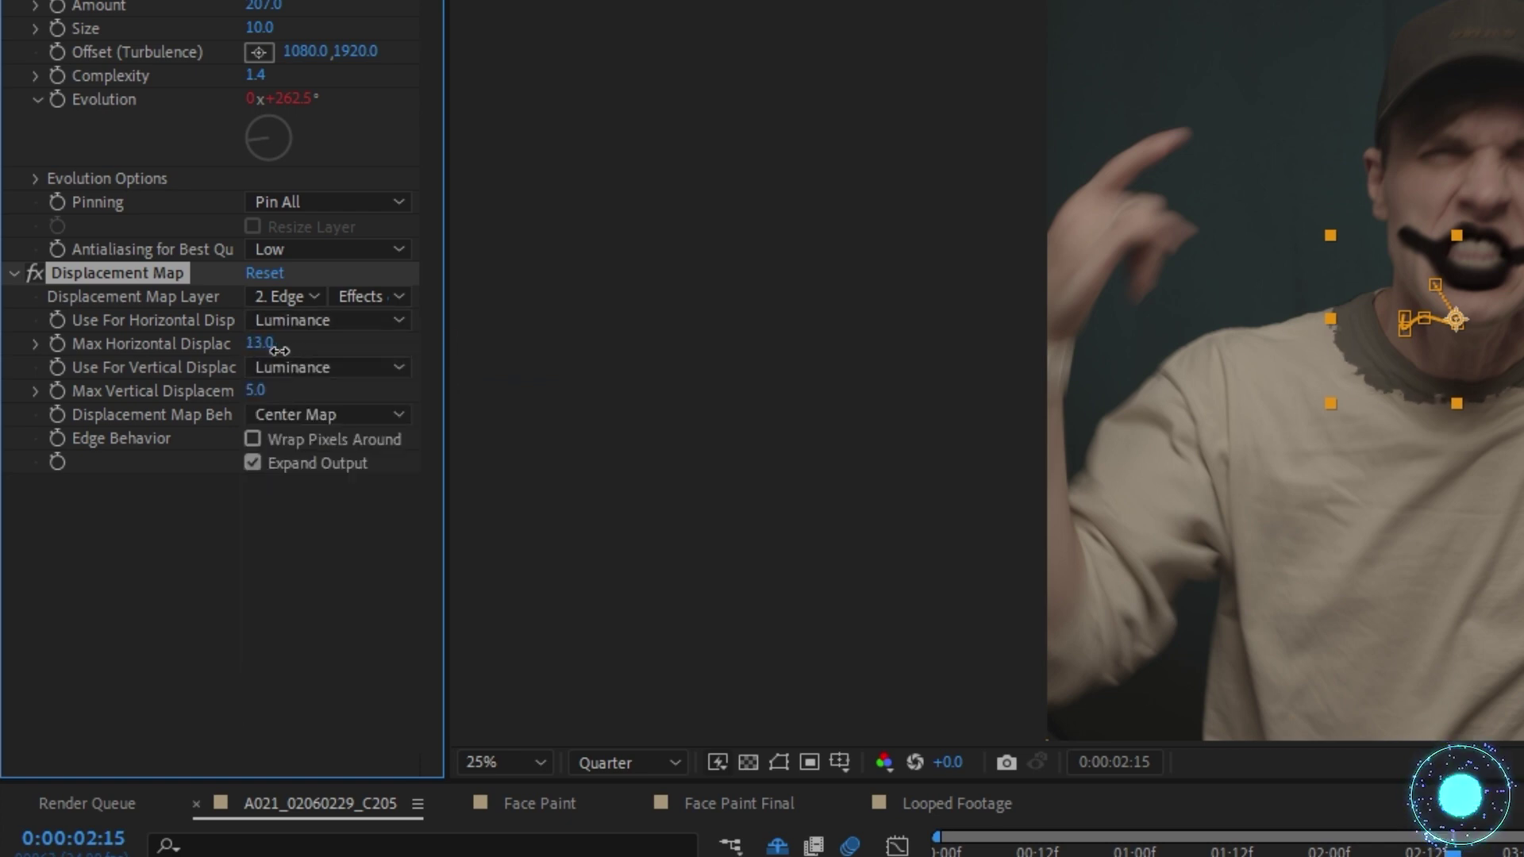
pyautogui.moveTo(277, 389); pyautogui.dragTo(287, 389)
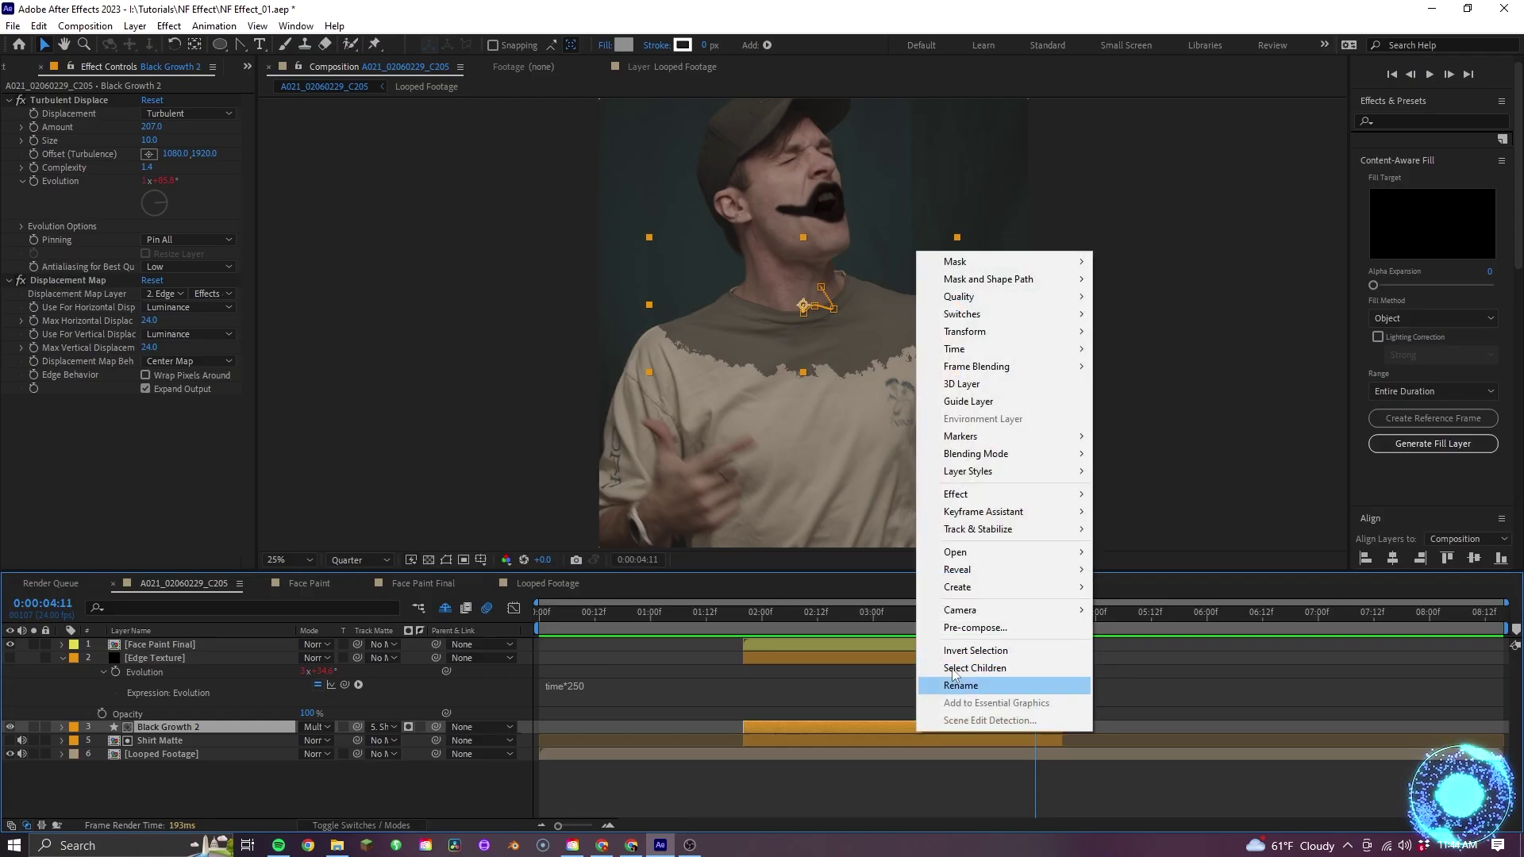
# Apply CC Vector Blur to Black Growth 2, using Edge Texture with Effects & Masks as the vector map
pyautogui.moveTo(1002, 493)
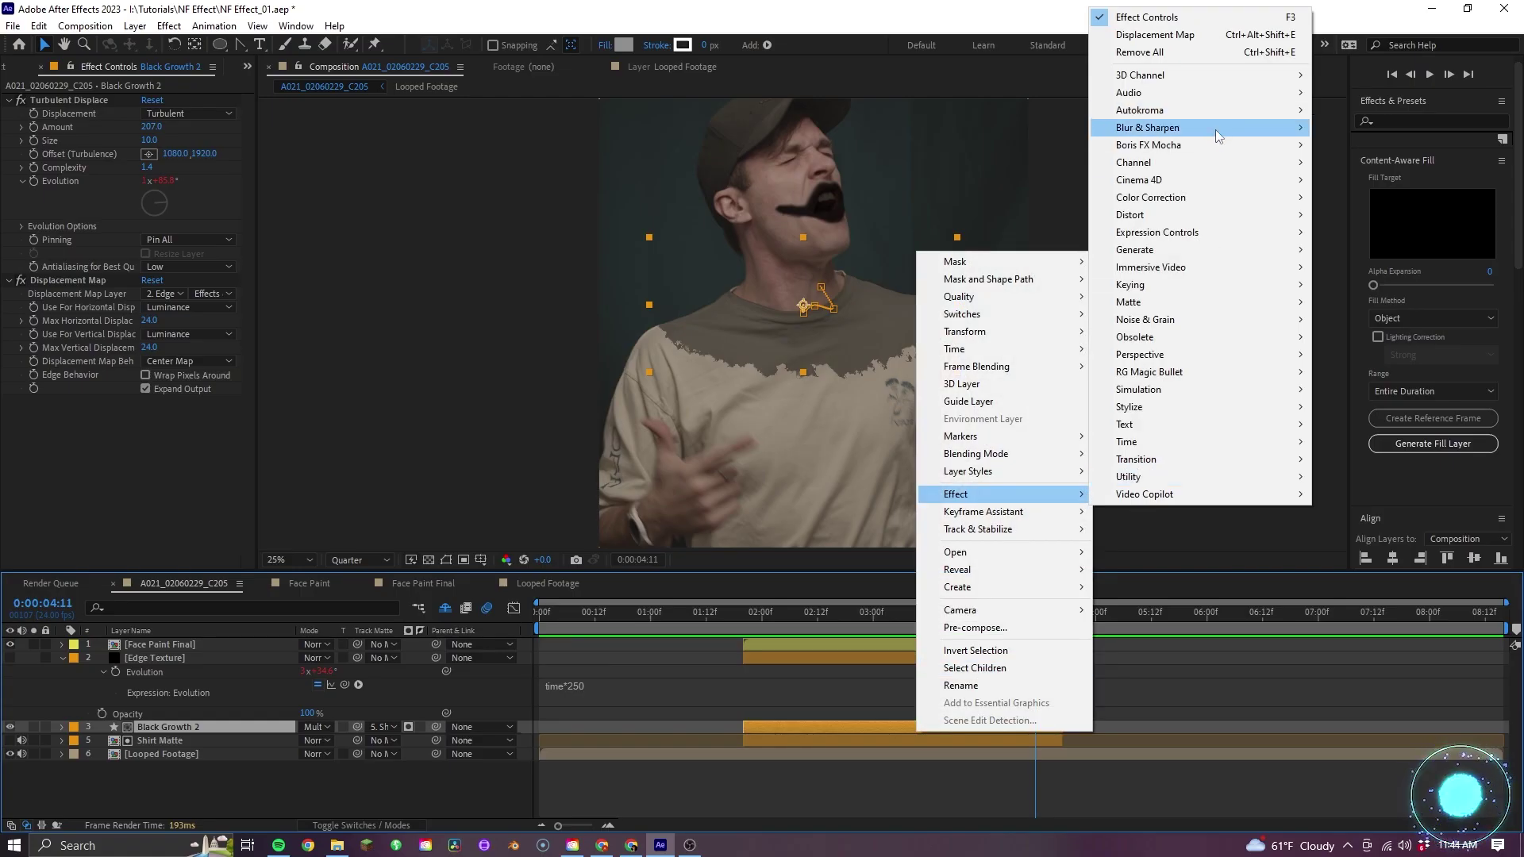
pyautogui.moveTo(1190, 127)
pyautogui.click(1365, 231)
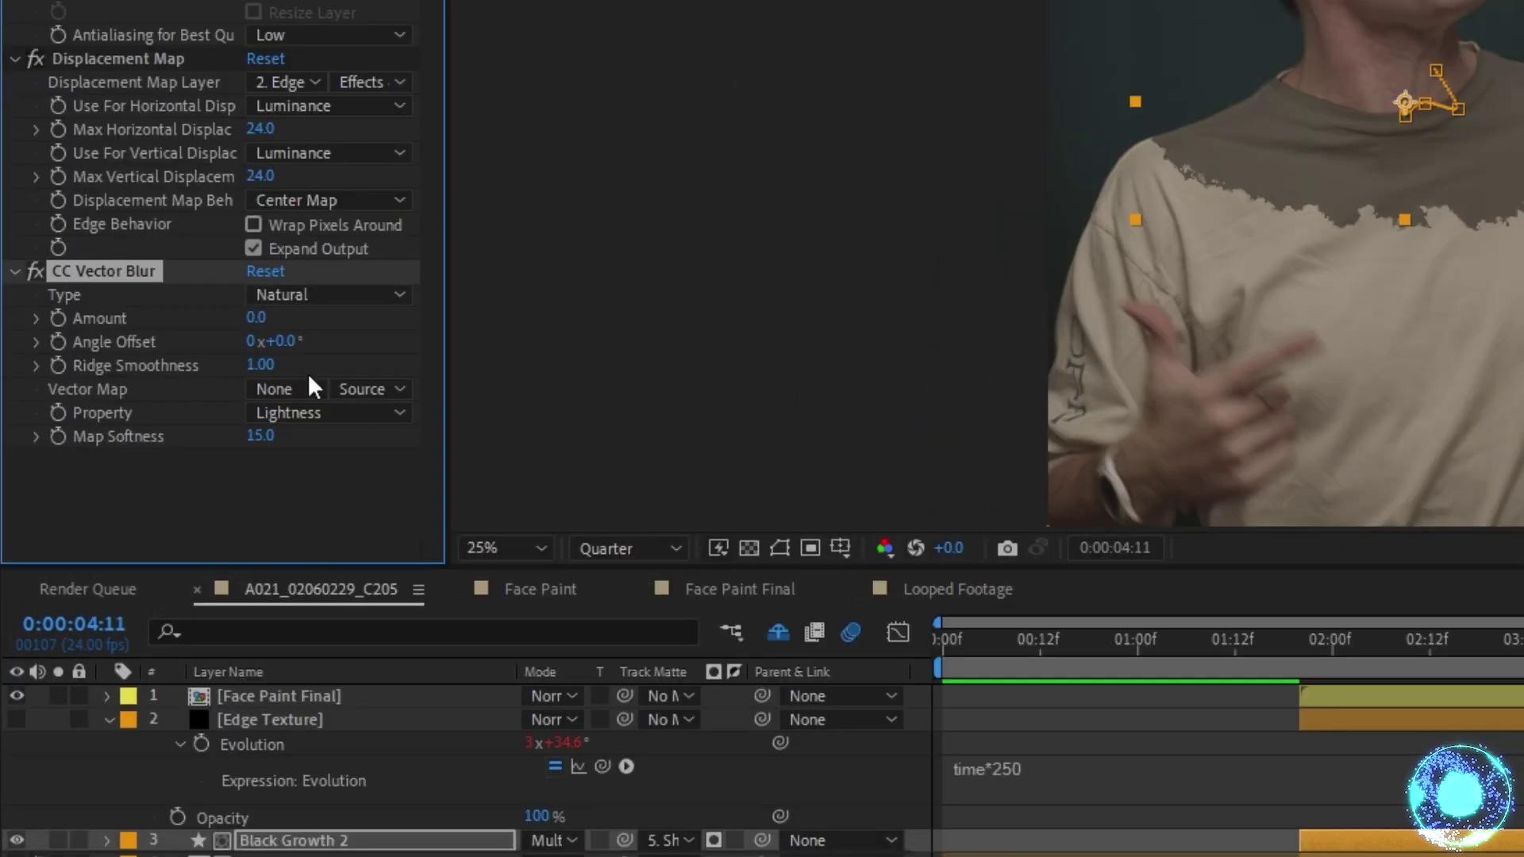
pyautogui.click(310, 385)
pyautogui.click(373, 492)
pyautogui.click(375, 395)
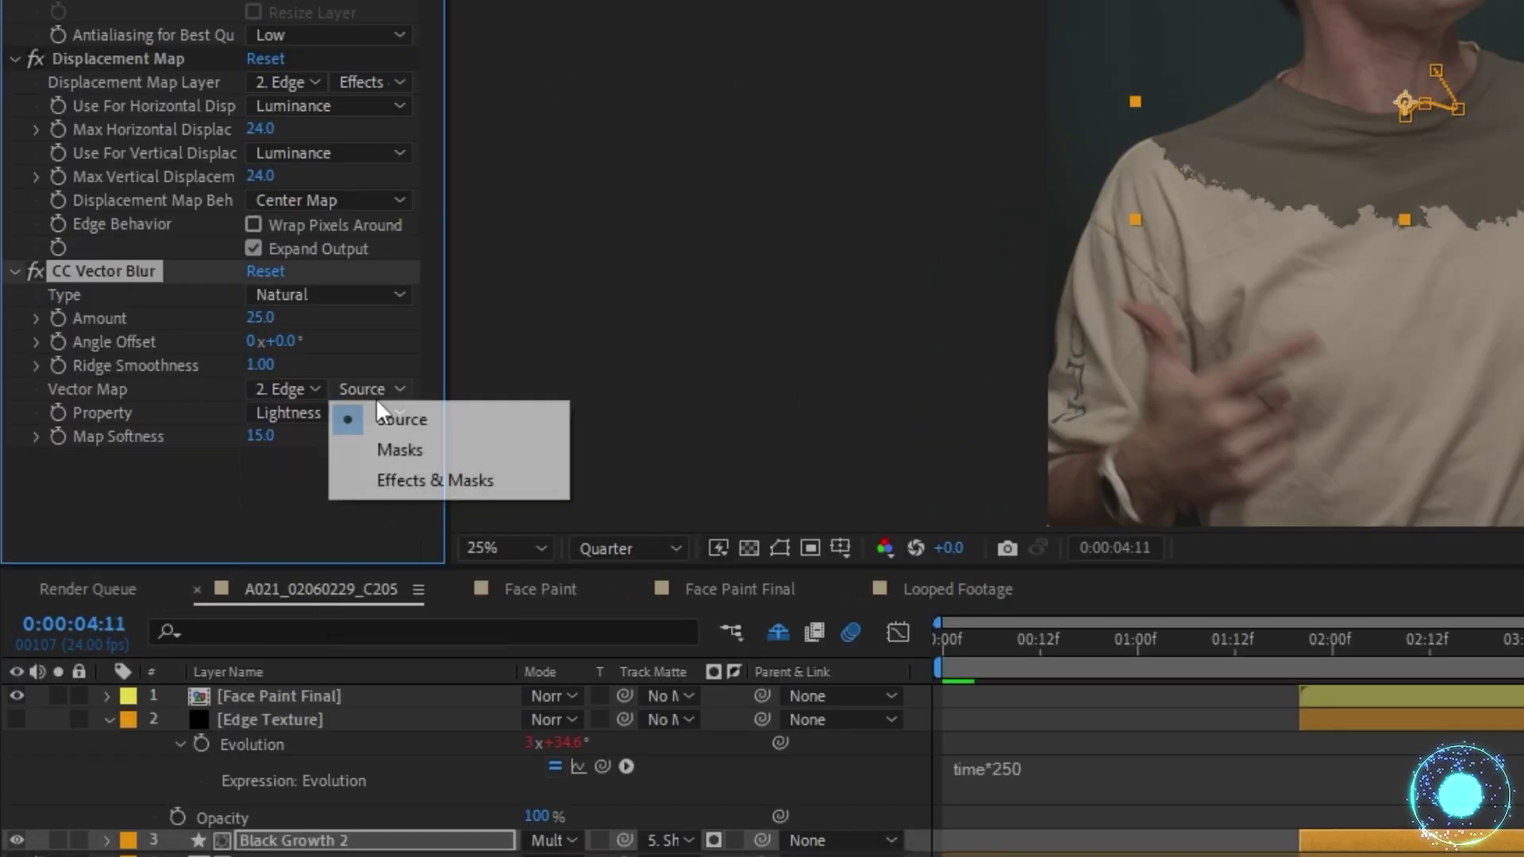
pyautogui.click(379, 480)
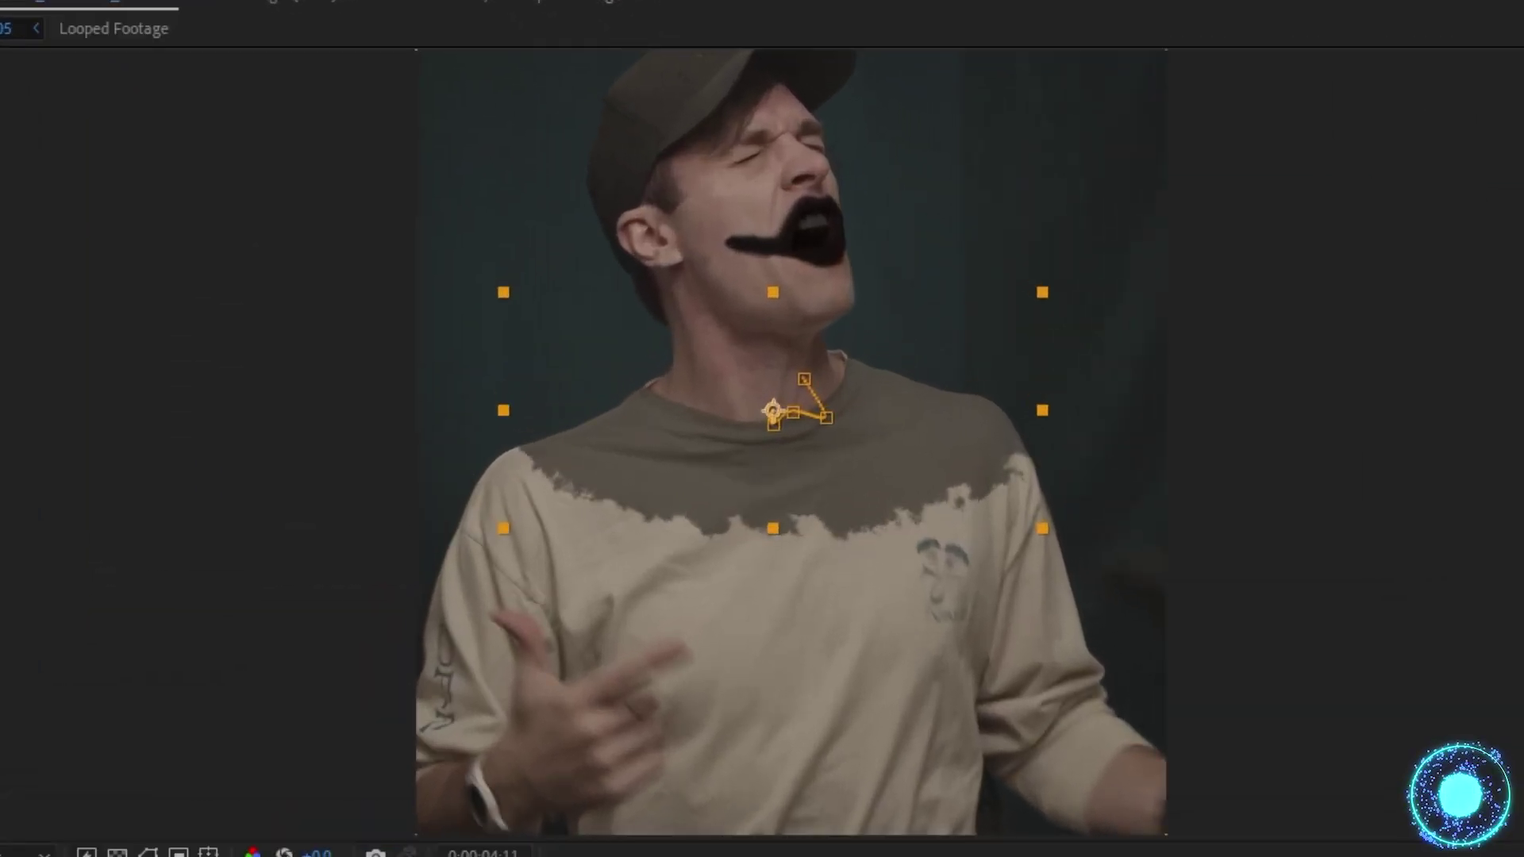
# Add a Gaussian Blur effect to the Black Growth 2 layer
pyautogui.rightClick(4, 854)
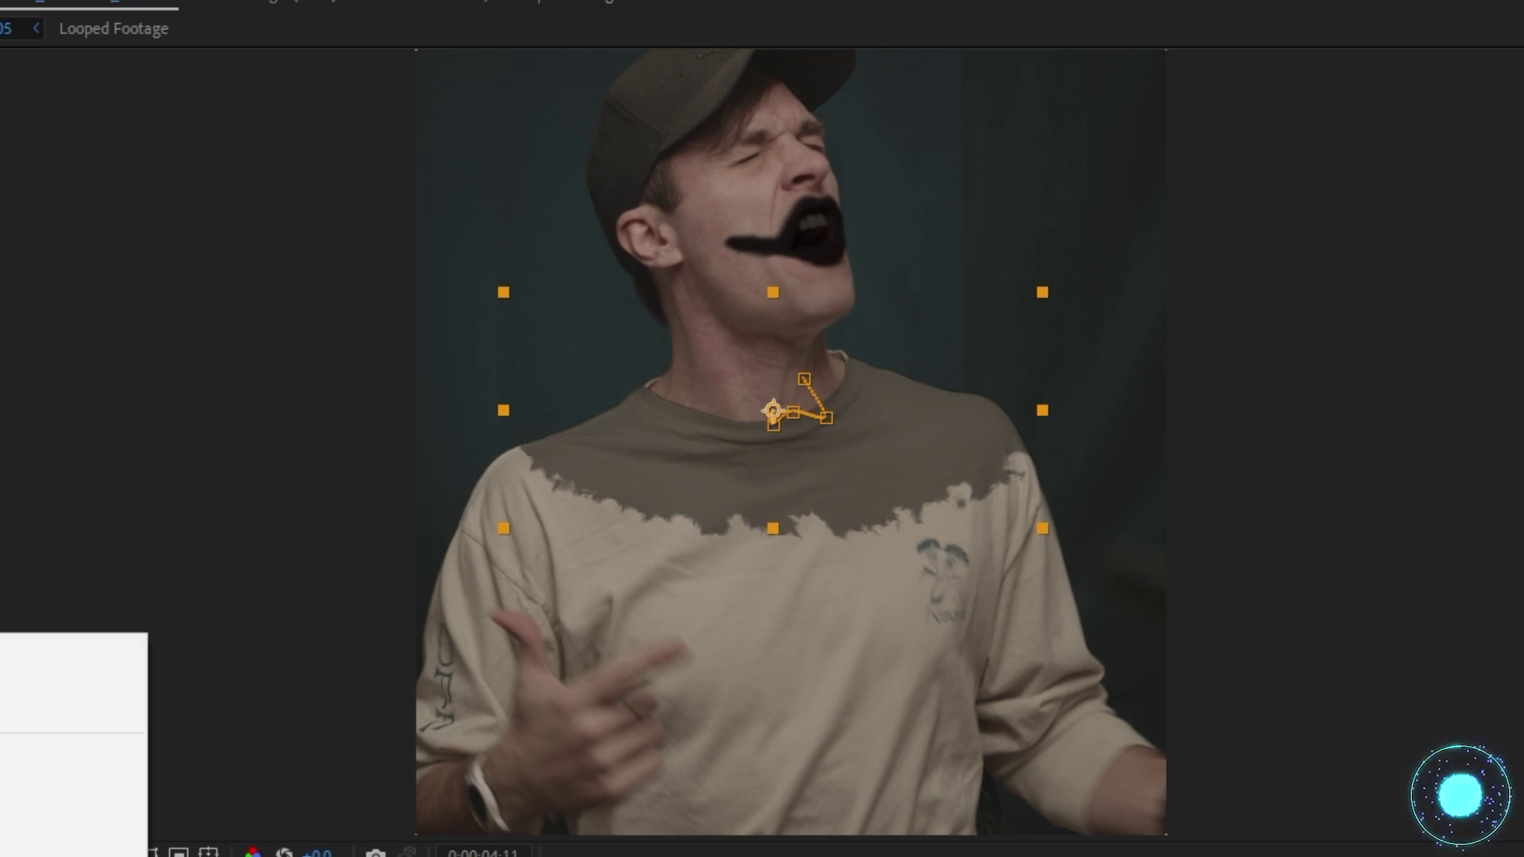
pyautogui.click(3, 841)
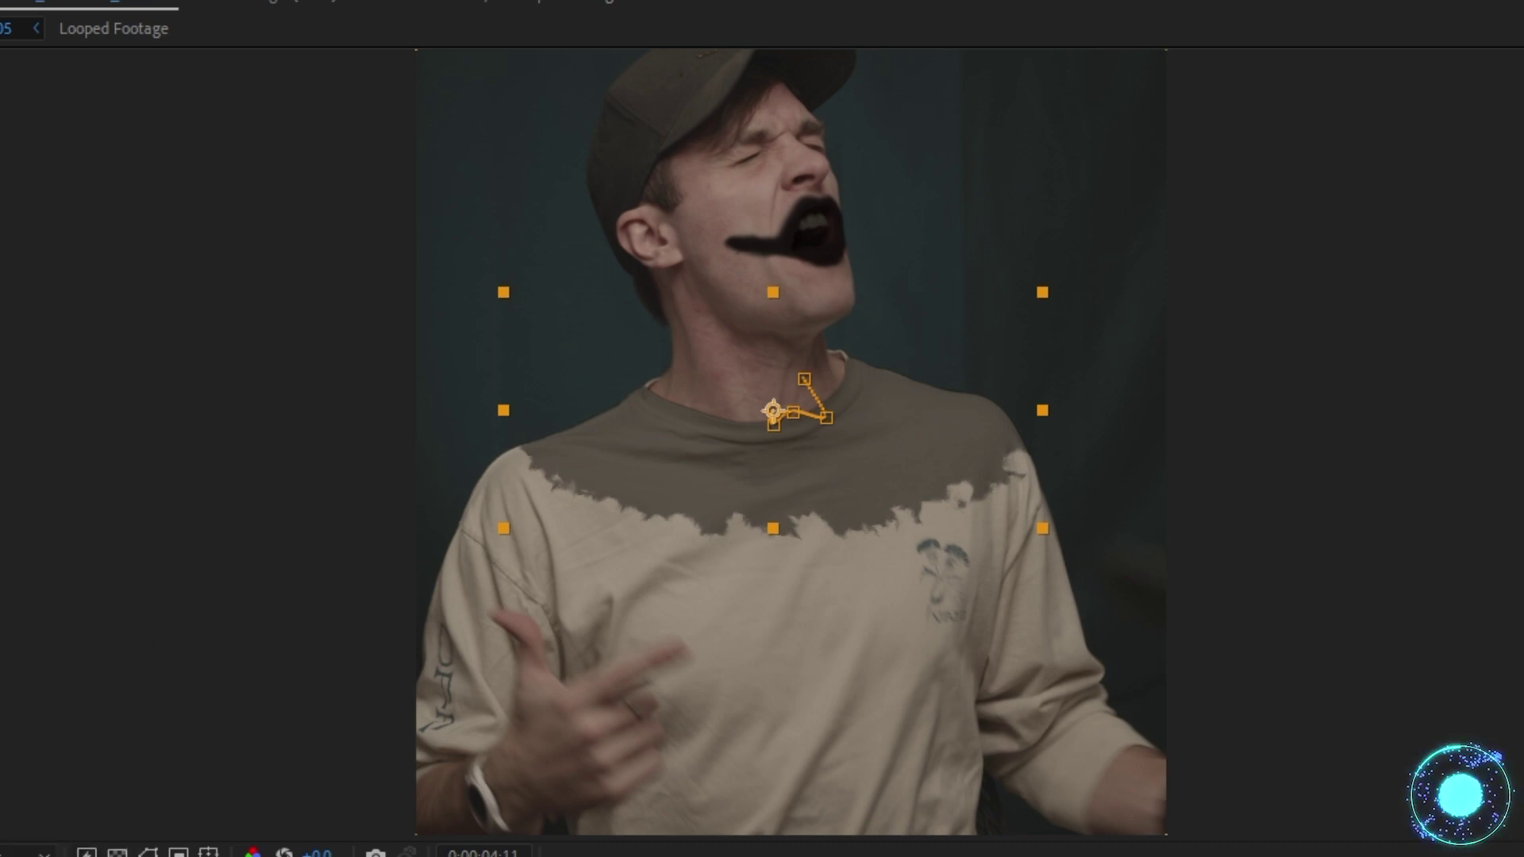
pyautogui.rightClick(881, 730)
pyautogui.moveTo(990, 500)
pyautogui.moveTo(1127, 127)
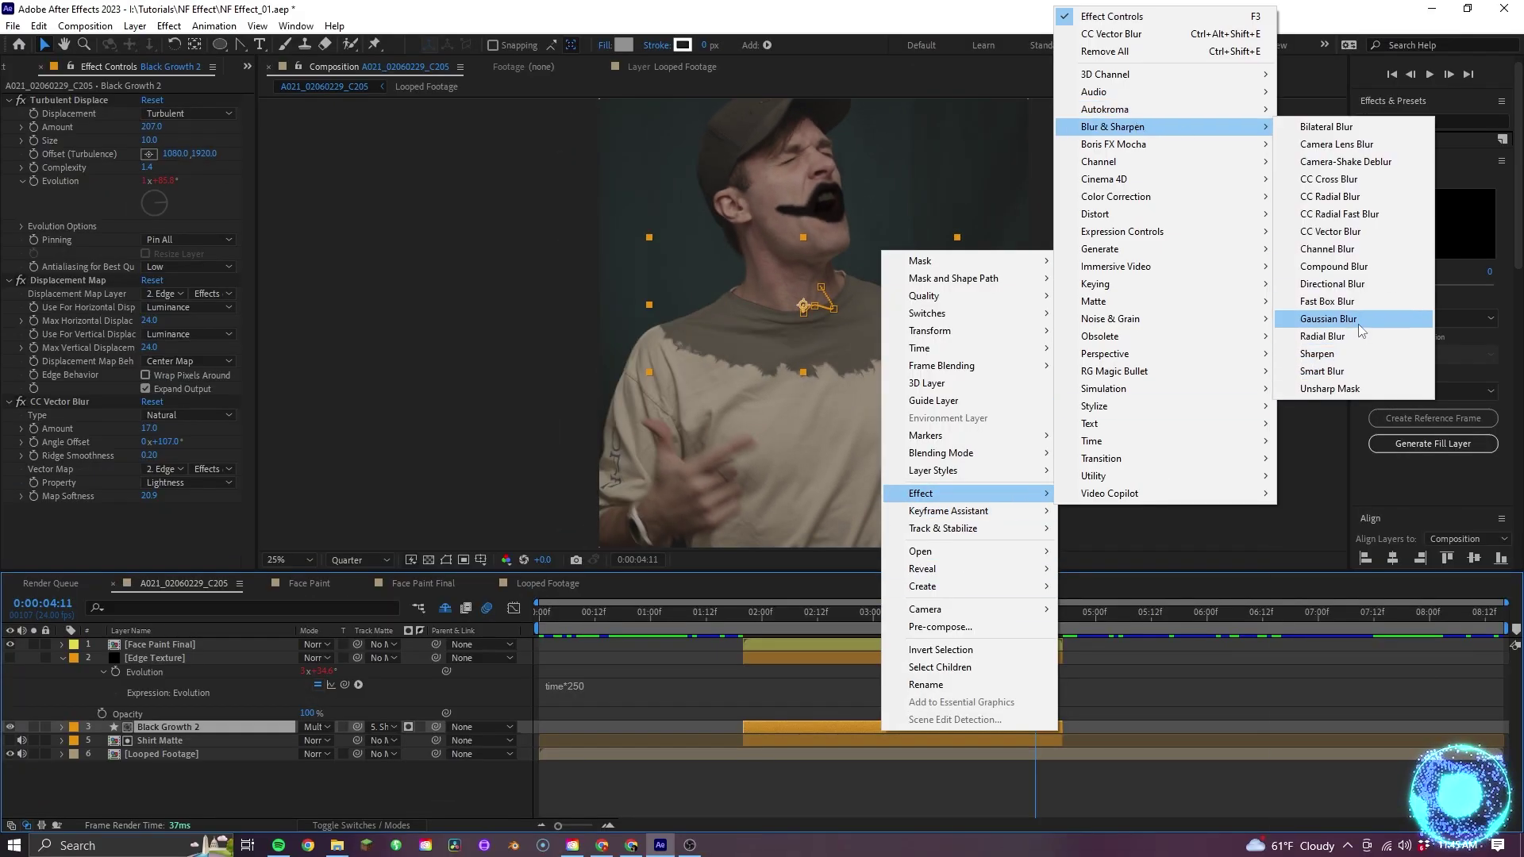
pyautogui.click(1328, 319)
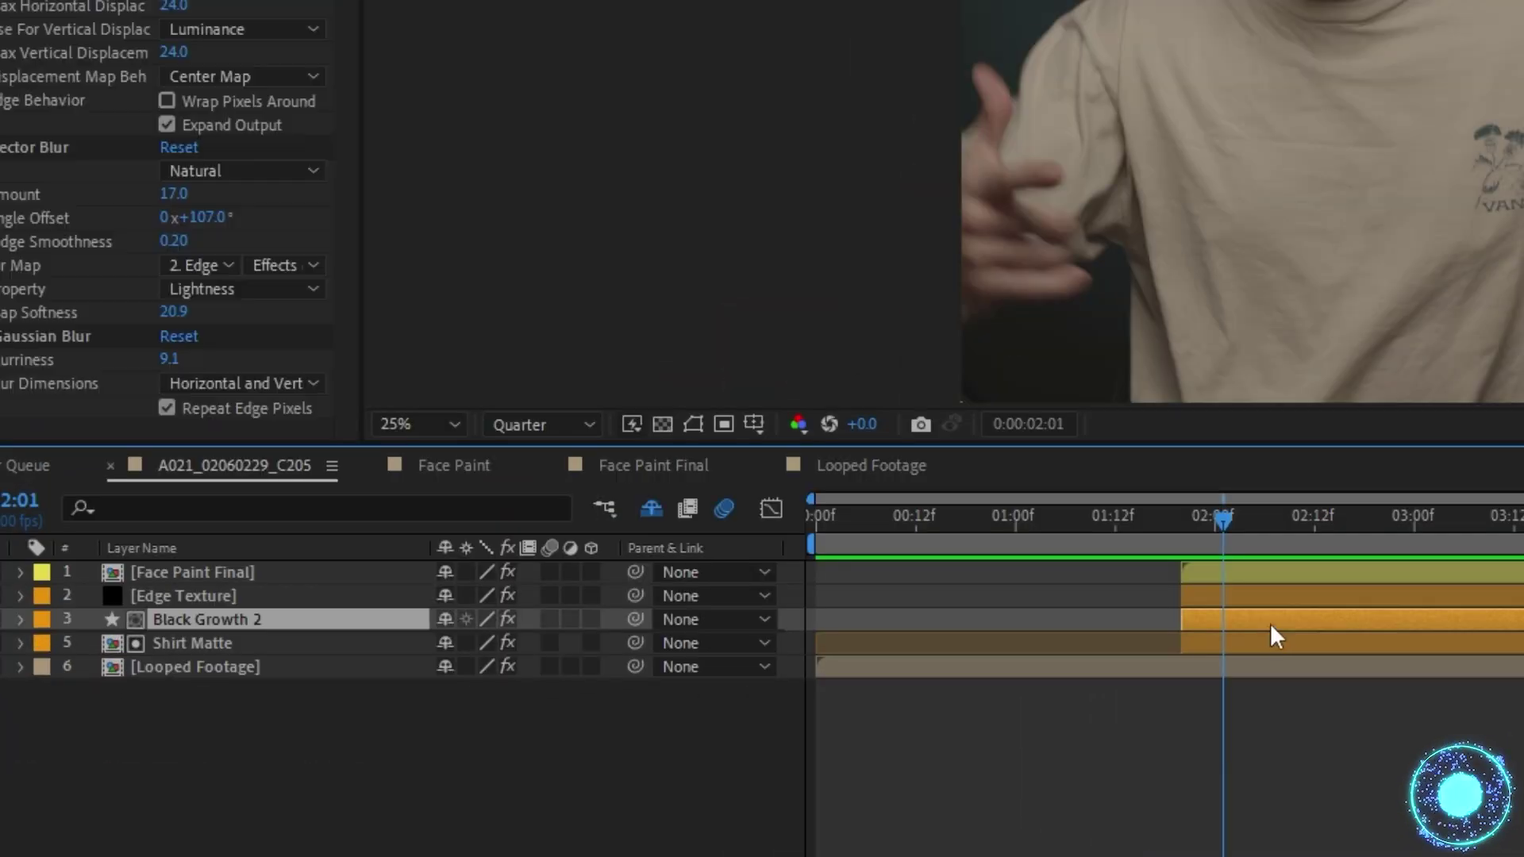
# Duplicate Black Growth 2 and rename the lower of the two layers Black Growth Grey
pyautogui.hotkey('ctrl', 'd')
pyautogui.rightClick(283, 642)
pyautogui.click(339, 564)
pyautogui.click(308, 643)
pyautogui.press('BackSpace')
pyautogui.write('Grey')
pyautogui.press('Return')
# Rename the upper duplicate growth layer Black Growth Black
pyautogui.rightClick(207, 619)
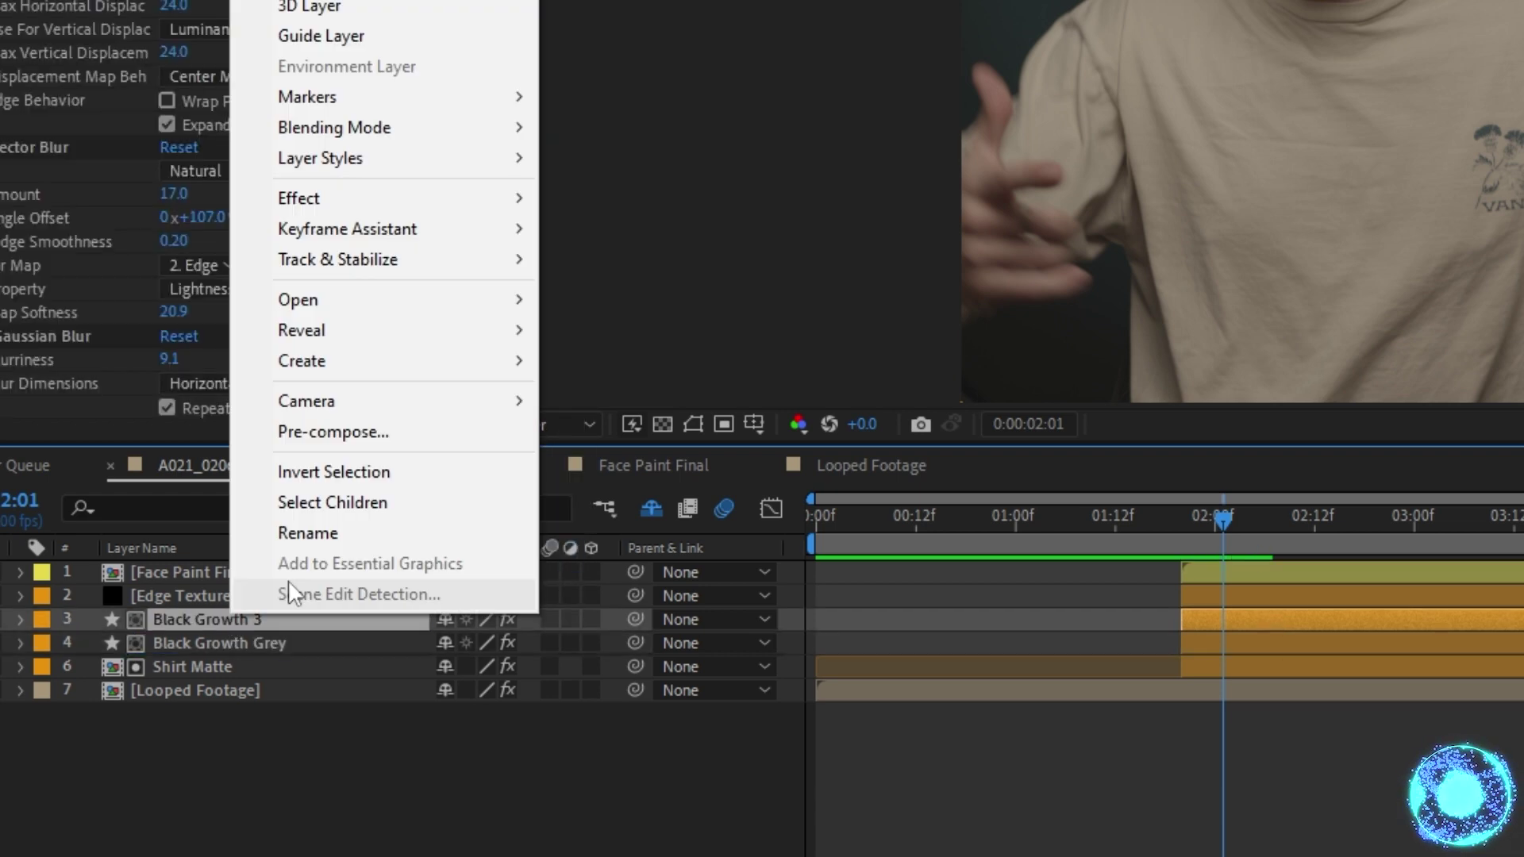
pyautogui.click(342, 562)
pyautogui.write('Black Growth Black')
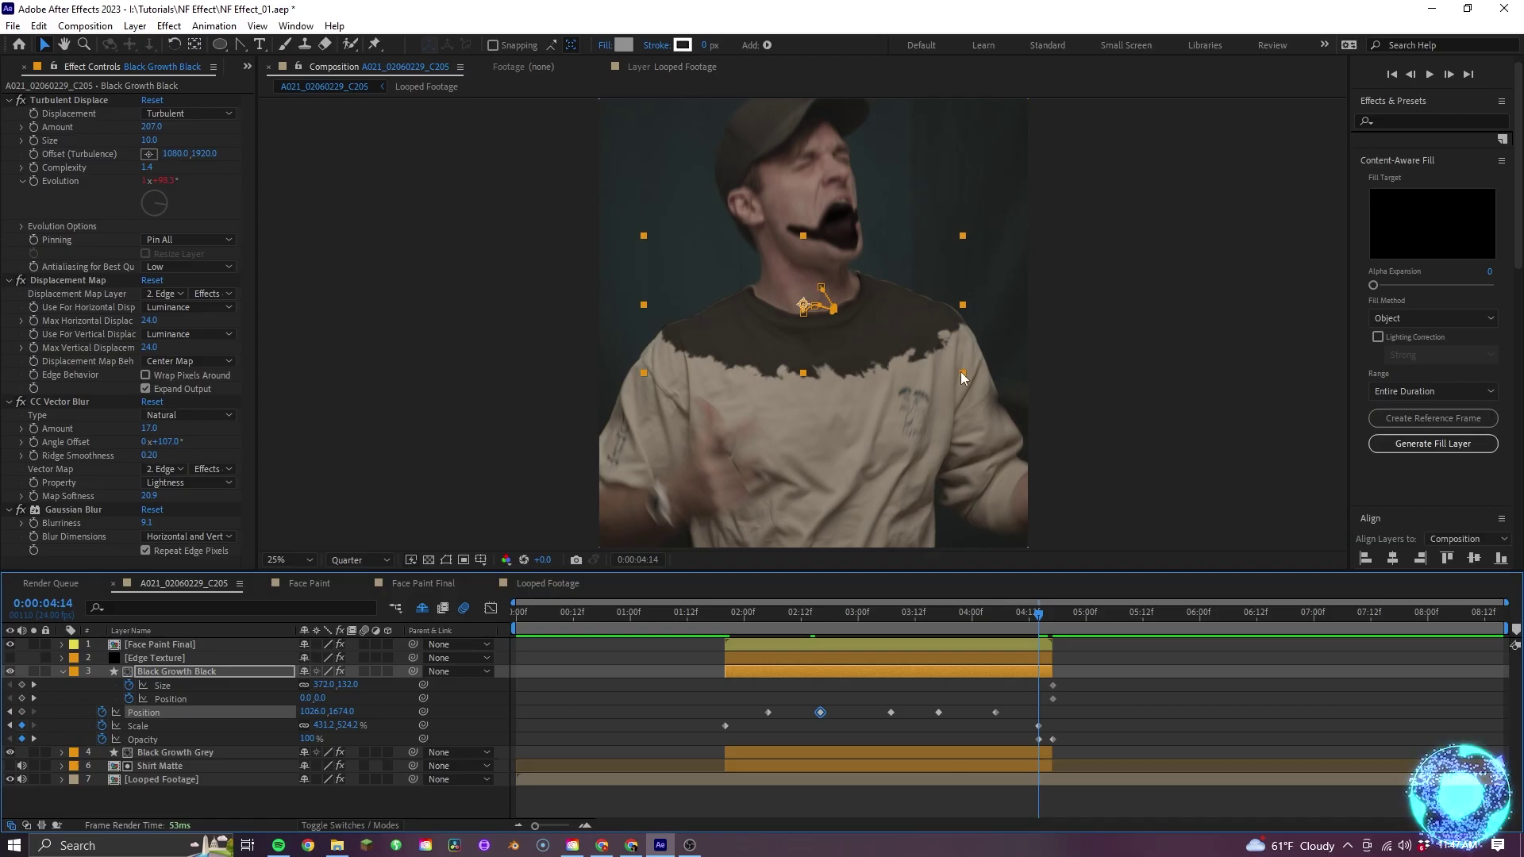
# Scale Black Growth Black down to about 399 by 415% at 0:00:04:14 and darken its shape fill colour
pyautogui.moveTo(962, 374)
pyautogui.mouseDown()
pyautogui.moveTo(928, 357)
pyautogui.moveTo(949, 360)
pyautogui.mouseUp()
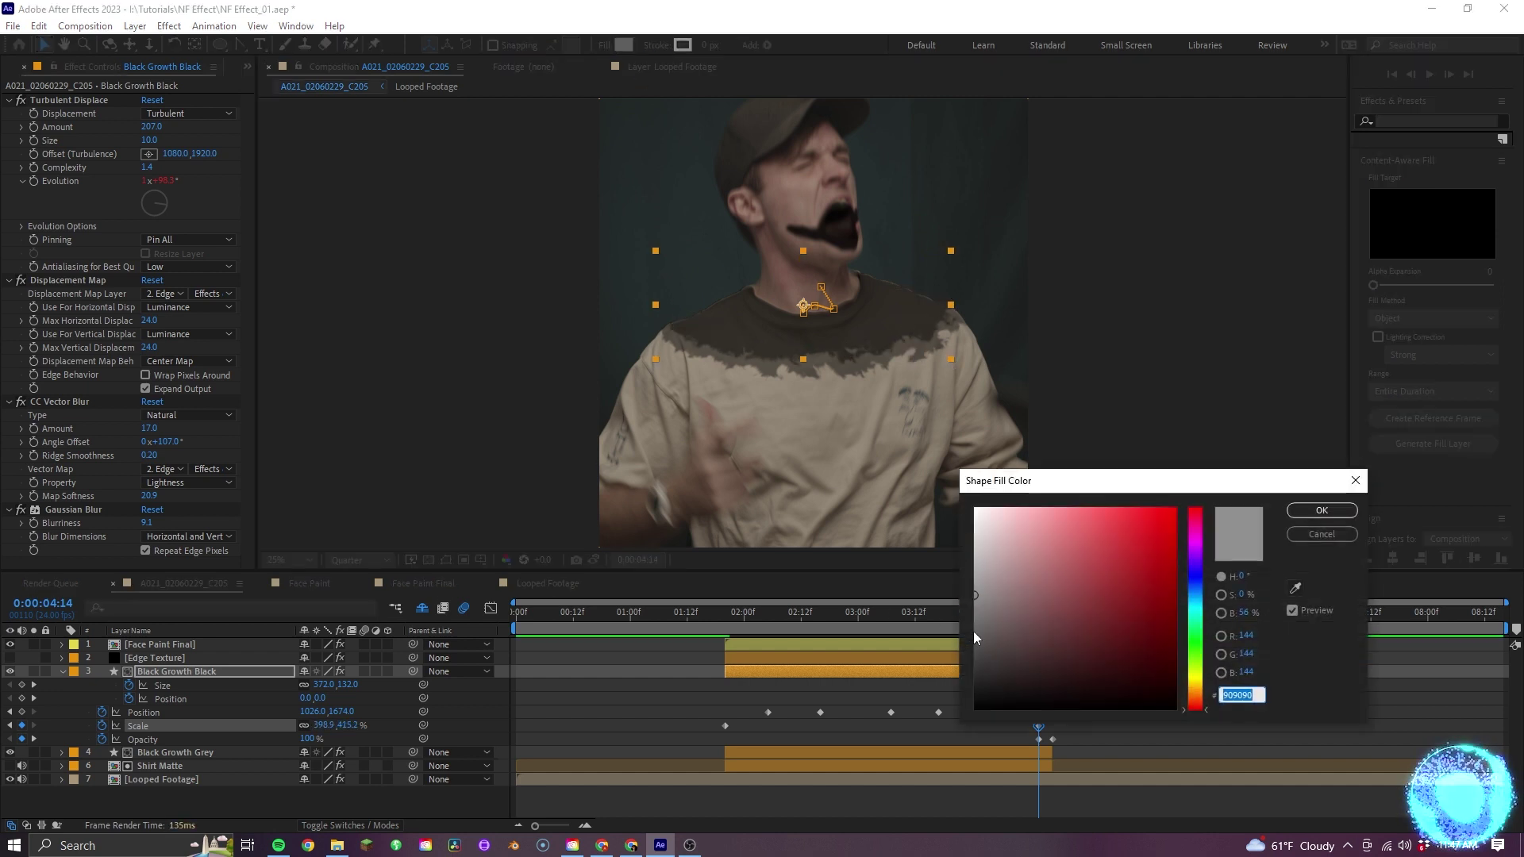
pyautogui.click(1310, 514)
# Duplicate Edge Texture and use the original Edge Texture as the map layer for Black Growth Black's CC Vector Blur and Displacement Map
pyautogui.click(878, 657)
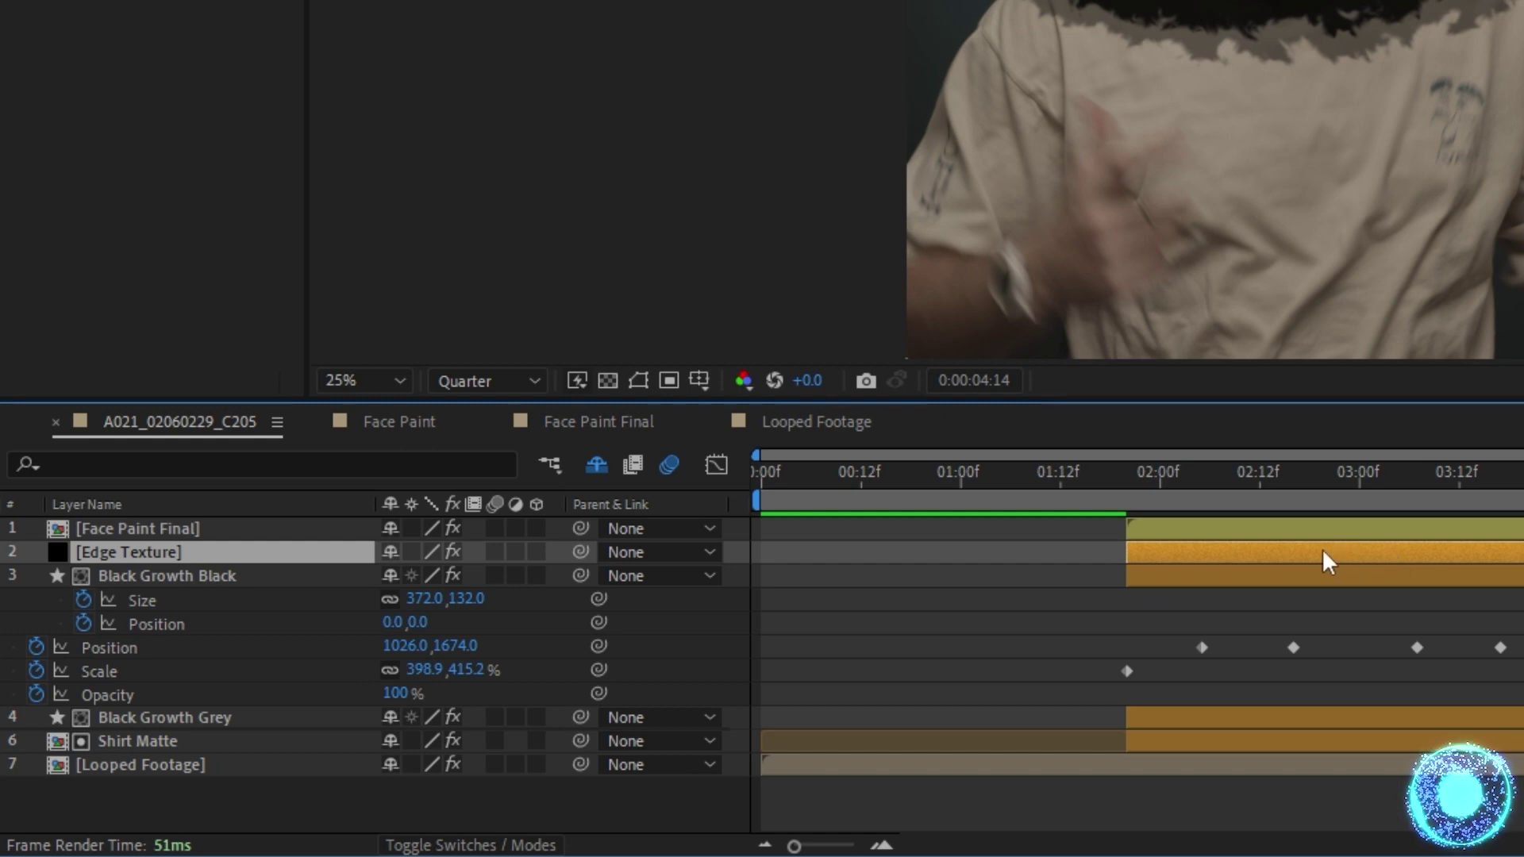
pyautogui.hotkey('ctrl', 'd')
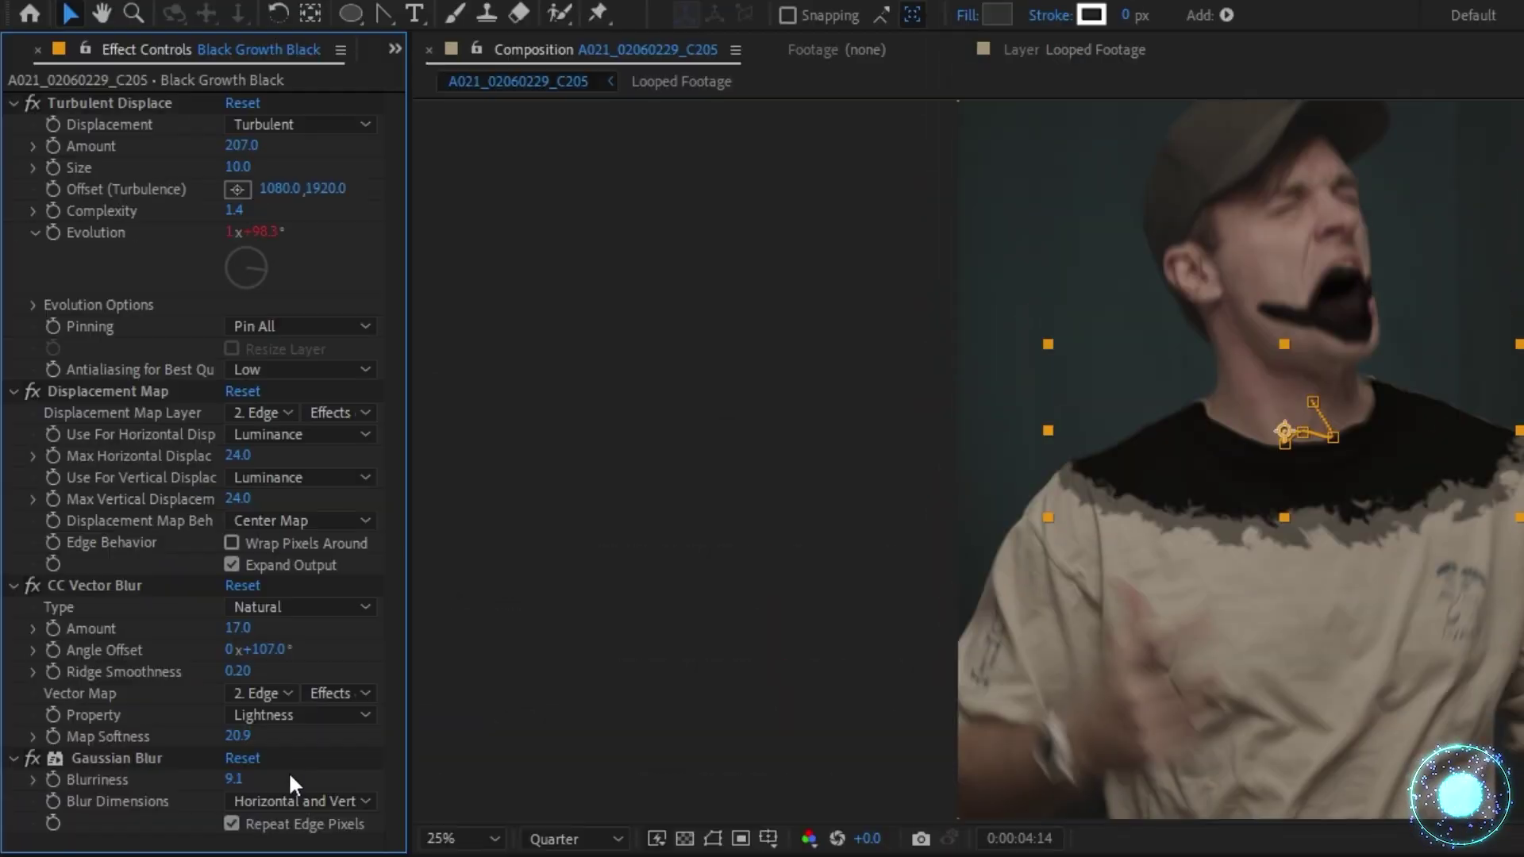
pyautogui.click(282, 690)
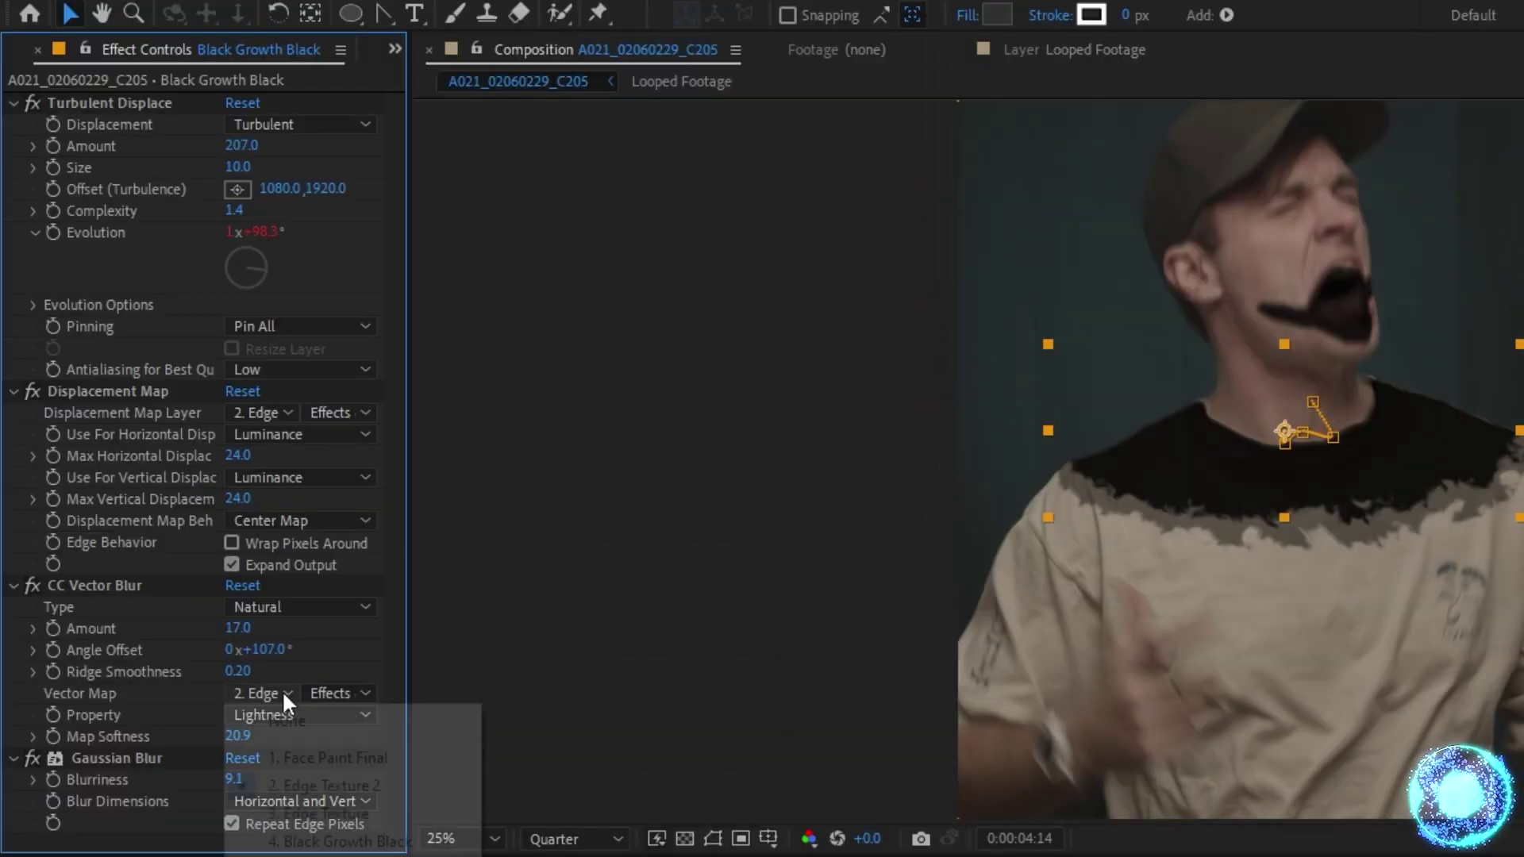
pyautogui.click(315, 810)
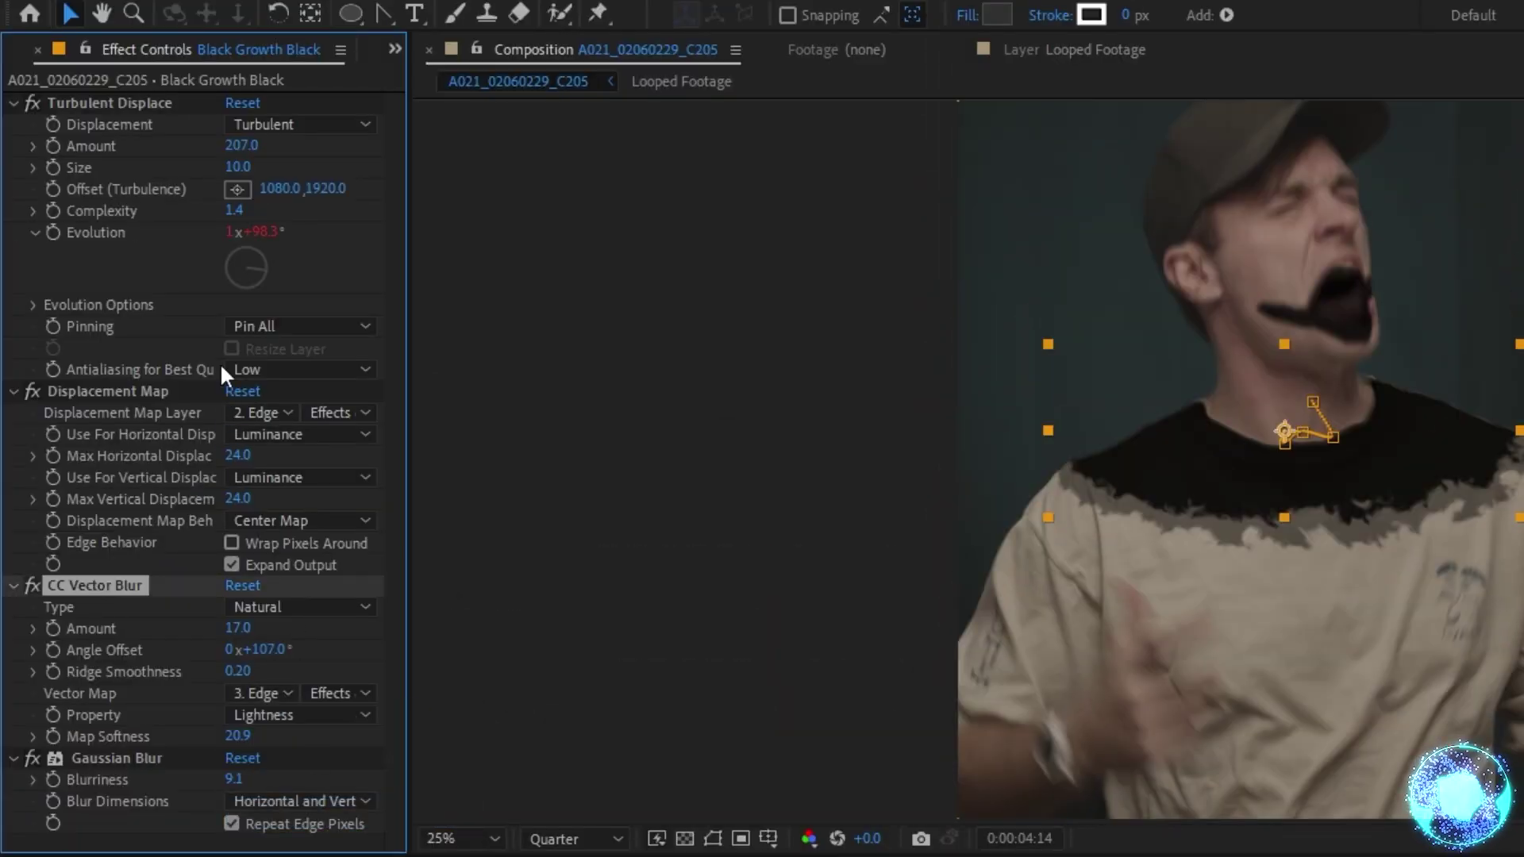
pyautogui.click(260, 148)
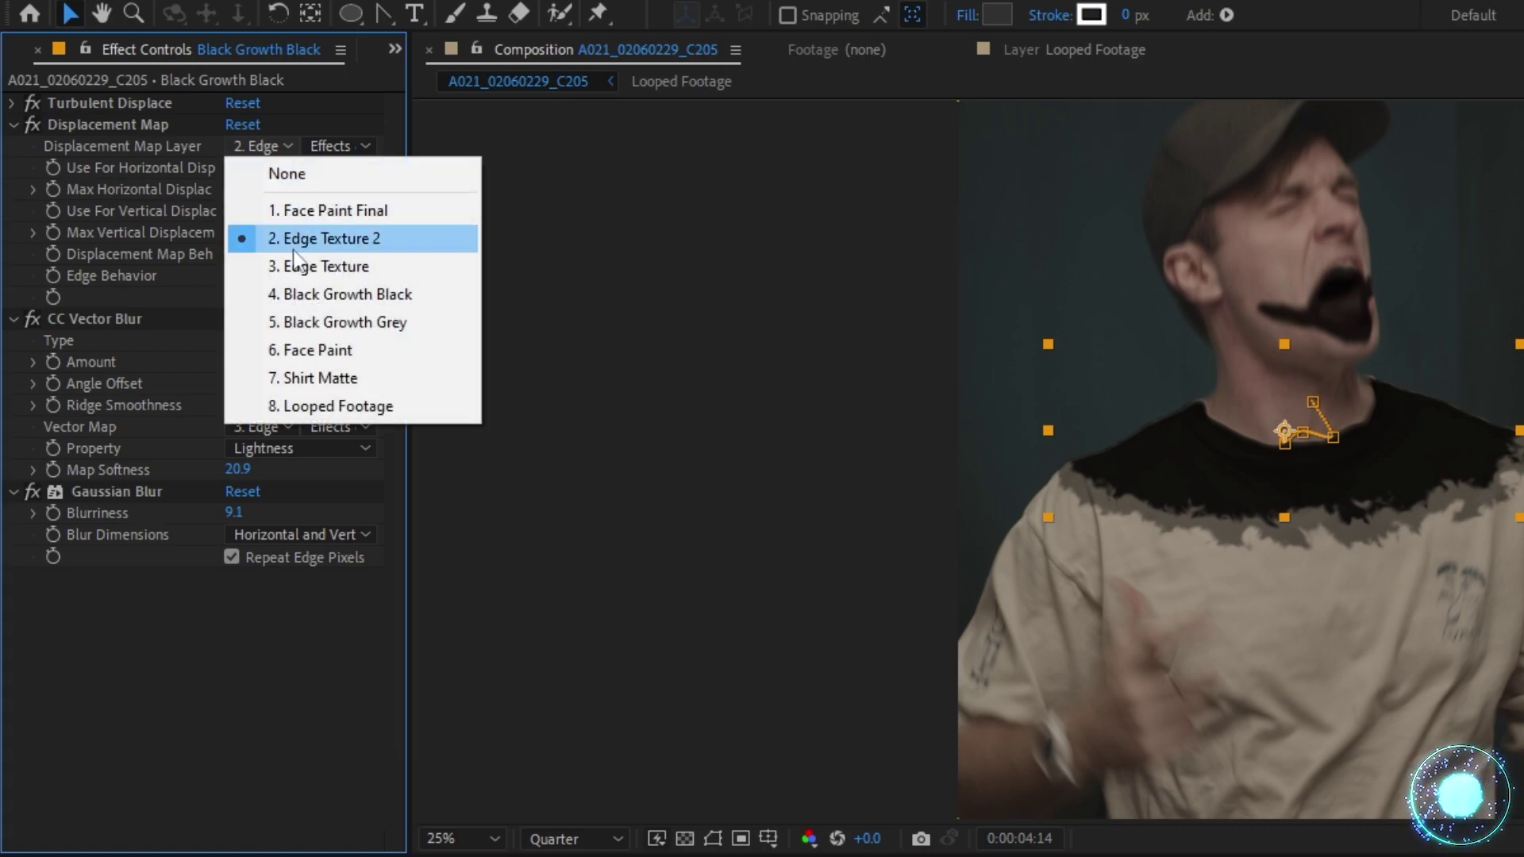
pyautogui.click(294, 262)
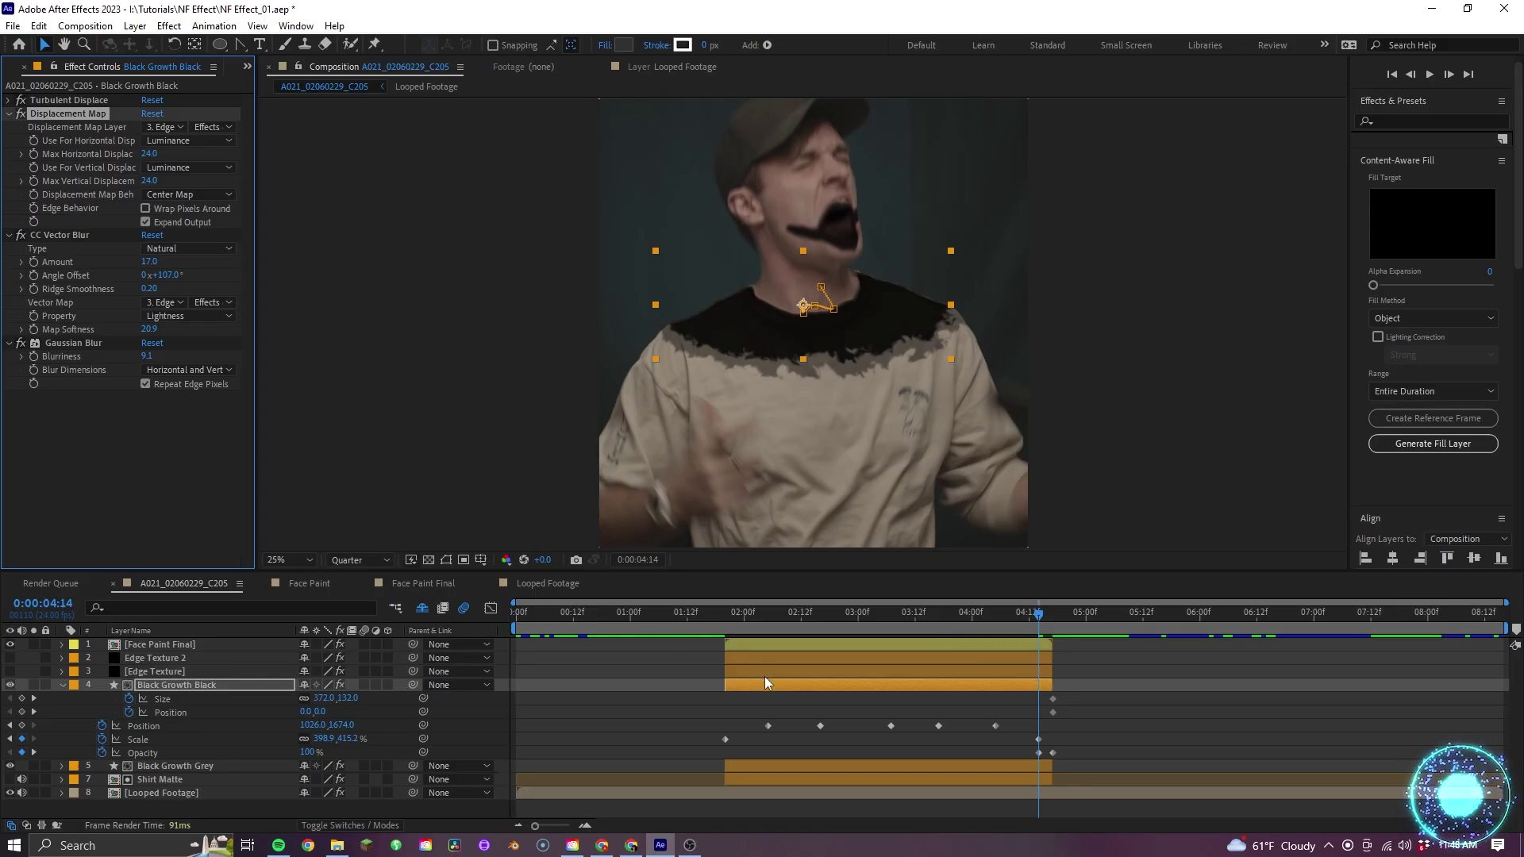
# Reveal the original Edge Texture layer's modified properties and edit the time multiplier in its noise evolution expression
pyautogui.click(764, 675)
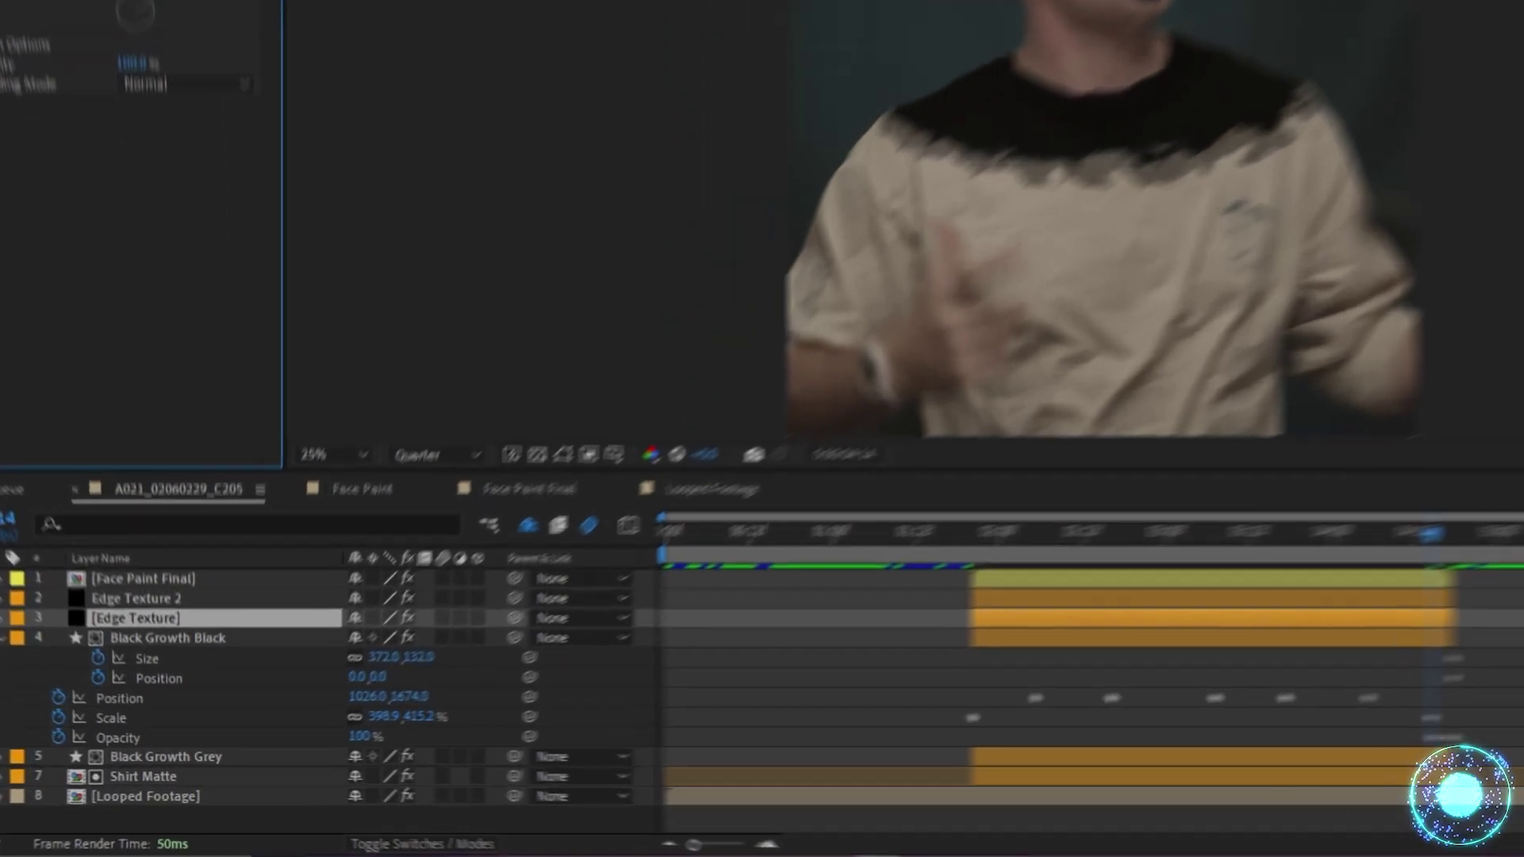
pyautogui.press('u')
pyautogui.press('u')
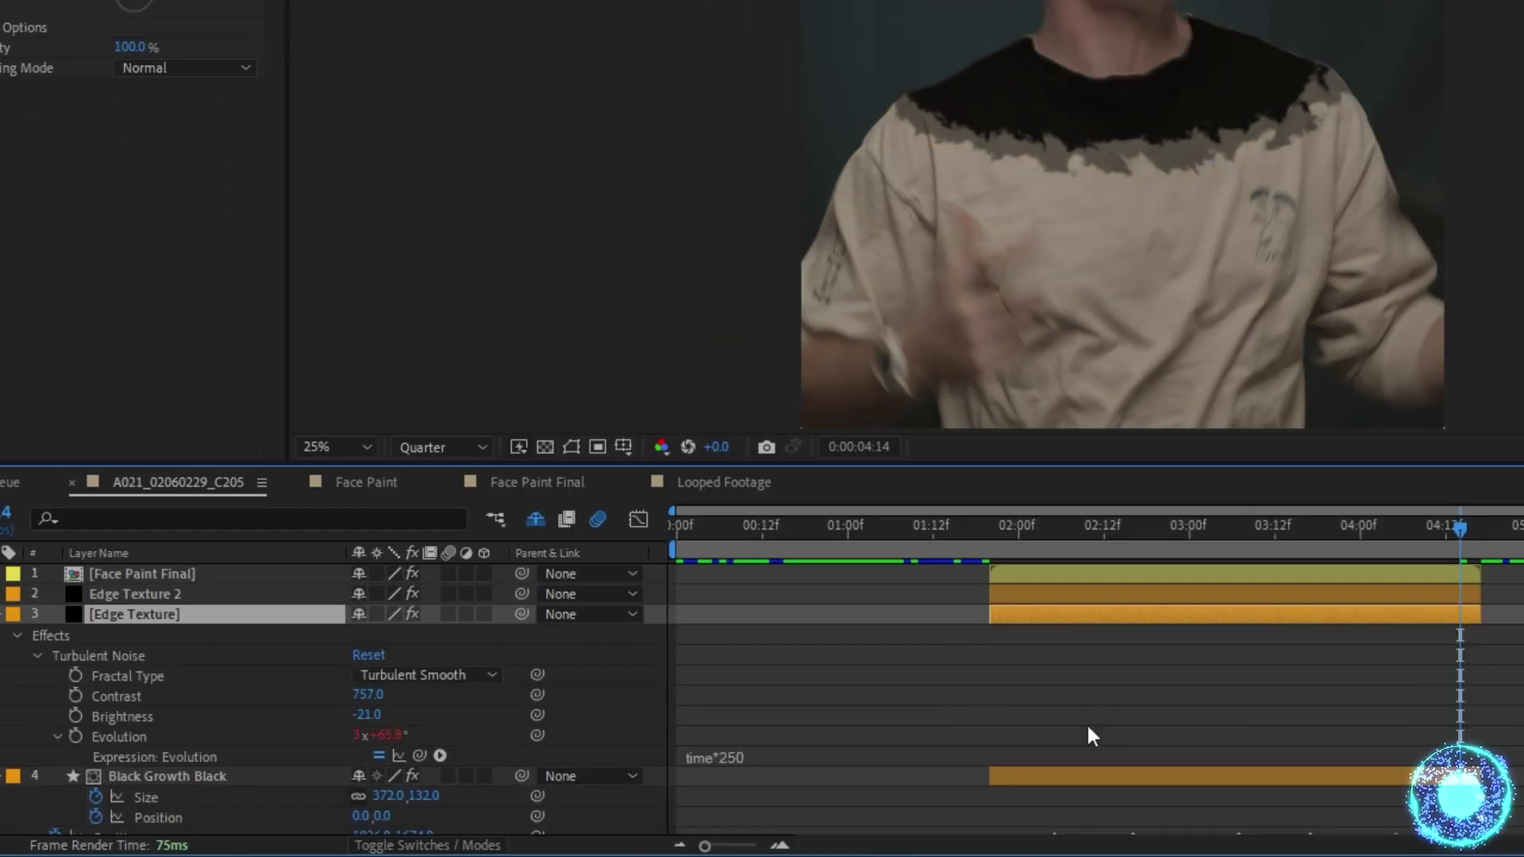
pyautogui.click(778, 758)
pyautogui.click(819, 747)
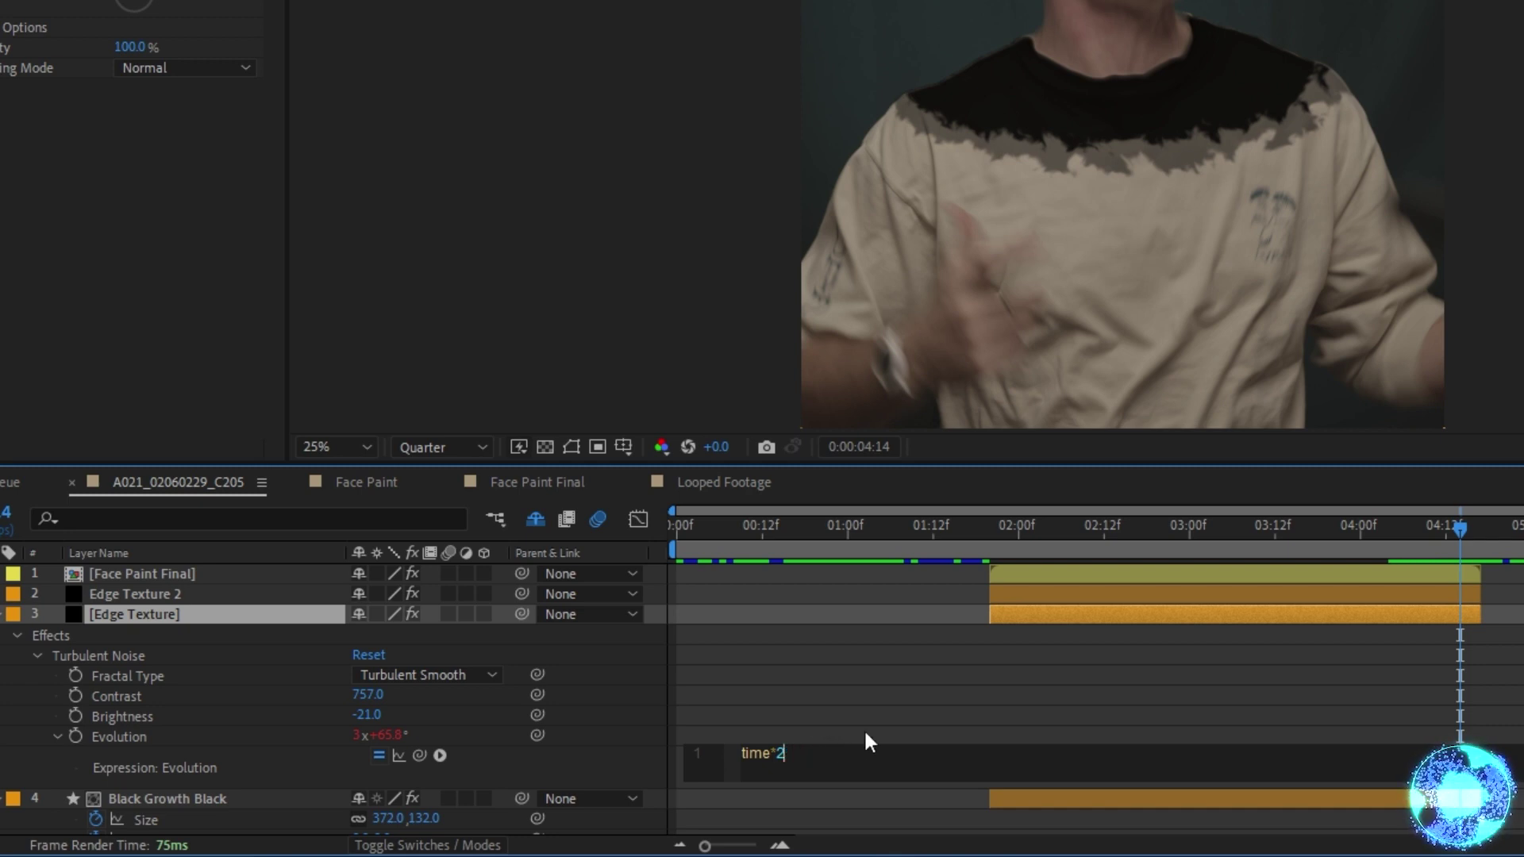
pyautogui.click(1097, 712)
# Keyframe Black Growth Black's scale at about 0:00:02:16, undoing one unwanted adjustment of the ellipse
pyautogui.click(1008, 524)
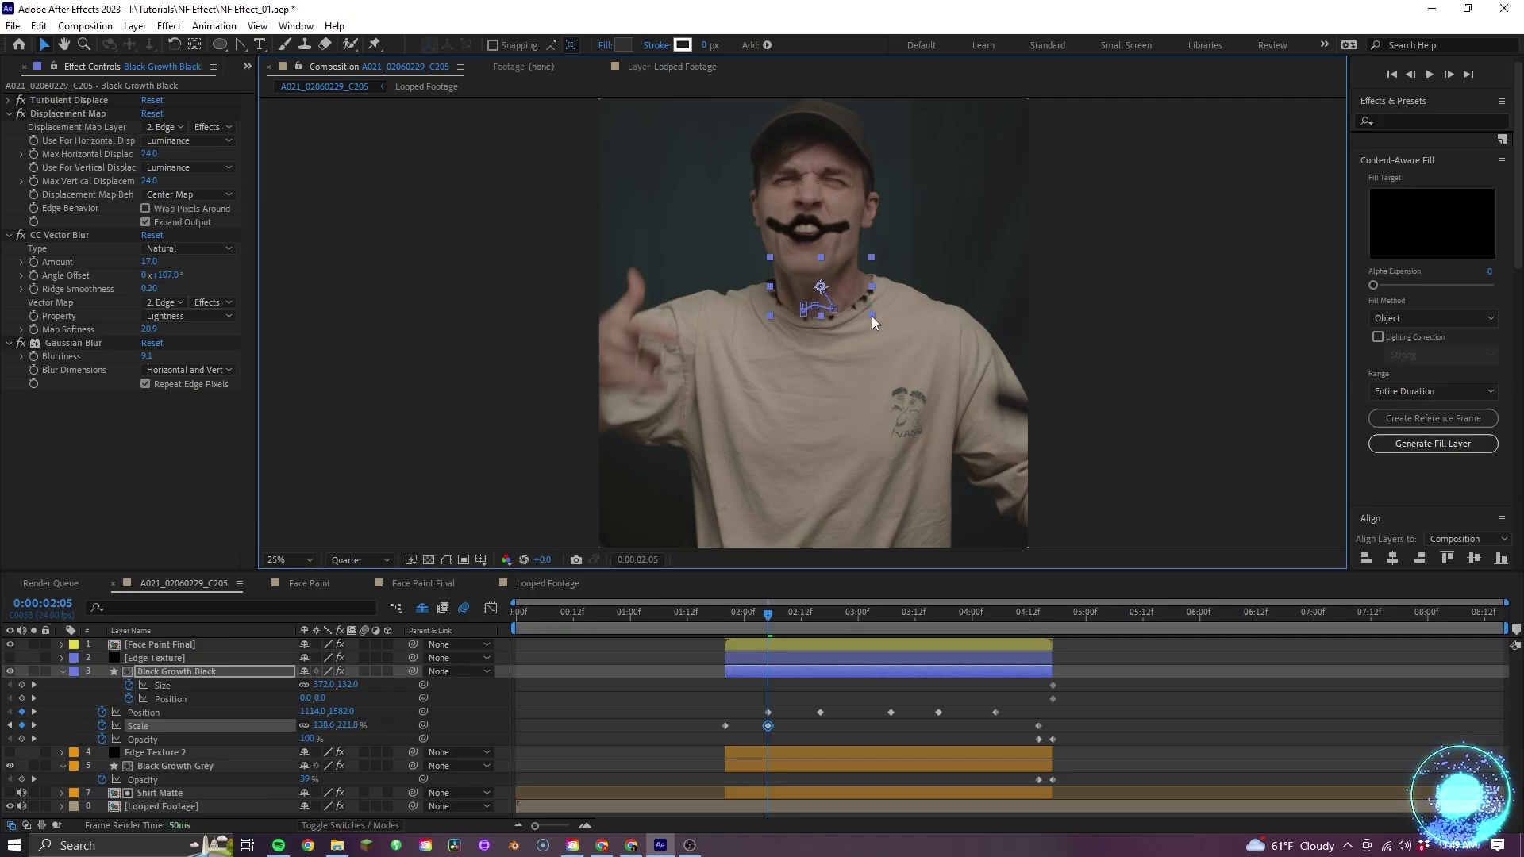
pyautogui.click(807, 621)
pyautogui.moveTo(807, 620); pyautogui.dragTo(820, 621)
pyautogui.moveTo(832, 313)
pyautogui.mouseDown()
pyautogui.moveTo(835, 275)
pyautogui.moveTo(908, 277)
pyautogui.moveTo(839, 318)
pyautogui.mouseUp()
pyautogui.hotkey('ctrl', 'z')
pyautogui.click(833, 670)
# At about 0:00:03:17, resize the Black Growth Black ellipse with a scale keyframe and nudge it slightly upward
pyautogui.moveTo(829, 621); pyautogui.dragTo(939, 622)
pyautogui.moveTo(917, 262); pyautogui.dragTo(916, 244)
pyautogui.moveTo(885, 290); pyautogui.dragTo(885, 283)
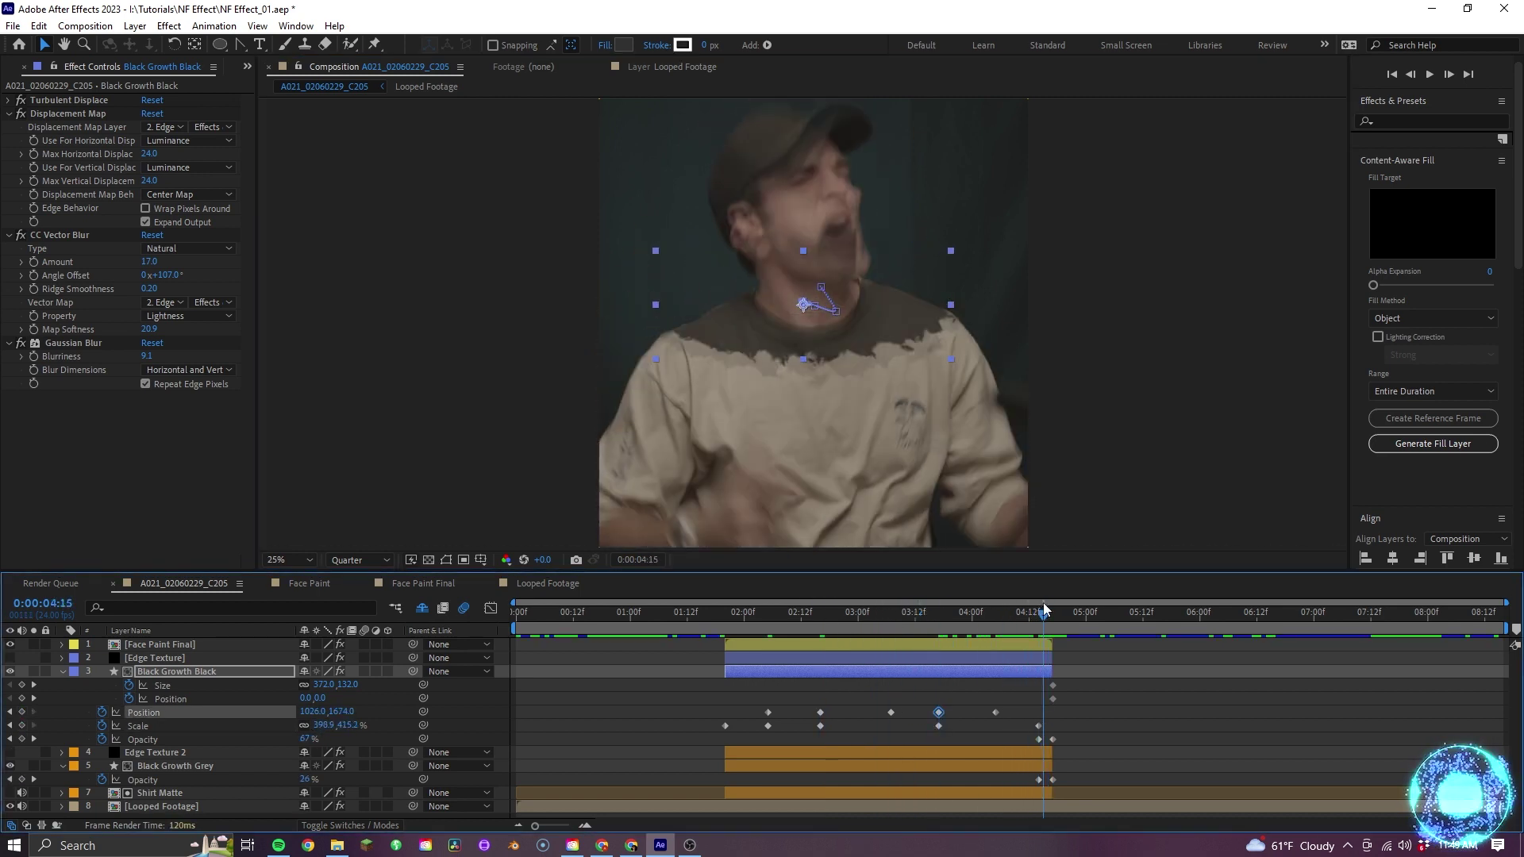